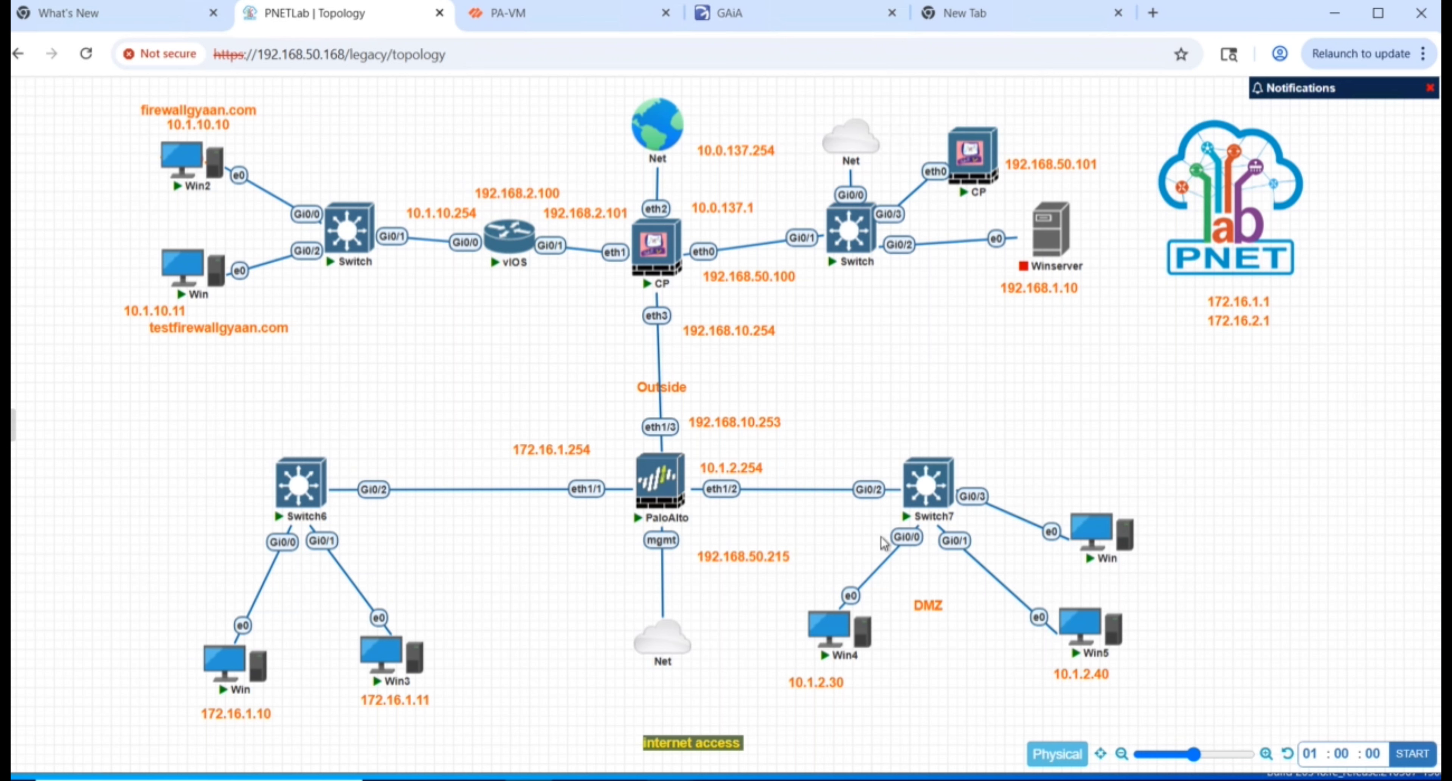
- Switch to the PA-VM firewall, close the completed commit status and open the monitoring logs
{"action": "left_click", "coordinate": [844, 600]}
{"action": "mouse_move", "coordinate": [685, 506]}
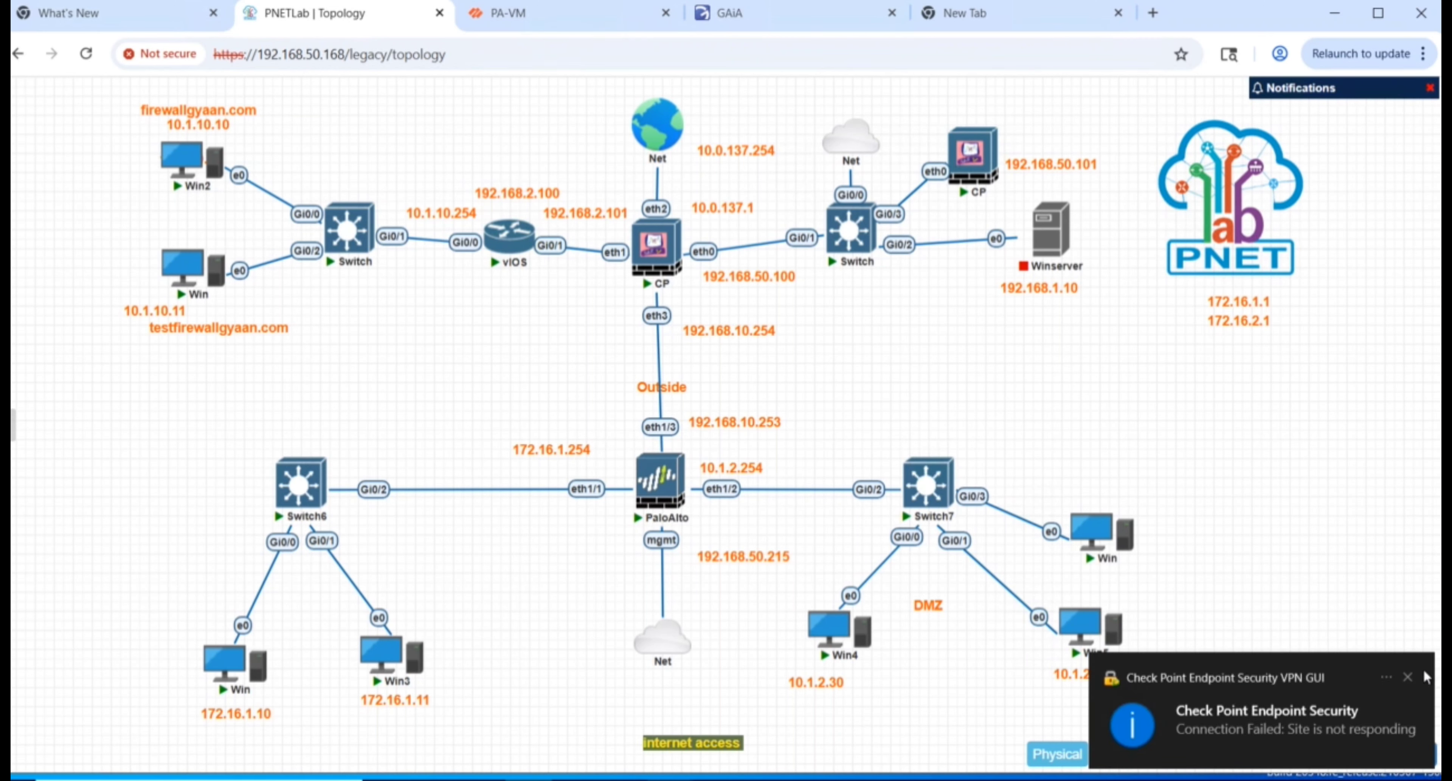
{"action": "left_click", "coordinate": [1410, 678]}
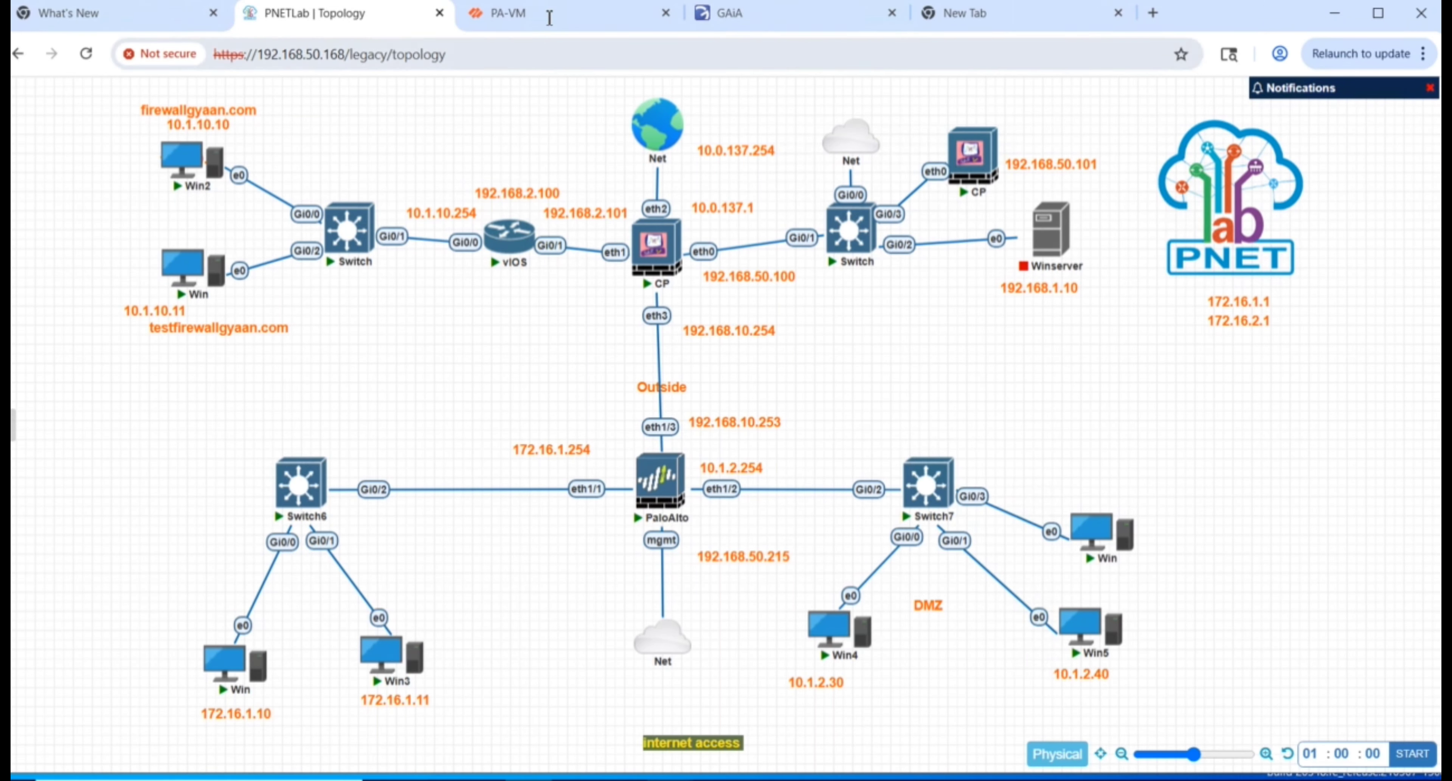
{"action": "left_click", "coordinate": [547, 18]}
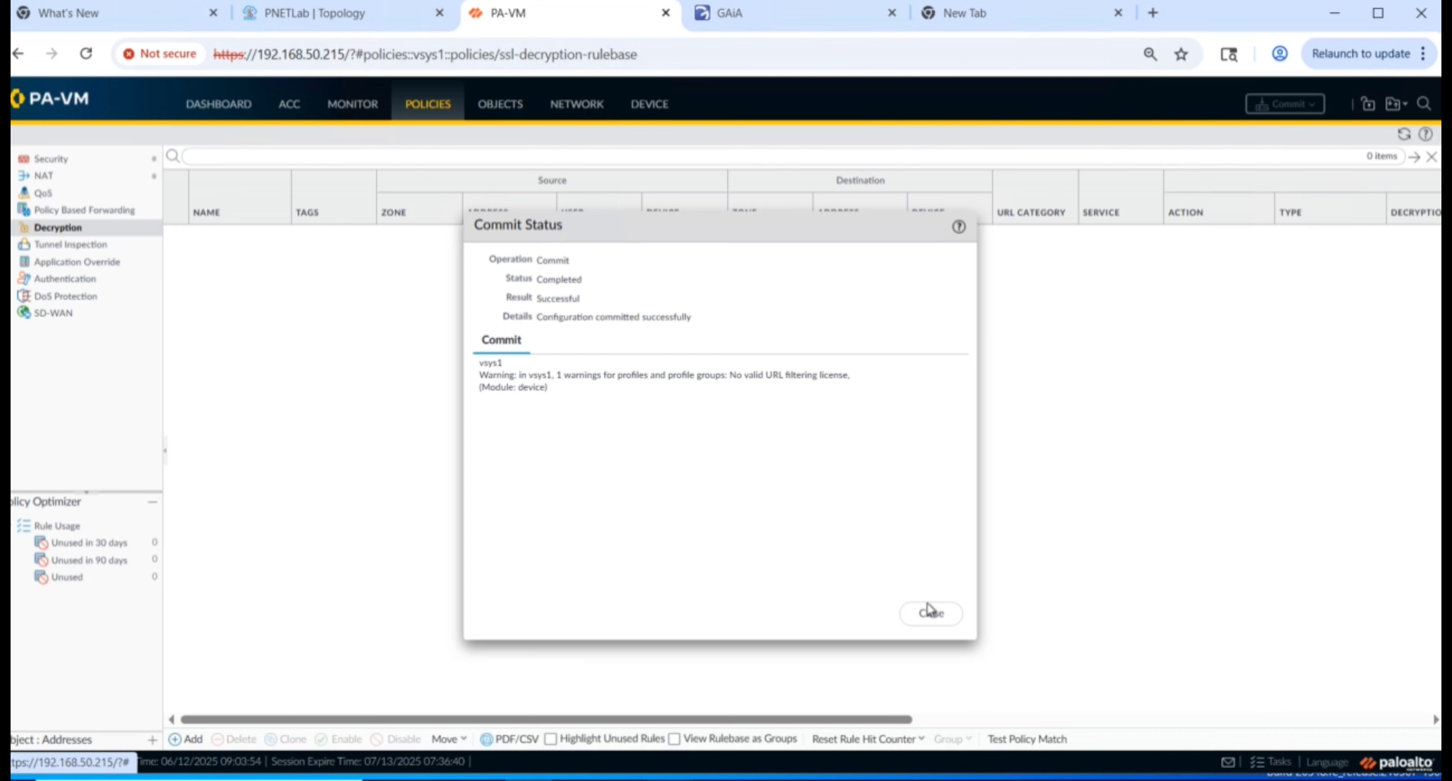
{"action": "left_click", "coordinate": [931, 613]}
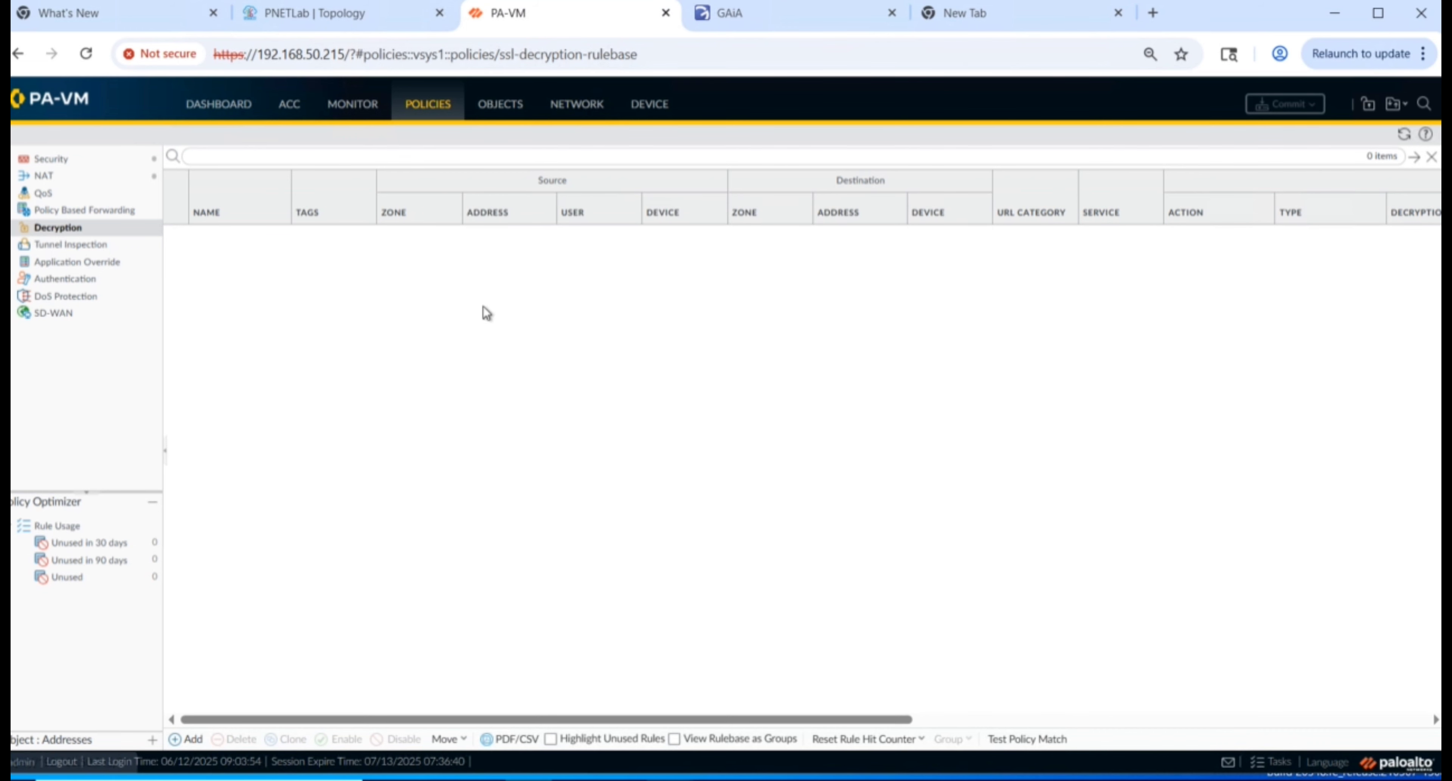
{"action": "left_click", "coordinate": [350, 106]}
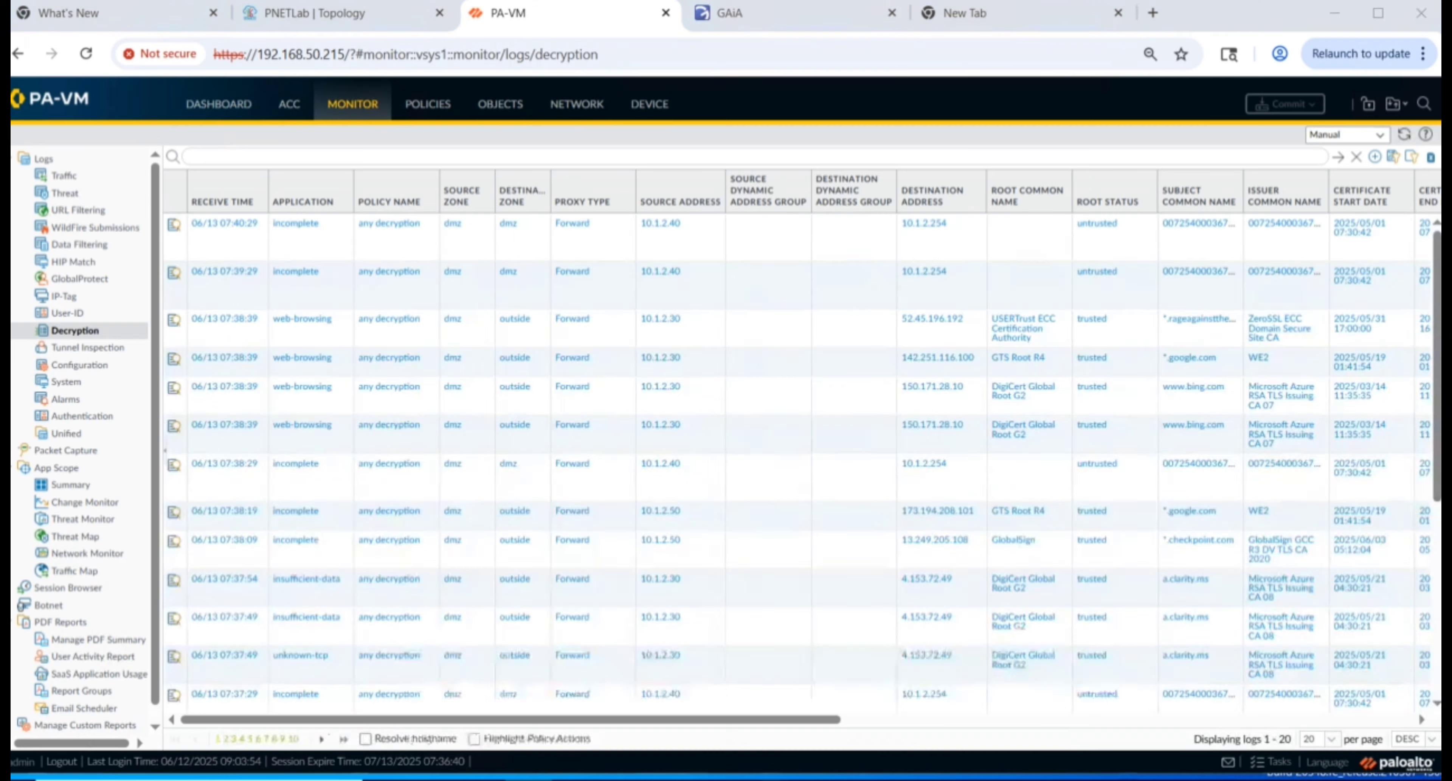
- Switch to the Win4 console, fit its window in view and launch Chrome on that machine
{"action": "left_click", "coordinate": [1012, 719]}
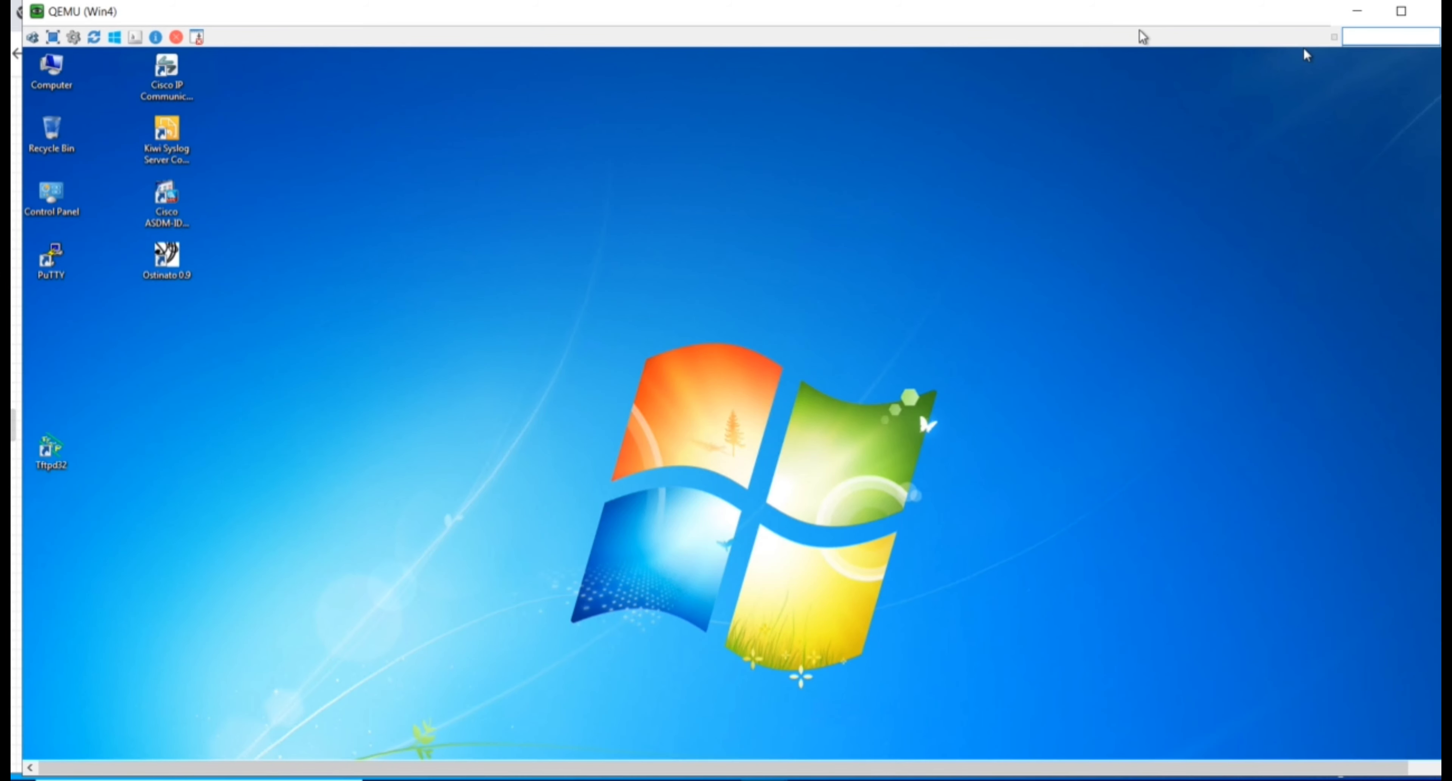
{"action": "left_click_drag", "start_coordinate": [1091, 11], "coordinate": [1055, 8]}
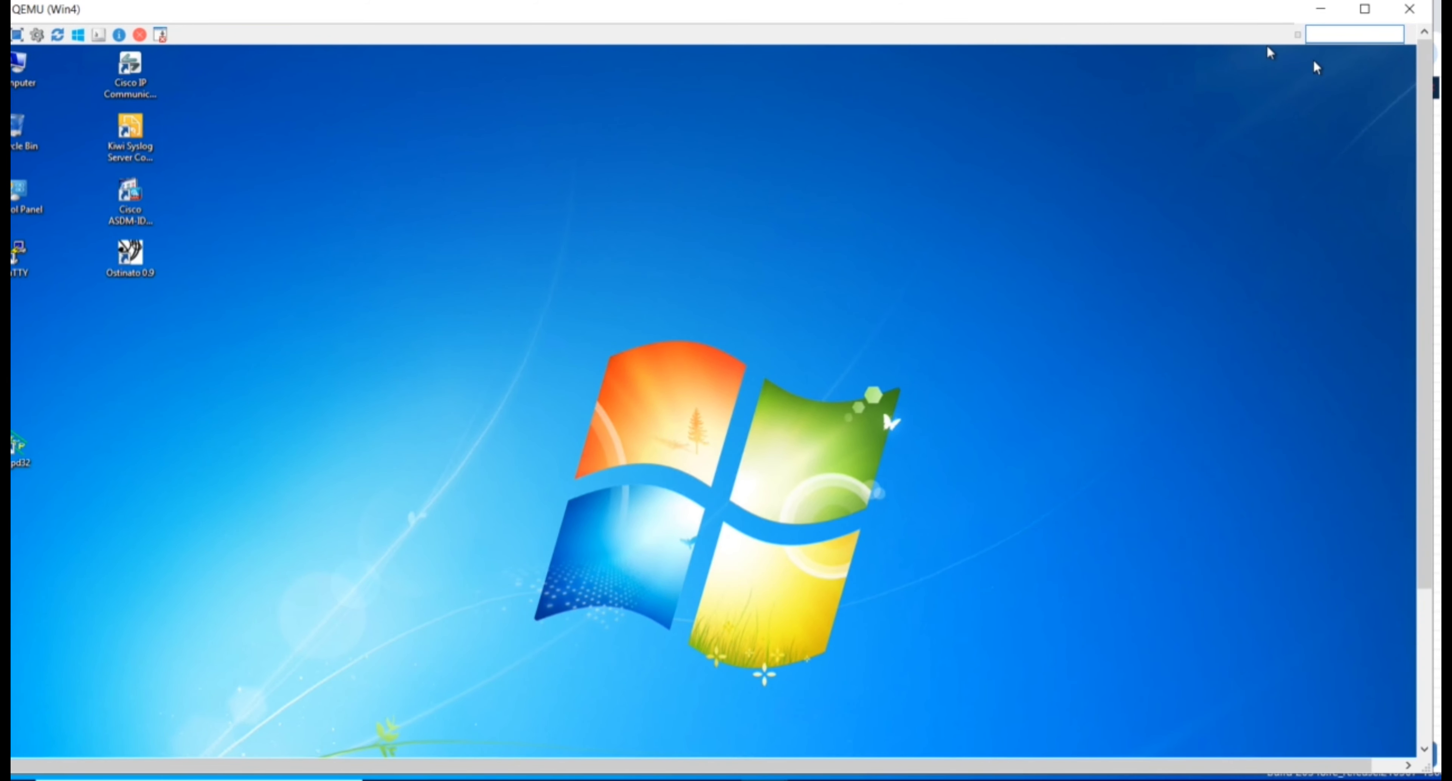
{"action": "scroll", "coordinate": [570, 472], "scroll_direction": "down", "scroll_amount": 3}
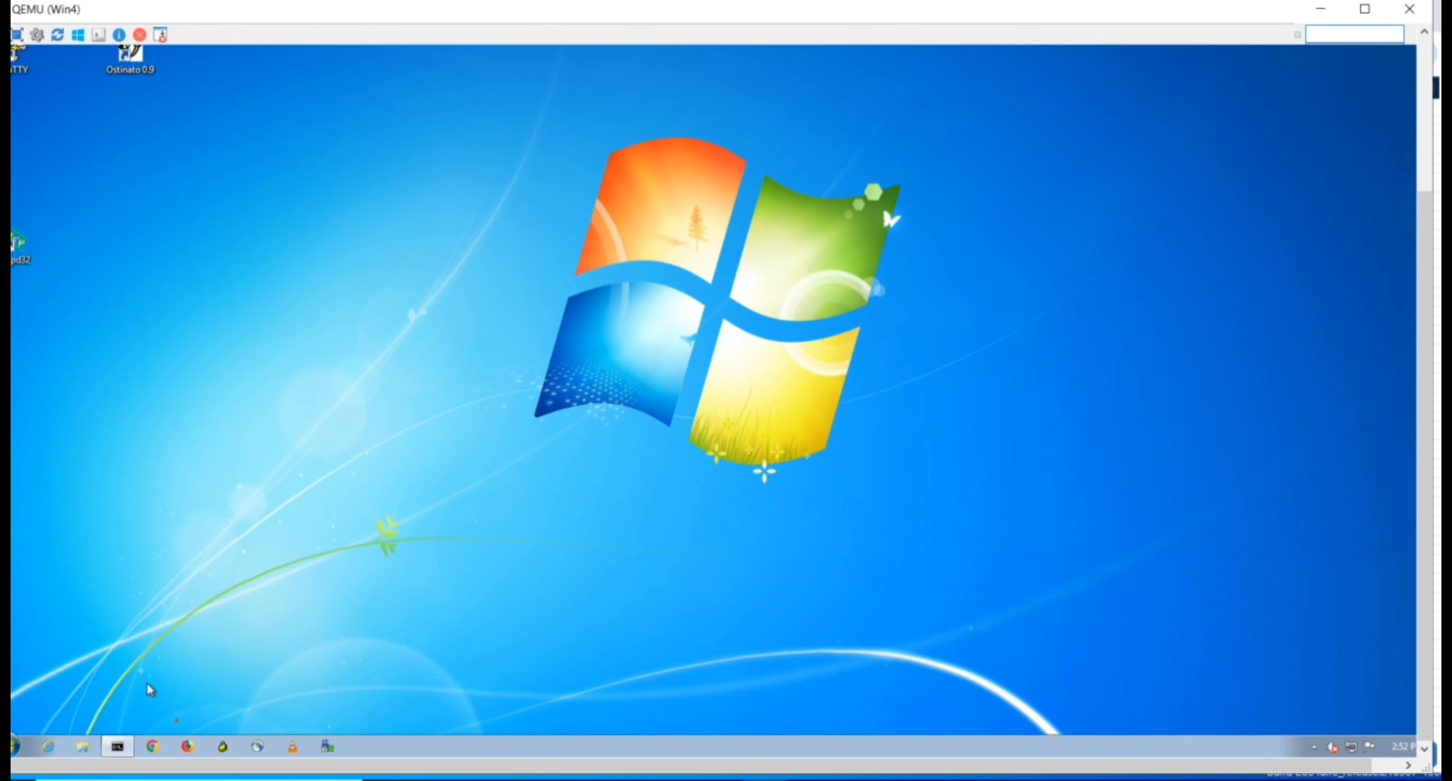
{"action": "left_click", "coordinate": [153, 748]}
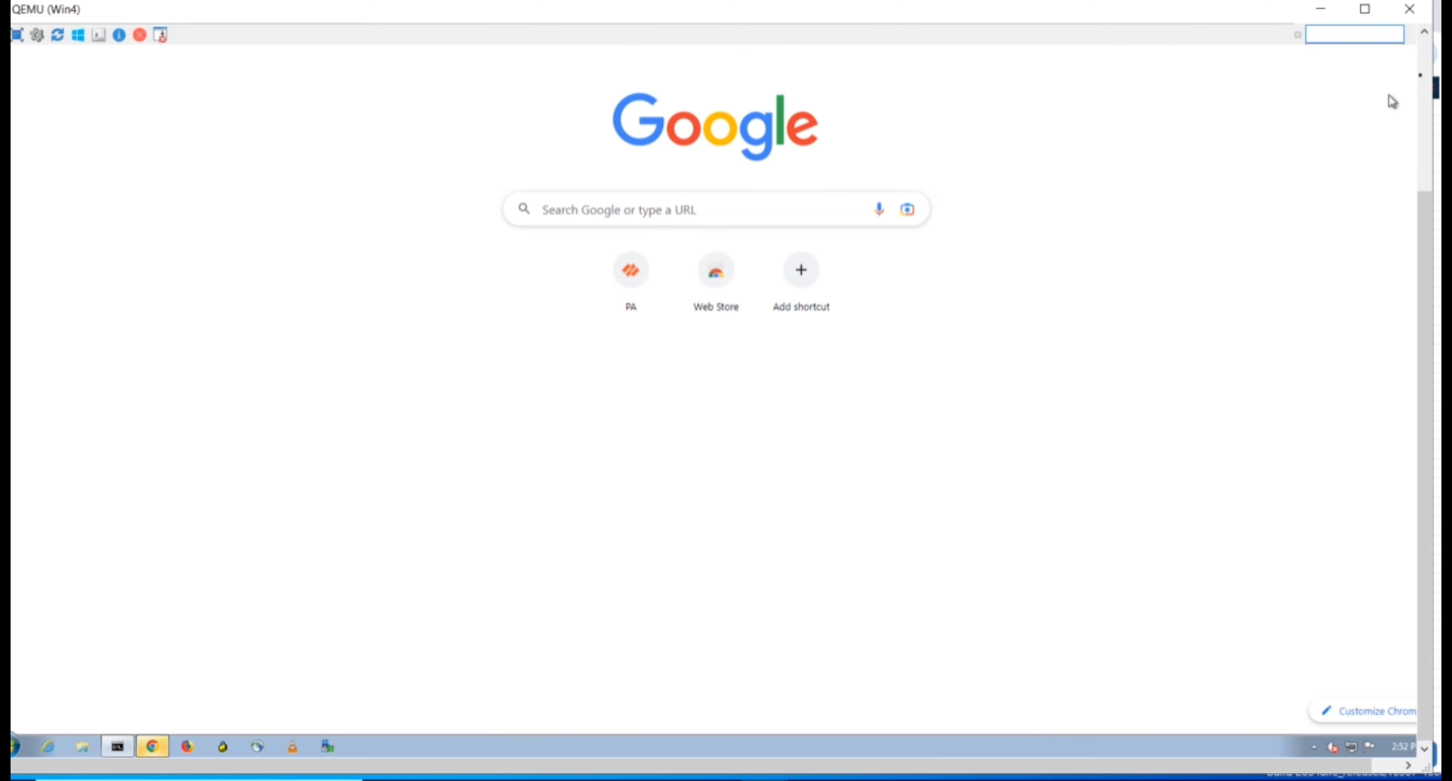
{"action": "scroll", "coordinate": [1295, 85], "scroll_direction": "up", "scroll_amount": 3}
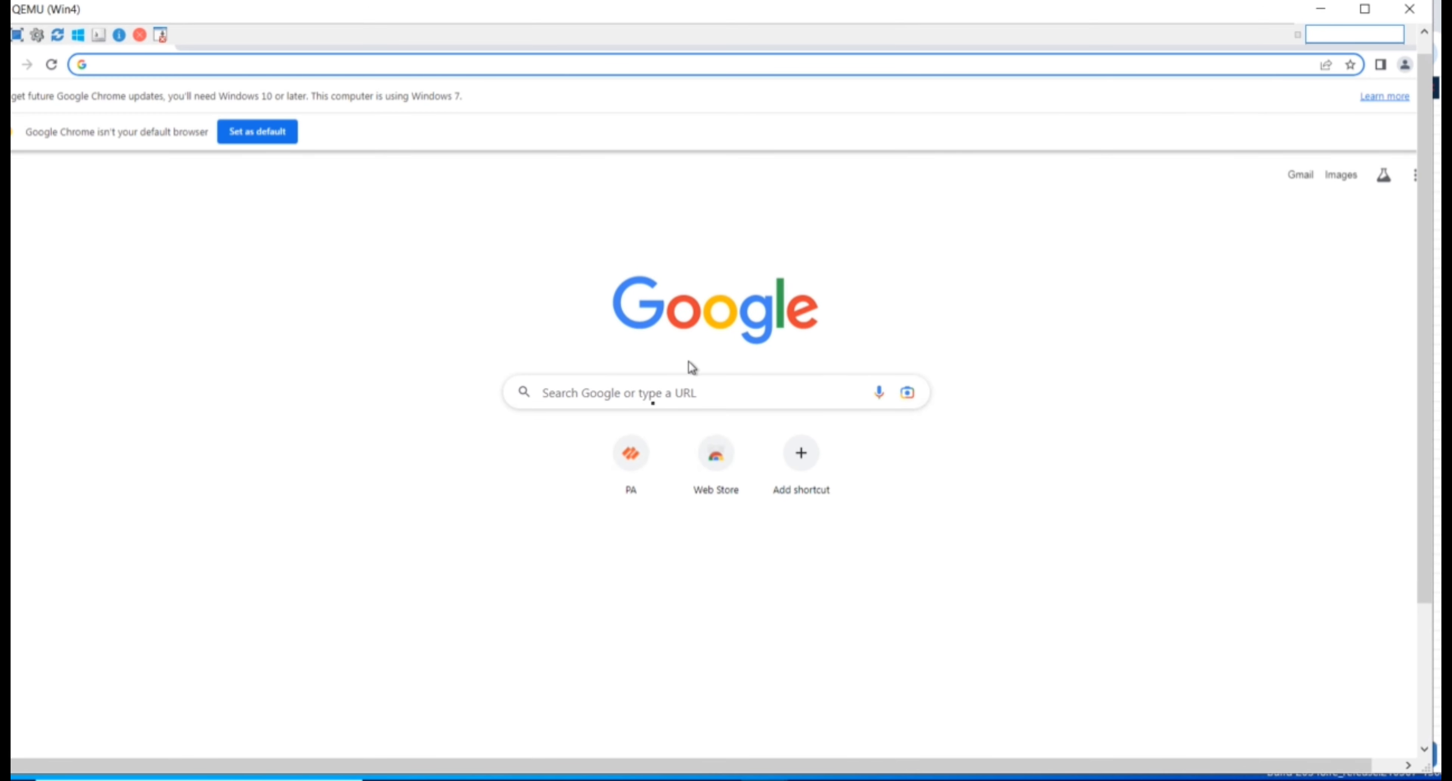
- Search Google for "checkpoint" and open the Check Point Software website from the results
{"action": "left_click", "coordinate": [663, 386]}
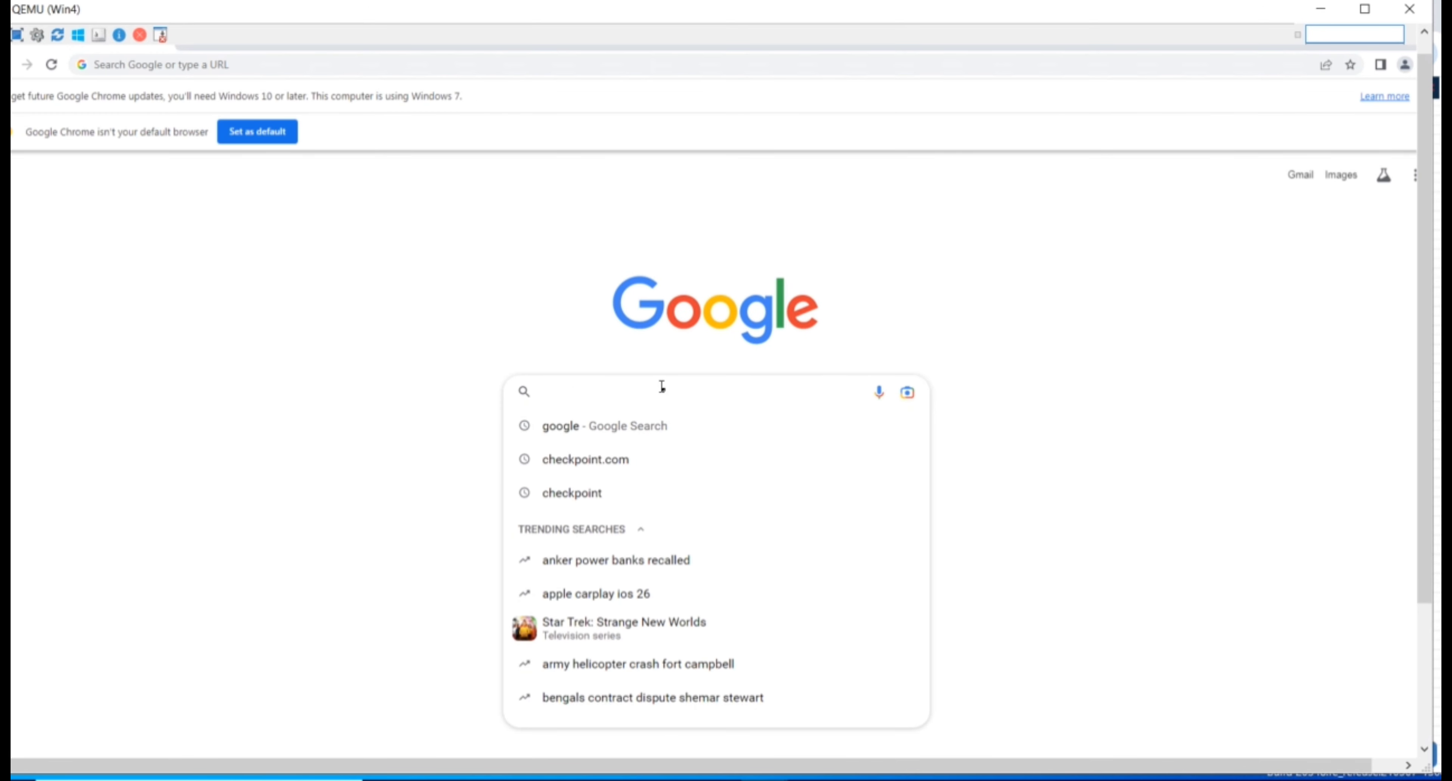
{"action": "type", "text": "checkpoint"}
{"action": "key", "text": "Return"}
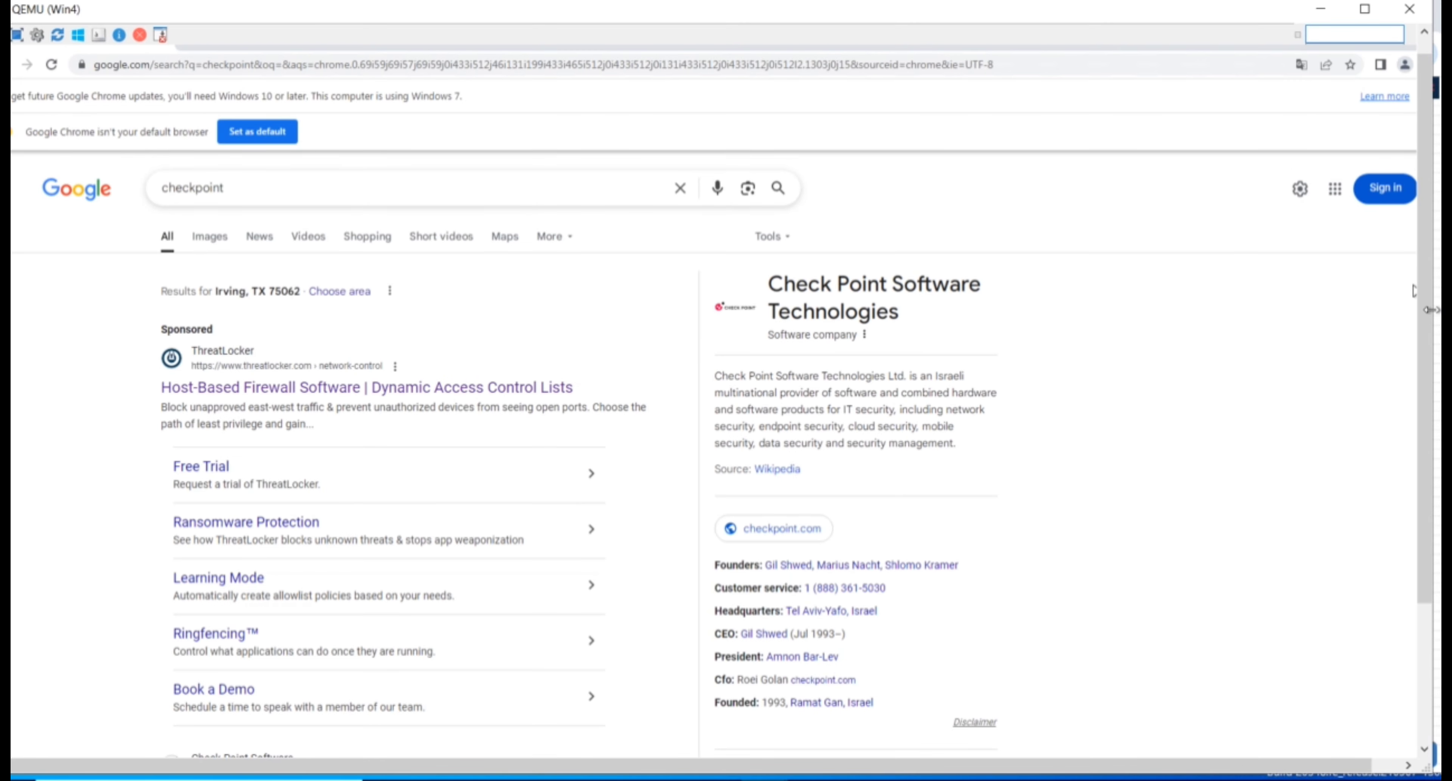
{"action": "left_click_drag", "start_coordinate": [1426, 307], "coordinate": [1429, 434]}
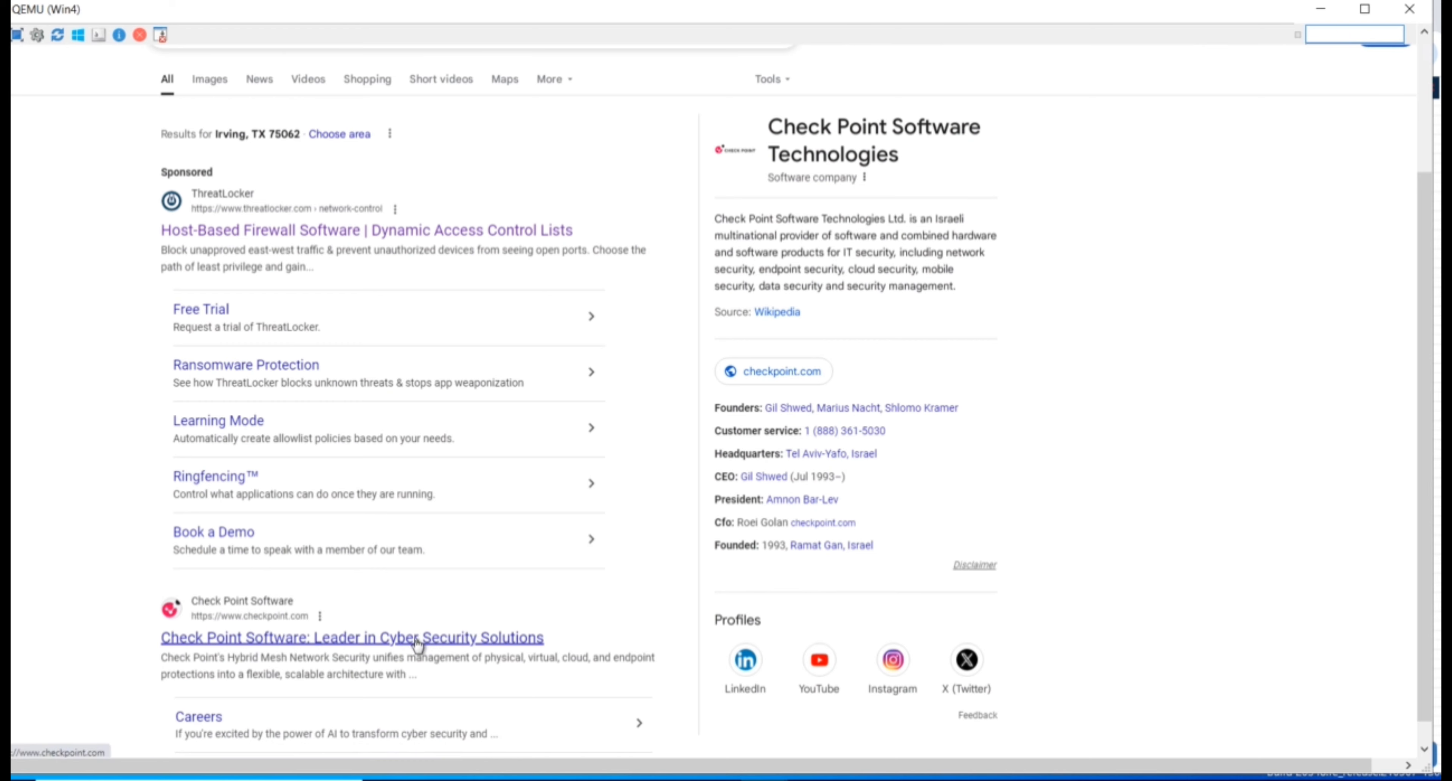
{"action": "left_click", "coordinate": [418, 644]}
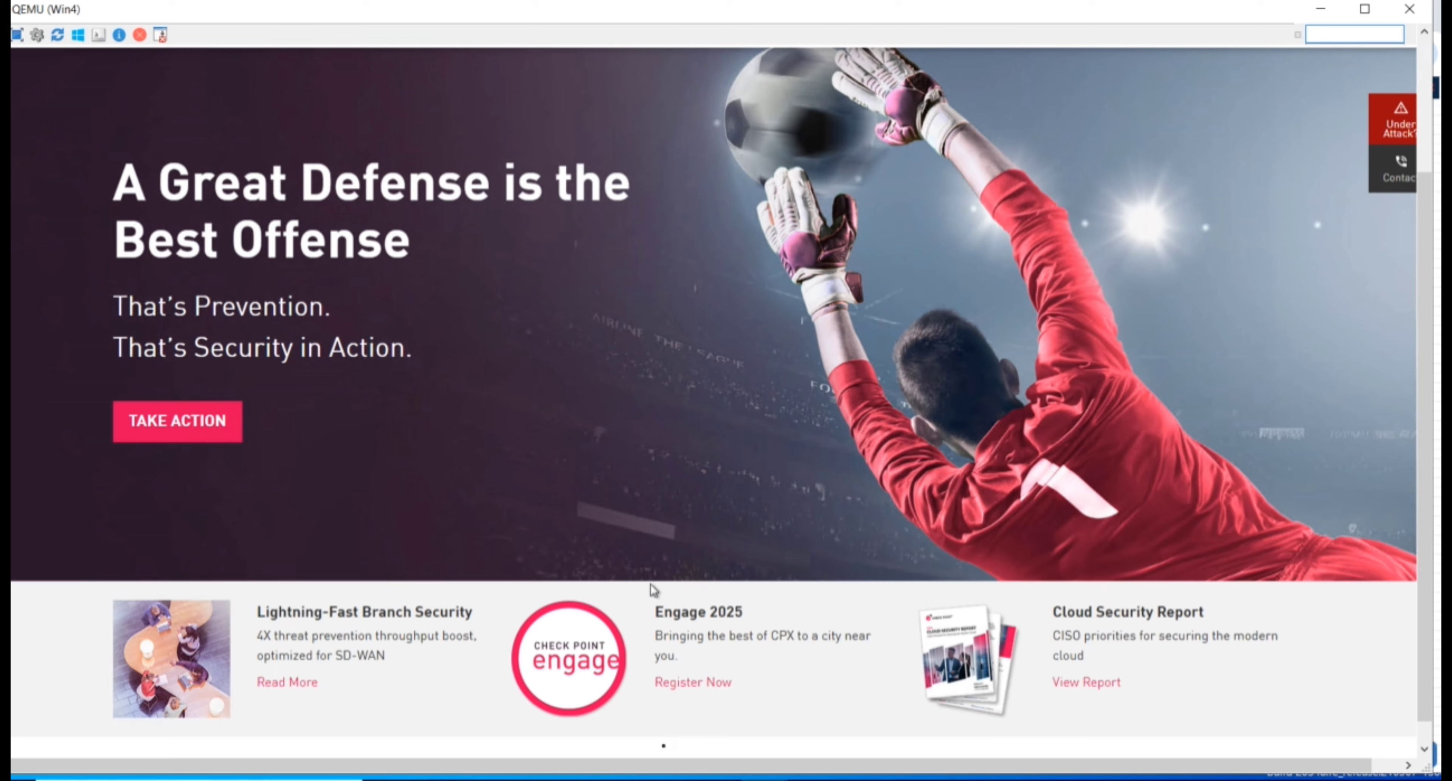
- Return to the PA-VM firewall, refresh the traffic logs and examine the source, destination, application, action and rule of the entries
{"action": "left_click", "coordinate": [528, 778]}
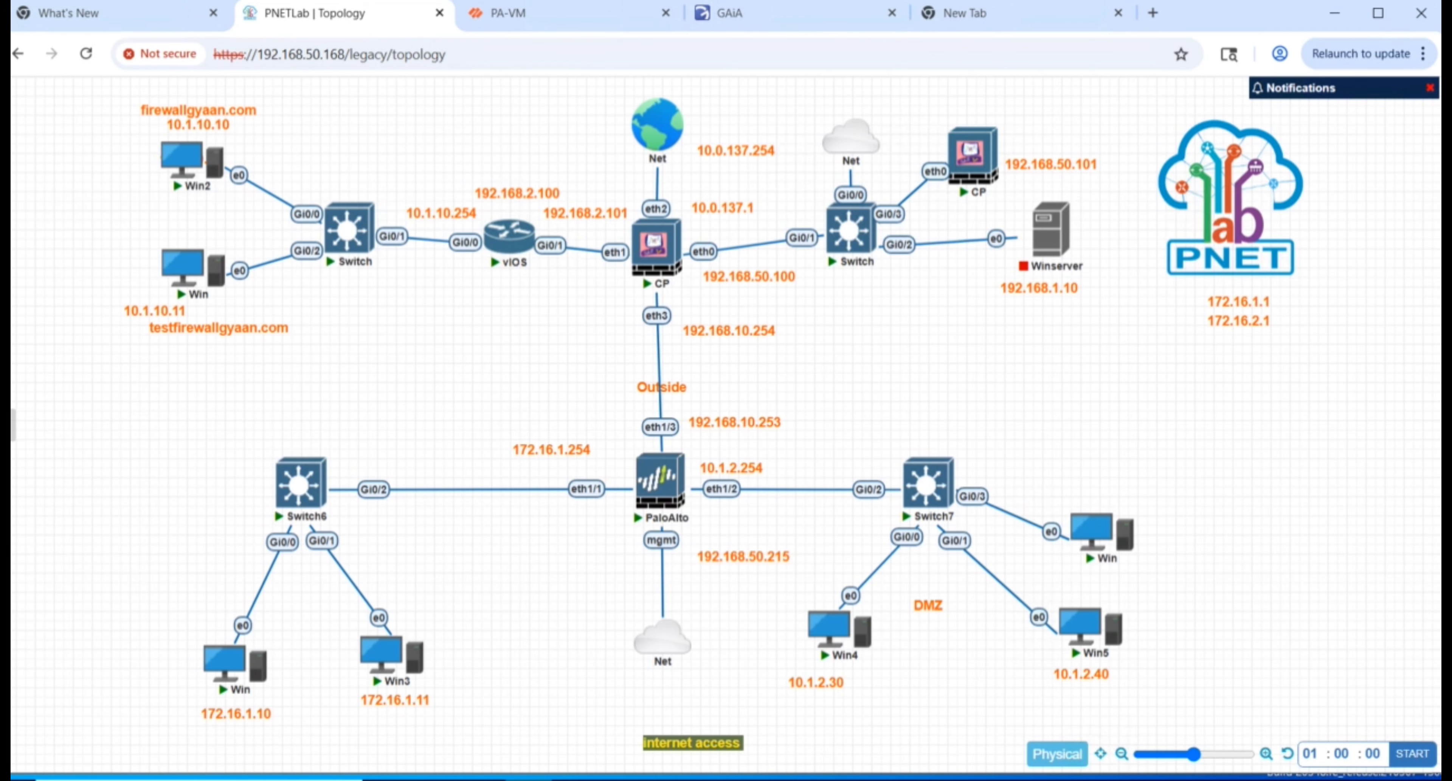
{"action": "left_click", "coordinate": [530, 14]}
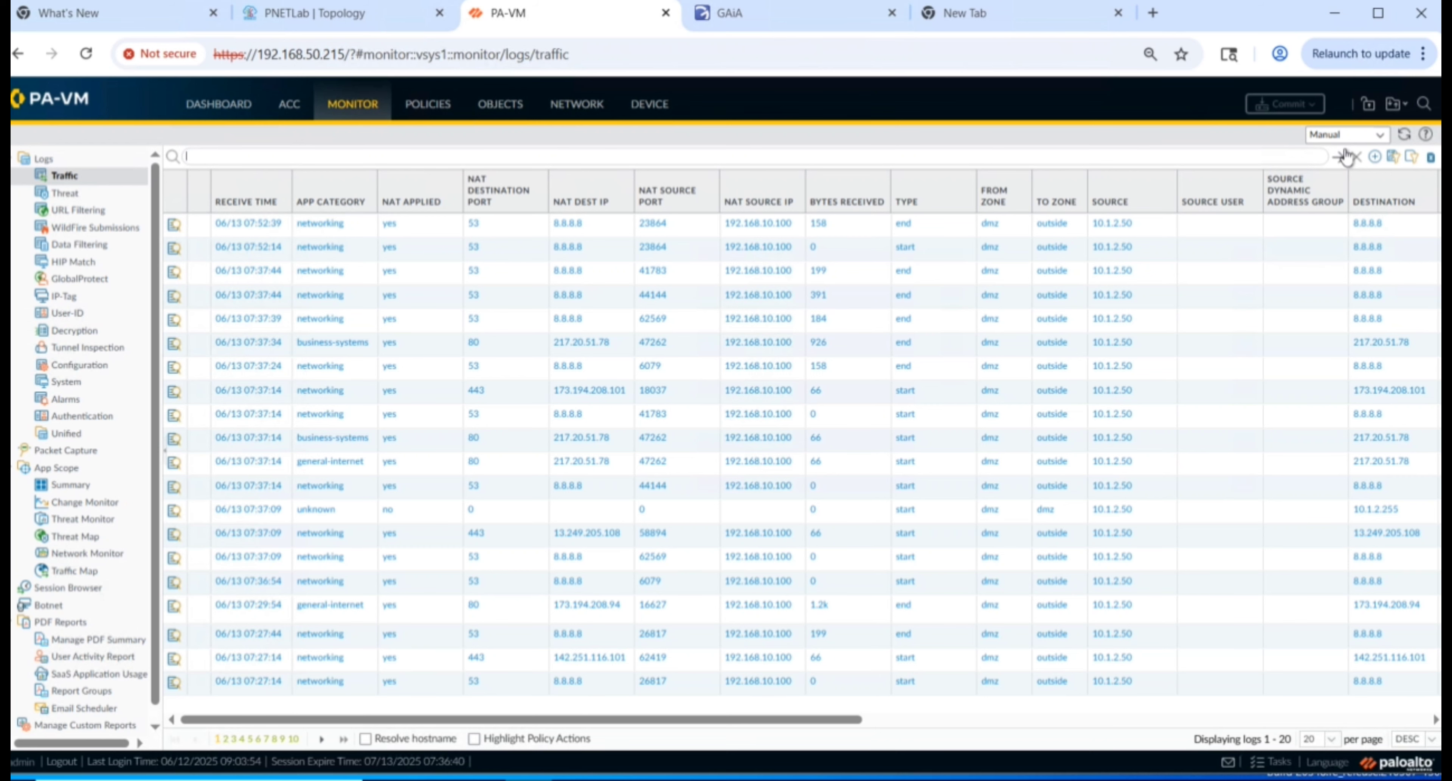
{"action": "left_click", "coordinate": [1346, 157]}
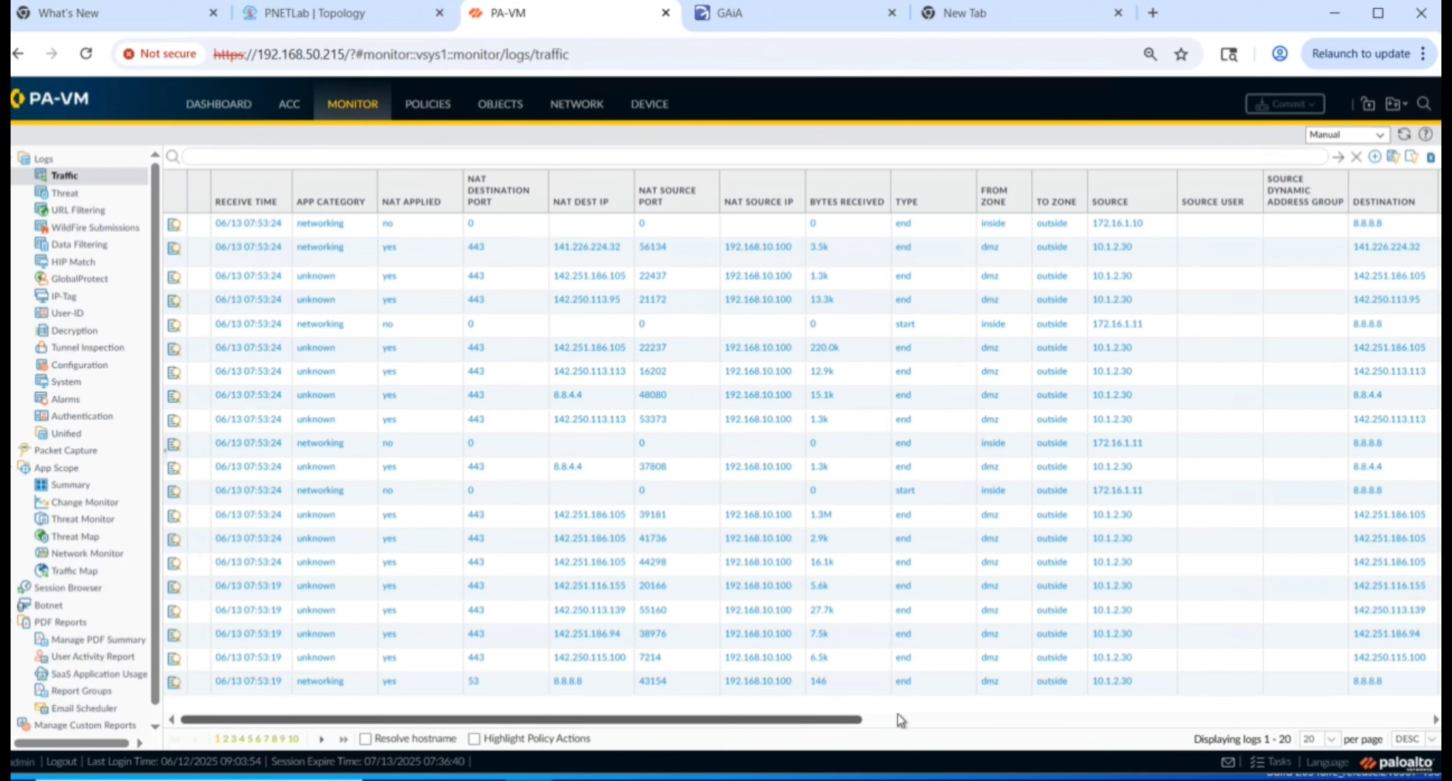
{"action": "left_click_drag", "start_coordinate": [803, 722], "coordinate": [978, 744]}
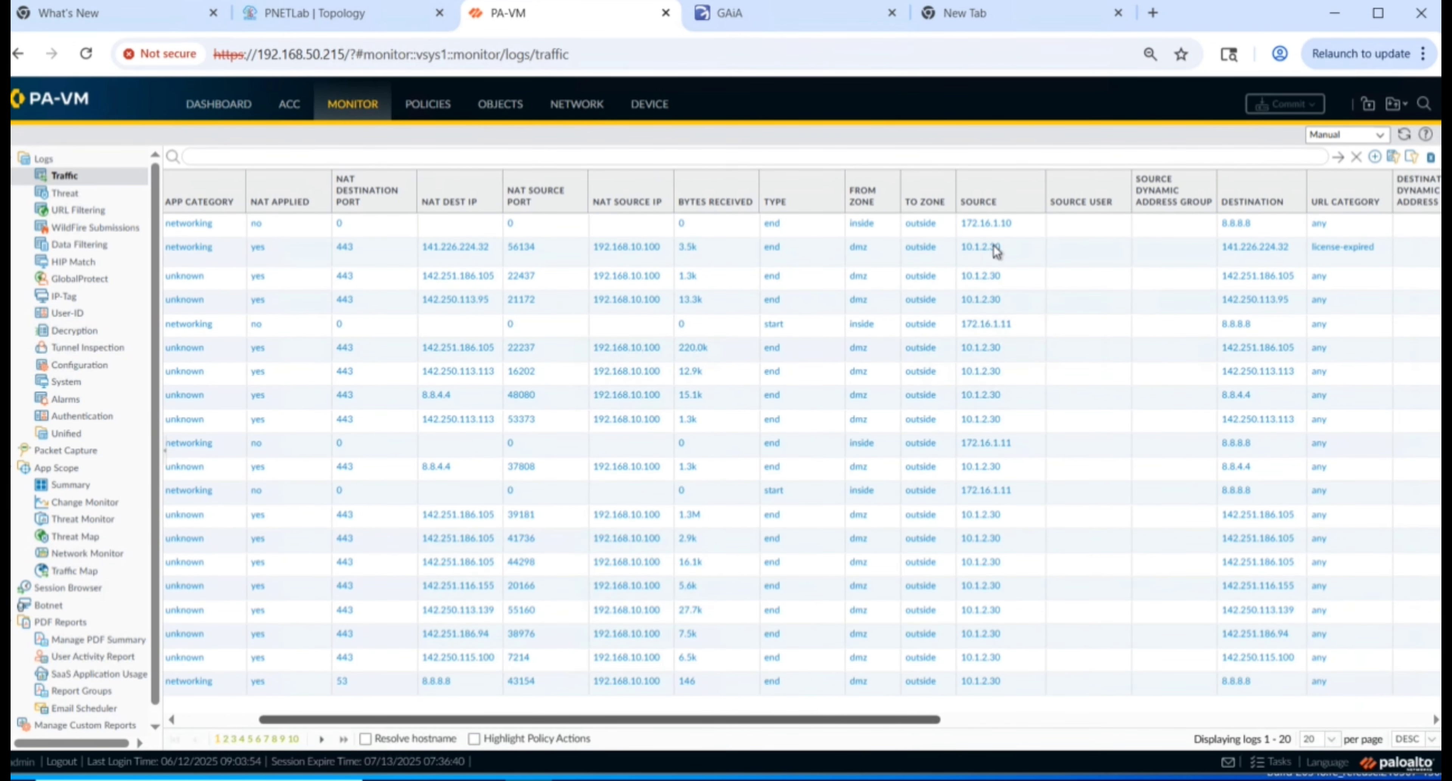
{"action": "scroll", "coordinate": [996, 252], "scroll_direction": "right", "scroll_amount": 5}
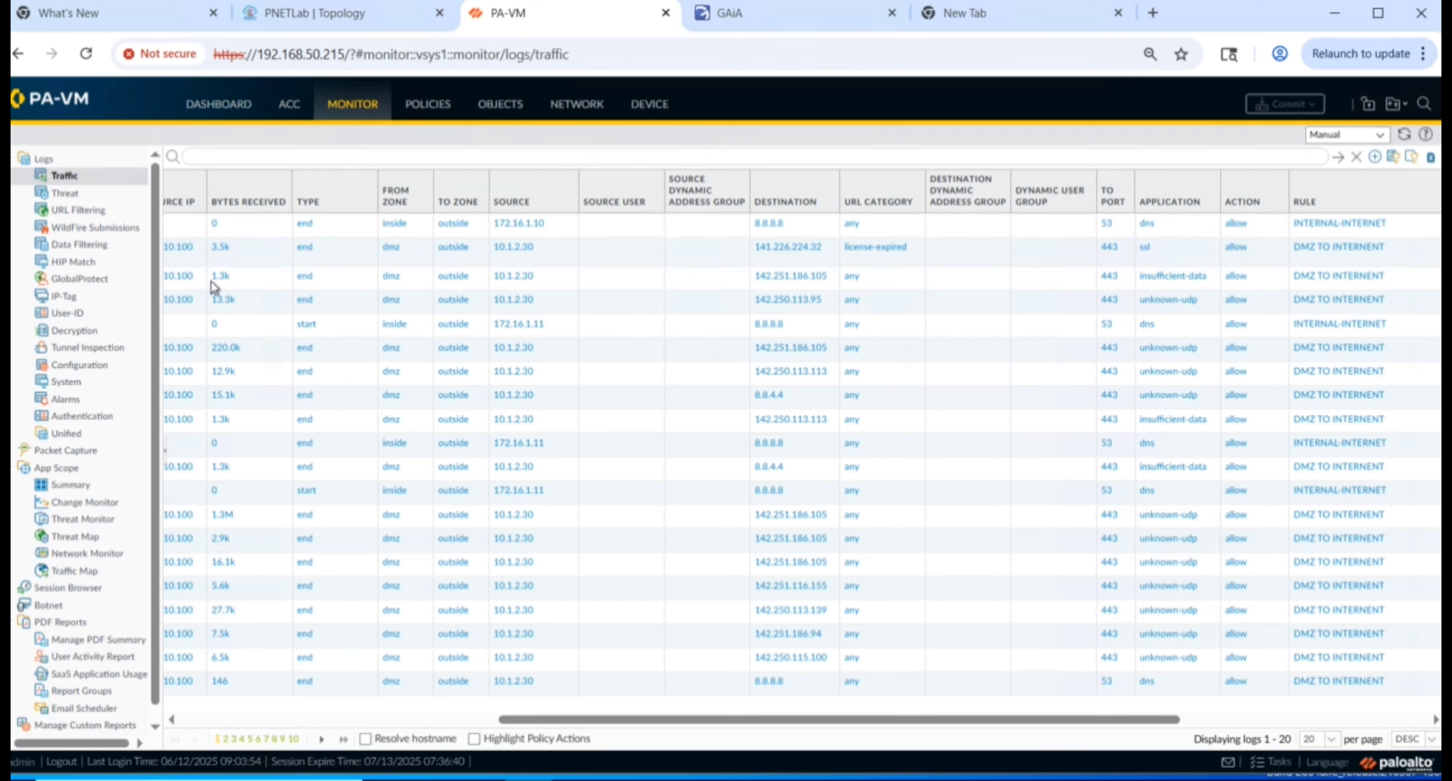
- Add one Windows node with the win-7-x86 image to the PNETLab topology, above the DMZ machines beside Switch7
{"action": "right_click", "coordinate": [1121, 416]}
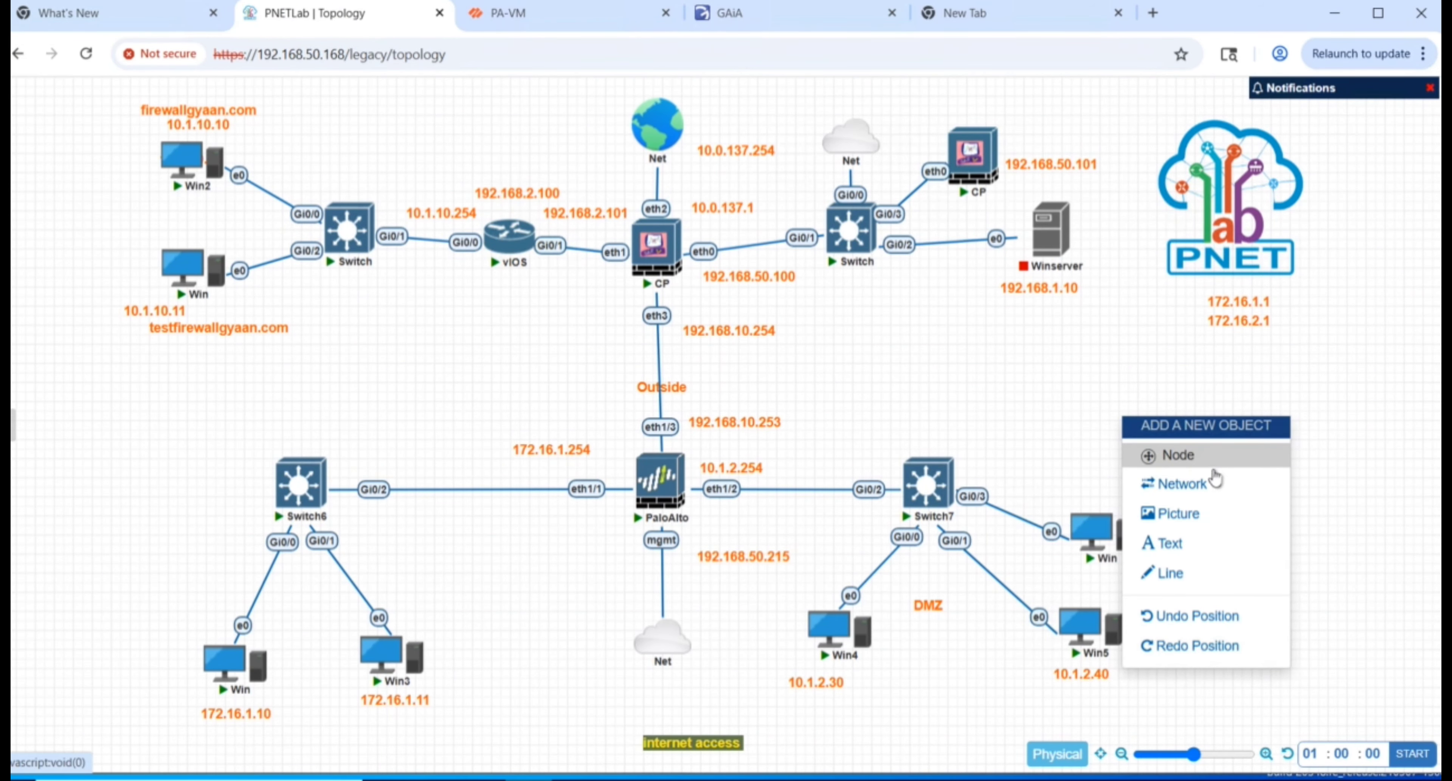
{"action": "left_click", "coordinate": [1215, 464]}
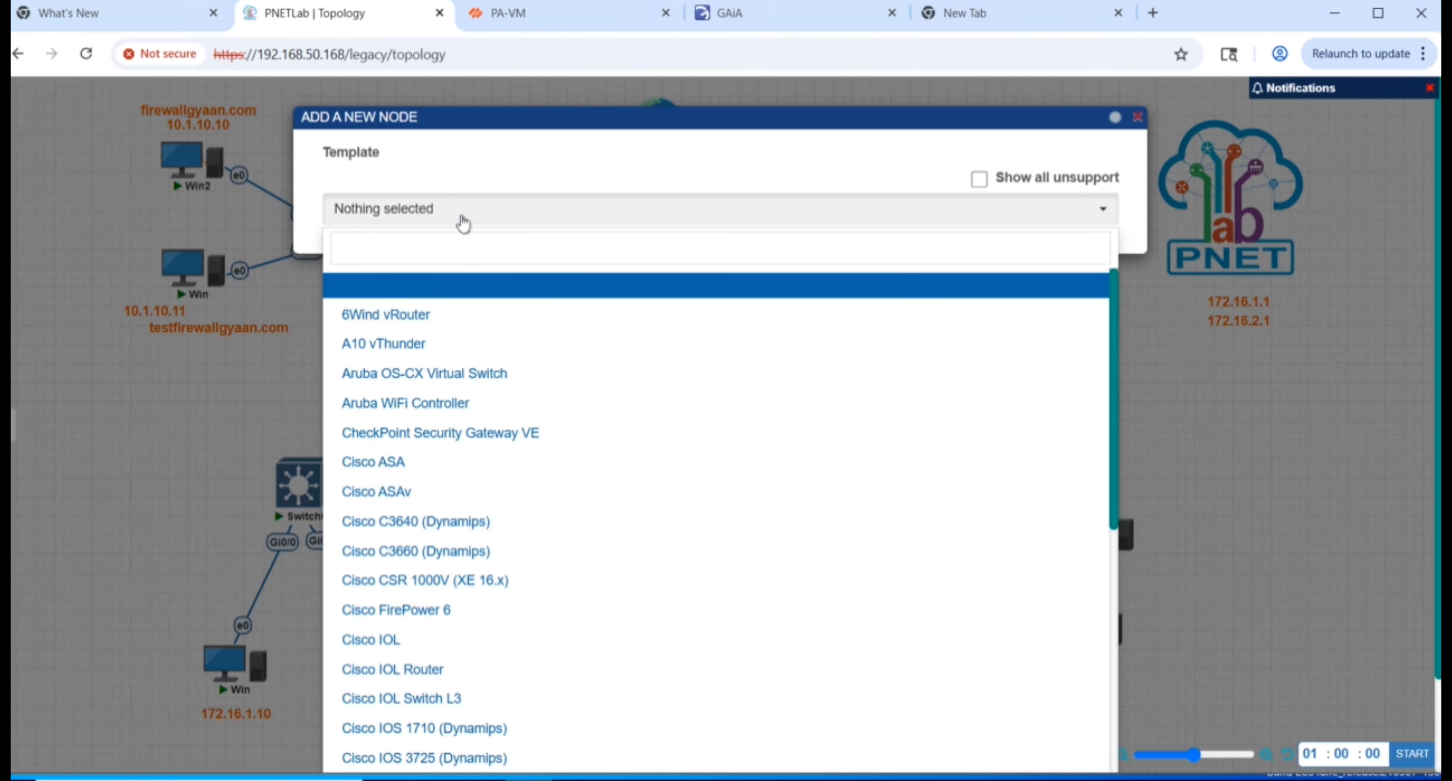
{"action": "left_click", "coordinate": [445, 246]}
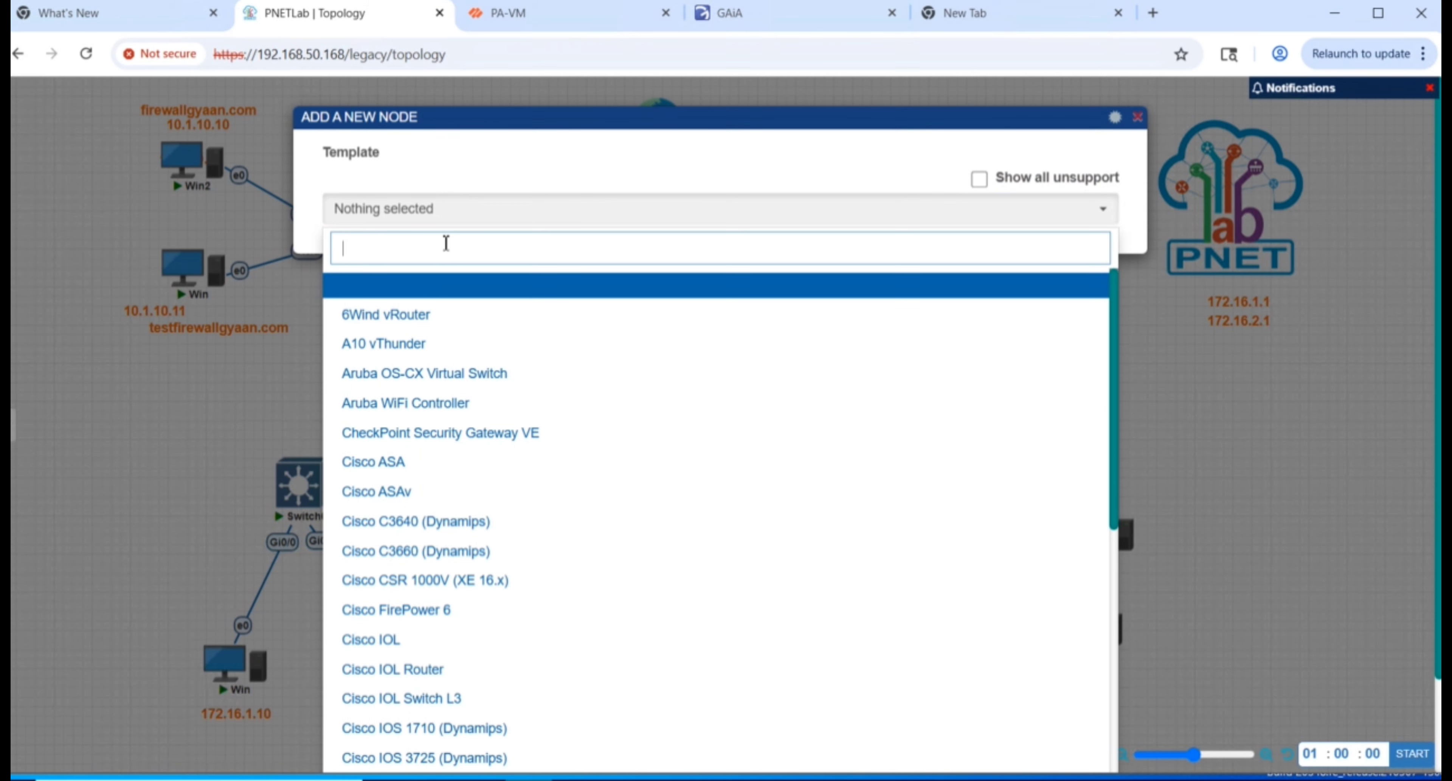
{"action": "type", "text": "win"}
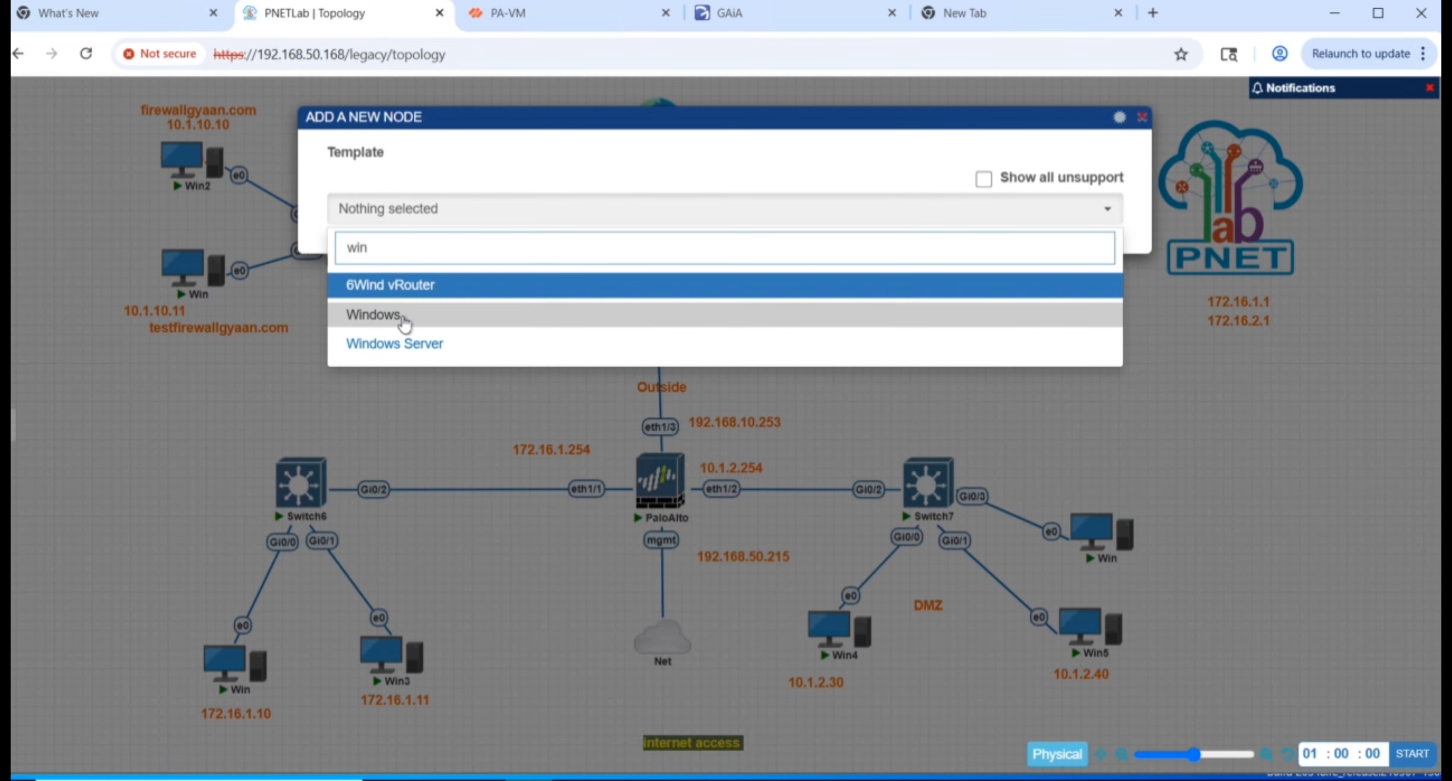
{"action": "left_click", "coordinate": [402, 312]}
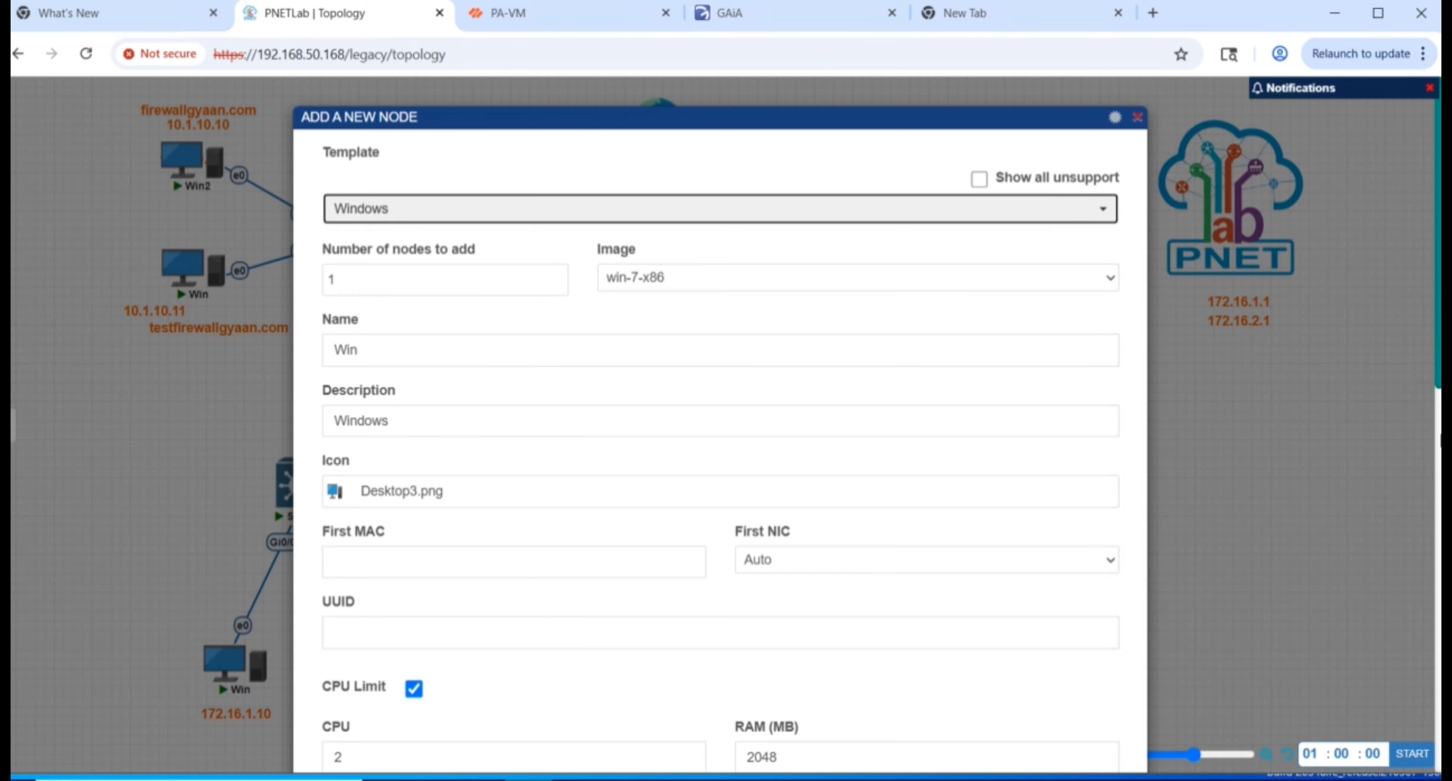
{"action": "left_click_drag", "start_coordinate": [1439, 385], "coordinate": [1438, 775]}
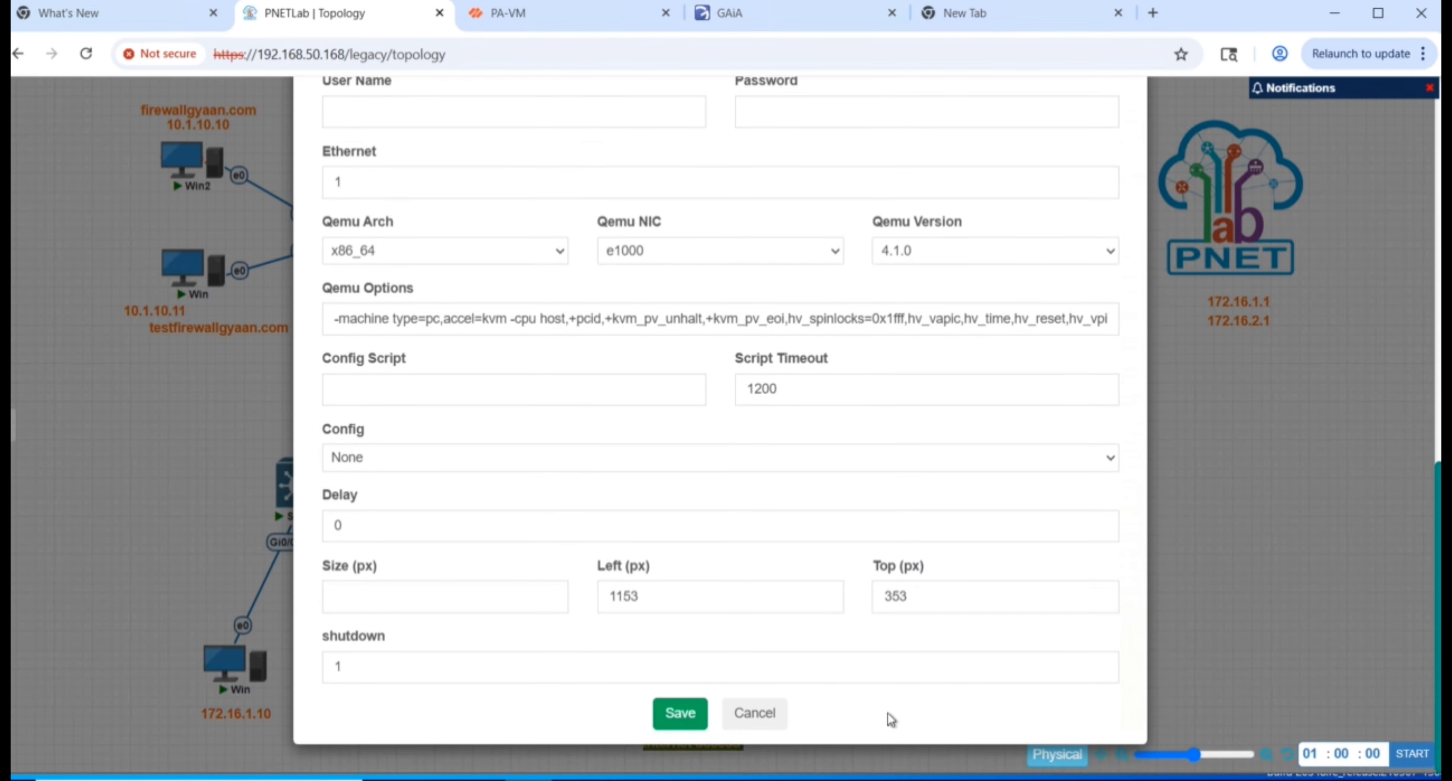
{"action": "left_click", "coordinate": [681, 713]}
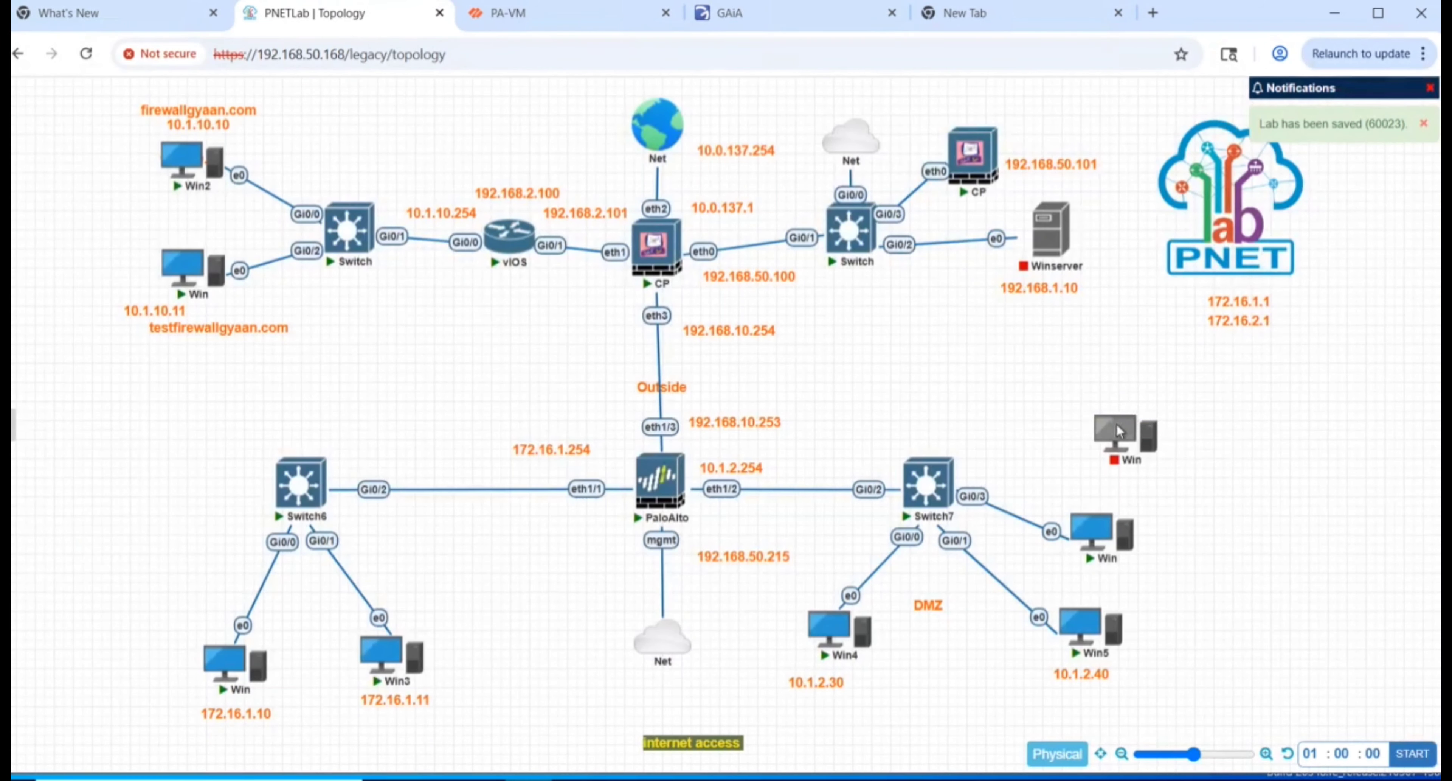
- Start the new Win node and connect Switch7 interface Gi1/0 to its e0 interface
{"action": "mouse_move", "coordinate": [1119, 432]}
{"action": "left_click", "coordinate": [1108, 413]}
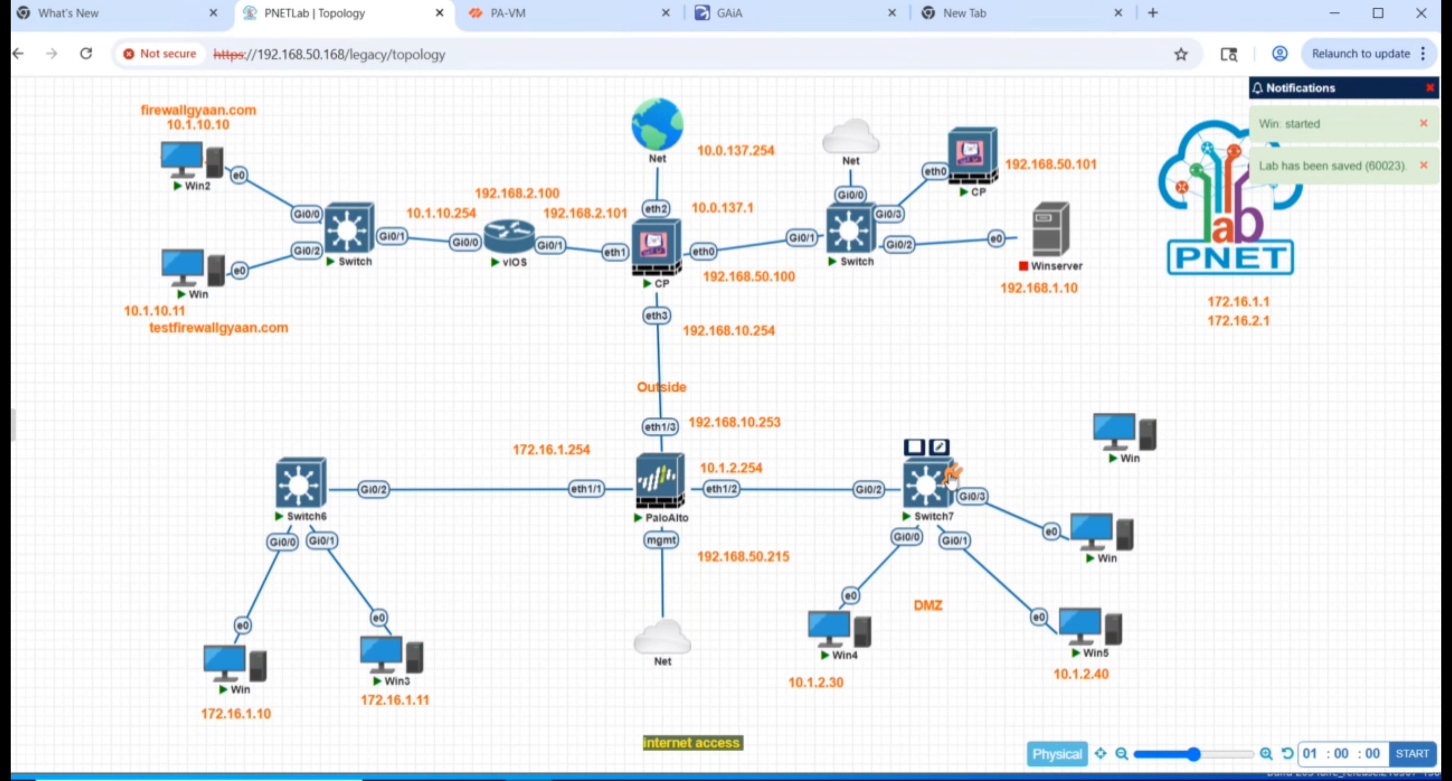
{"action": "left_click_drag", "start_coordinate": [951, 472], "coordinate": [1117, 431]}
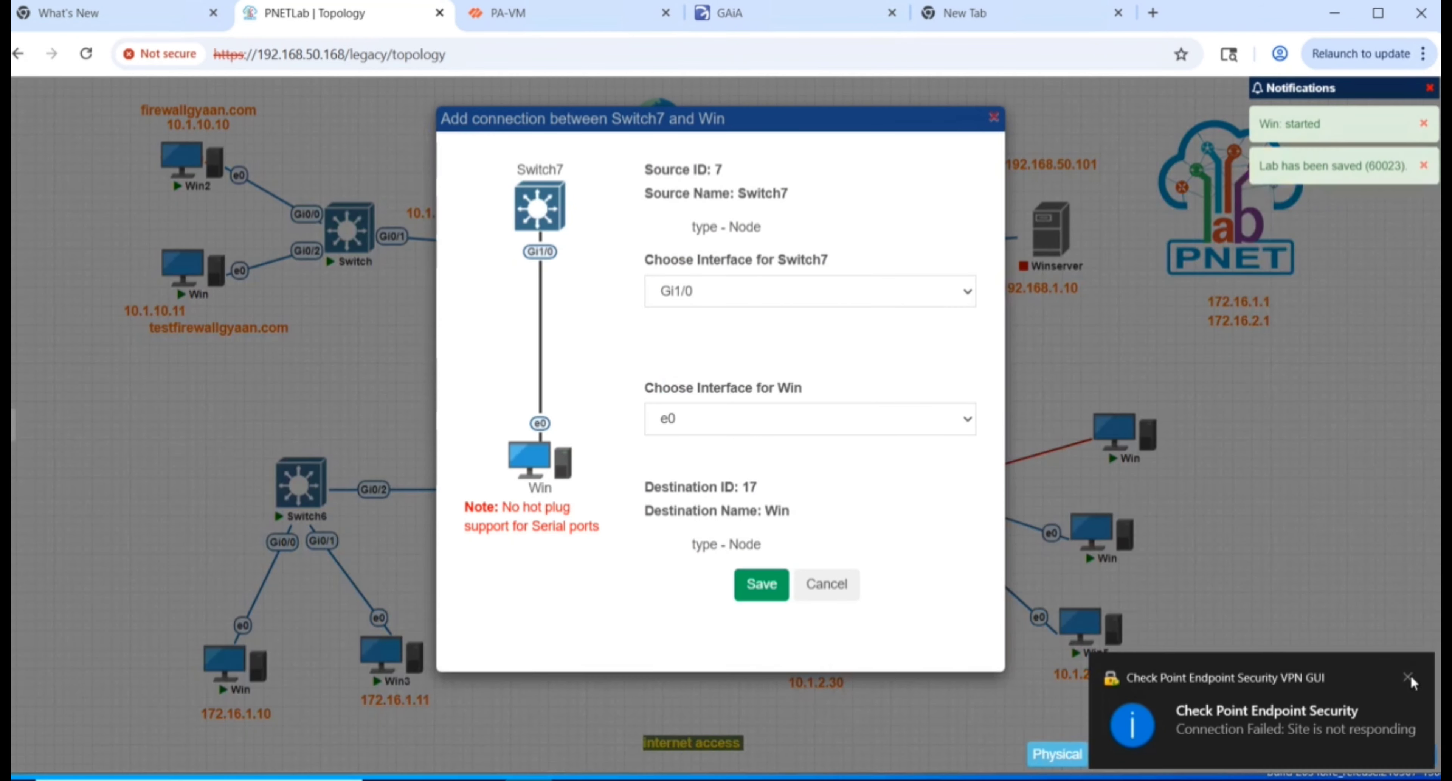
{"action": "left_click", "coordinate": [1408, 676]}
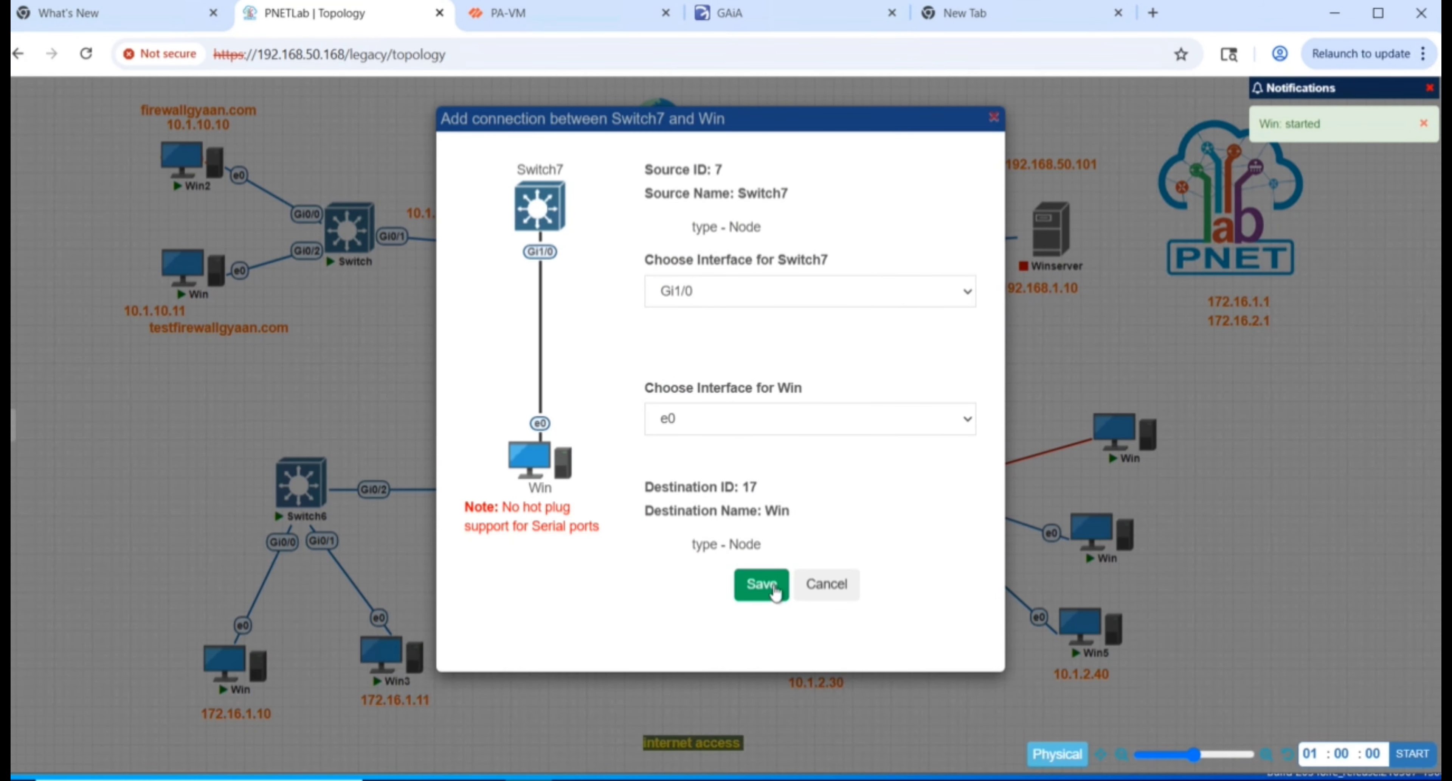
{"action": "left_click", "coordinate": [774, 588]}
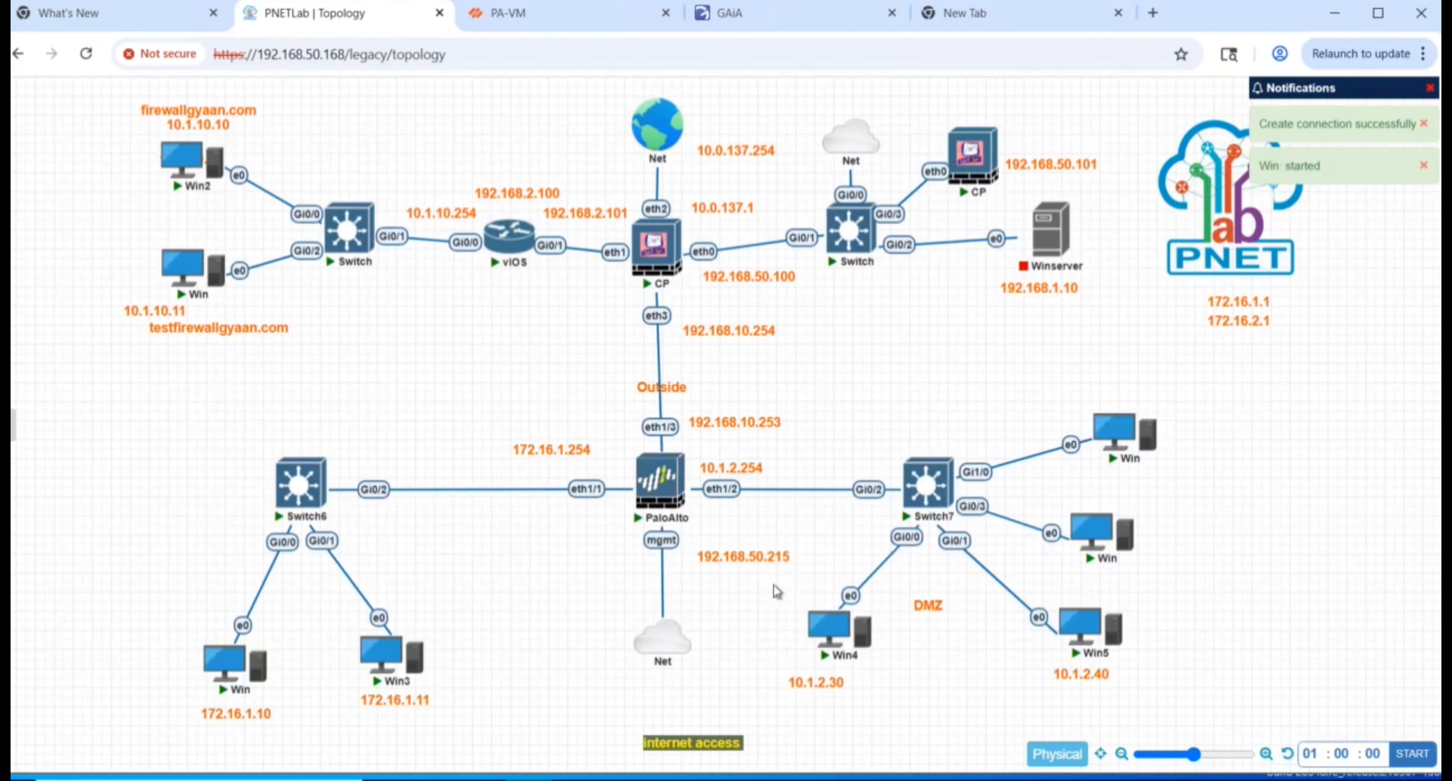
- Open the new Win node's console with ultravnc_wrapper and log in to Windows by entering the account password
{"action": "left_click", "coordinate": [1113, 446]}
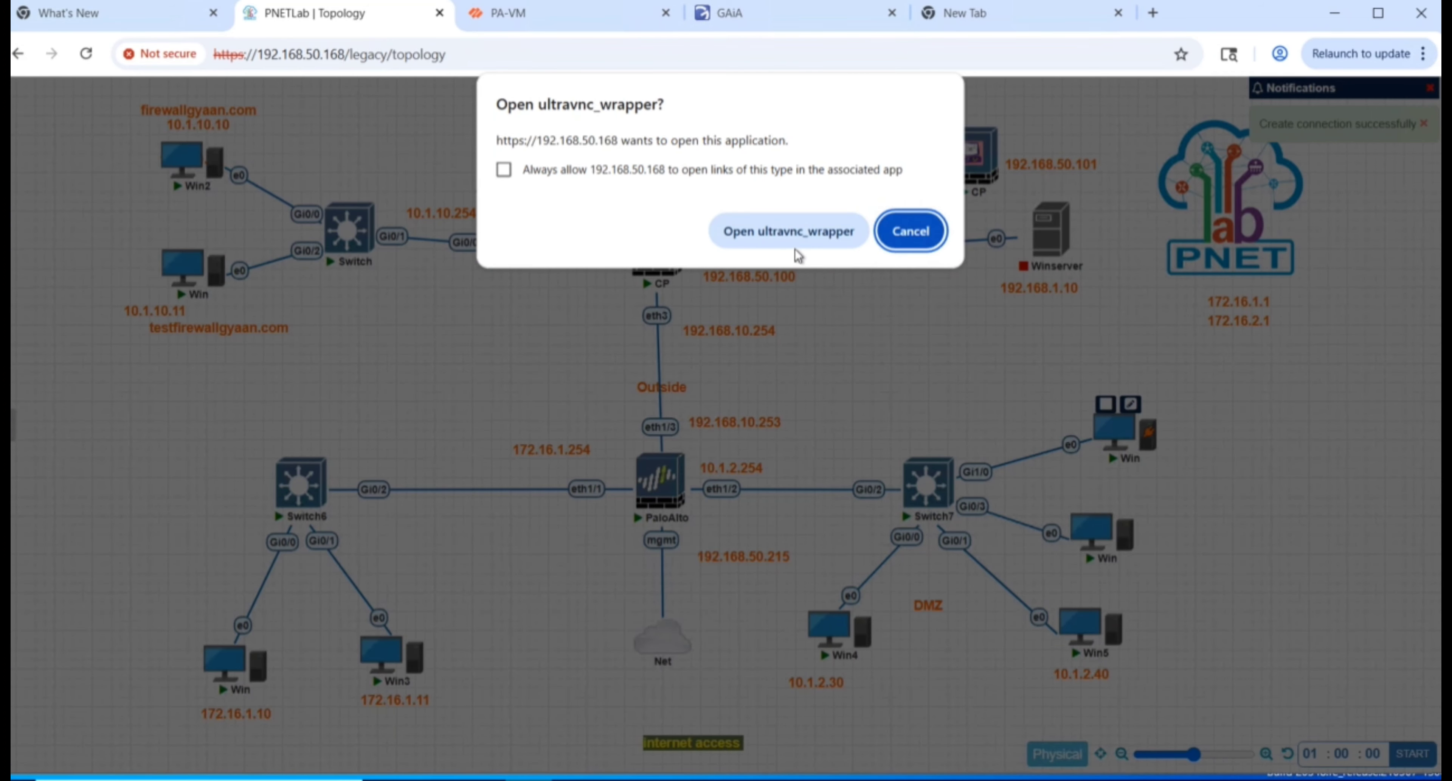
{"action": "left_click", "coordinate": [813, 230]}
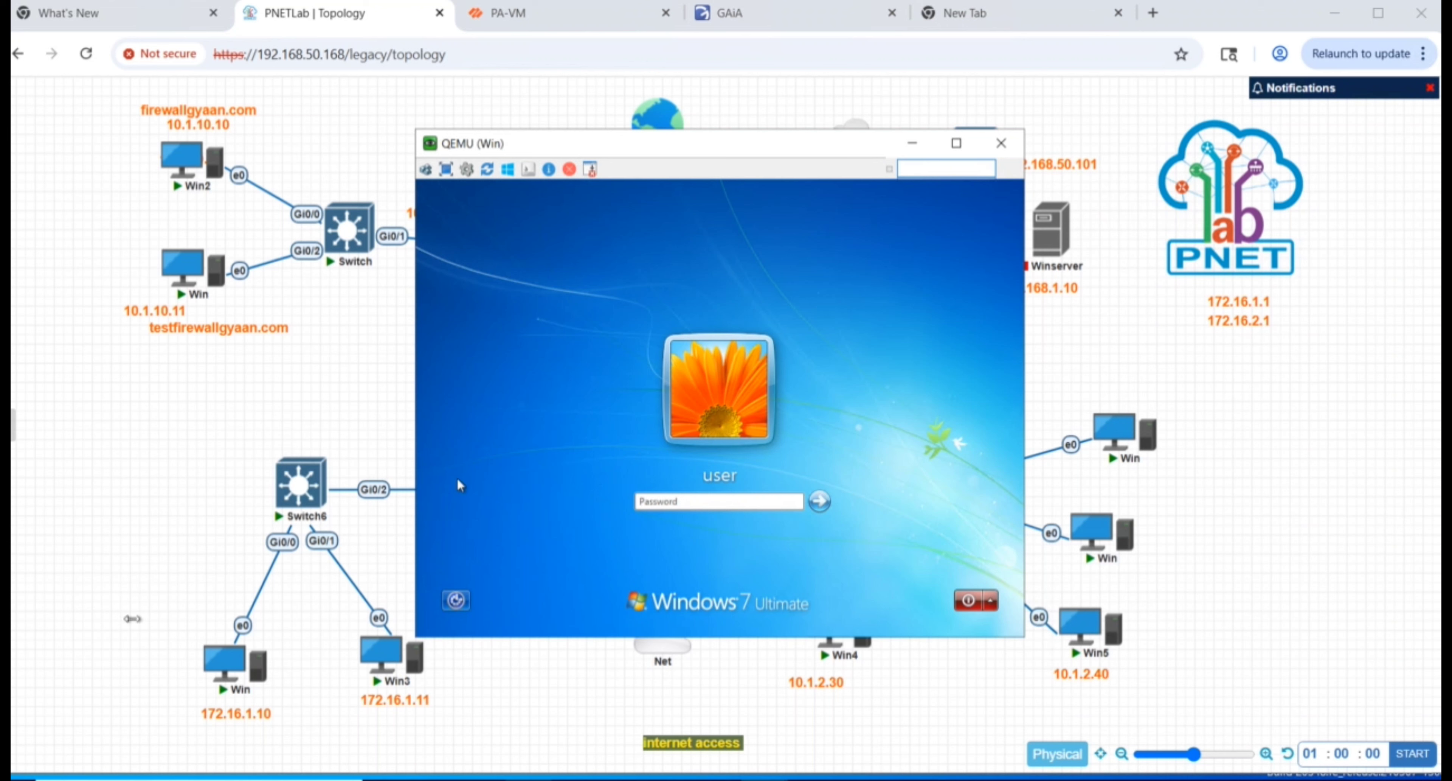
{"action": "left_click", "coordinate": [673, 498]}
{"action": "type", "text": "••••"}
{"action": "key", "text": "Return"}
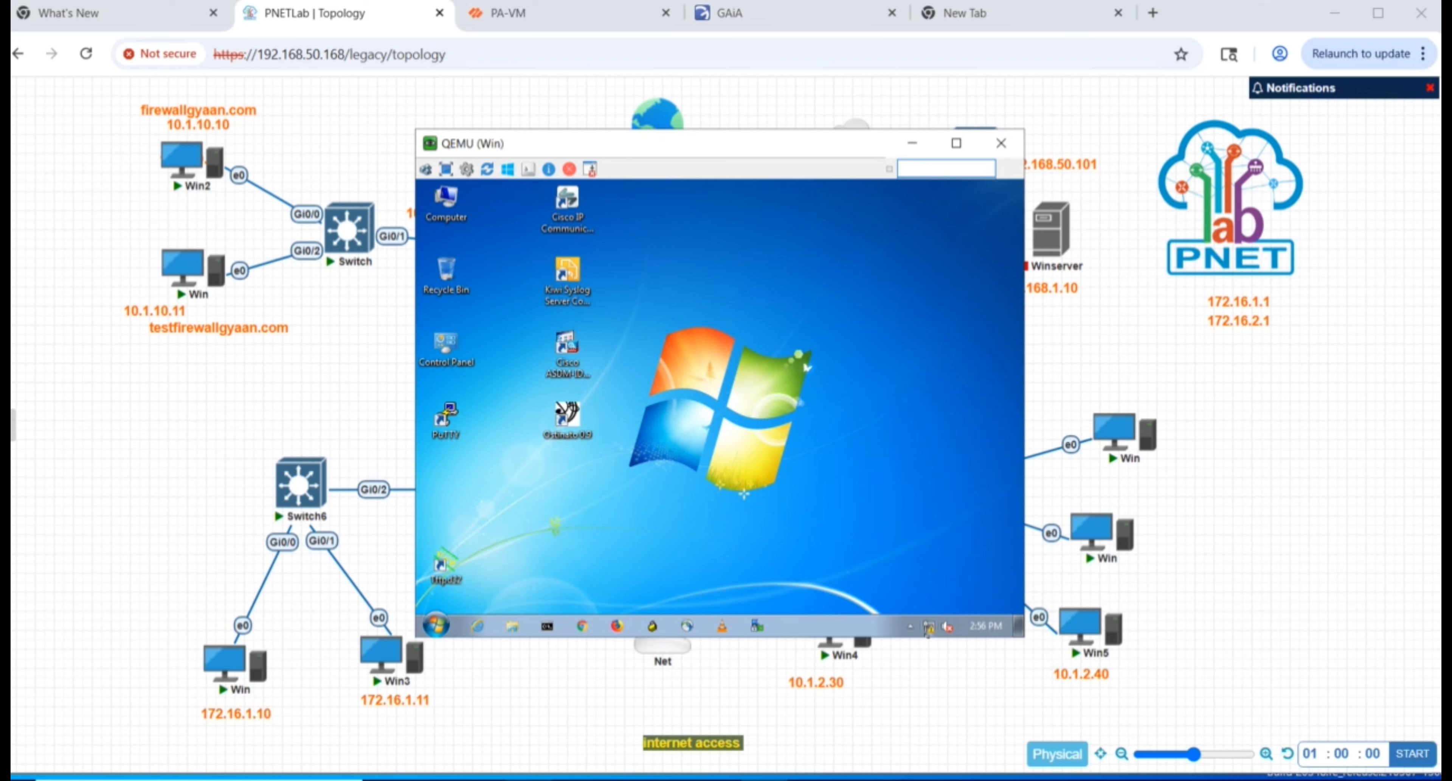
- Open the TCP/IPv4 properties of the Windows client's Local Area Connection through its network adapter settings
{"action": "left_click", "coordinate": [928, 629]}
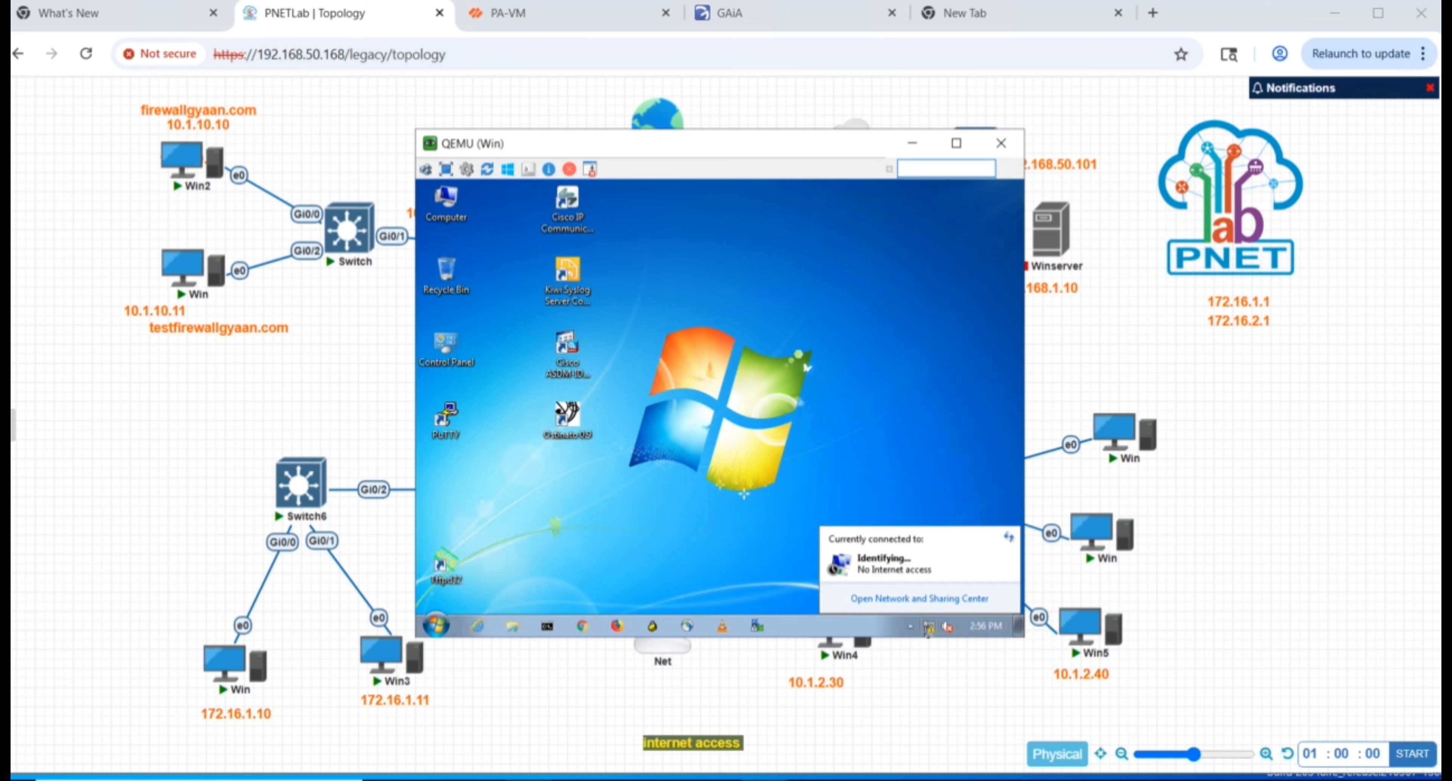
{"action": "left_click", "coordinate": [919, 599]}
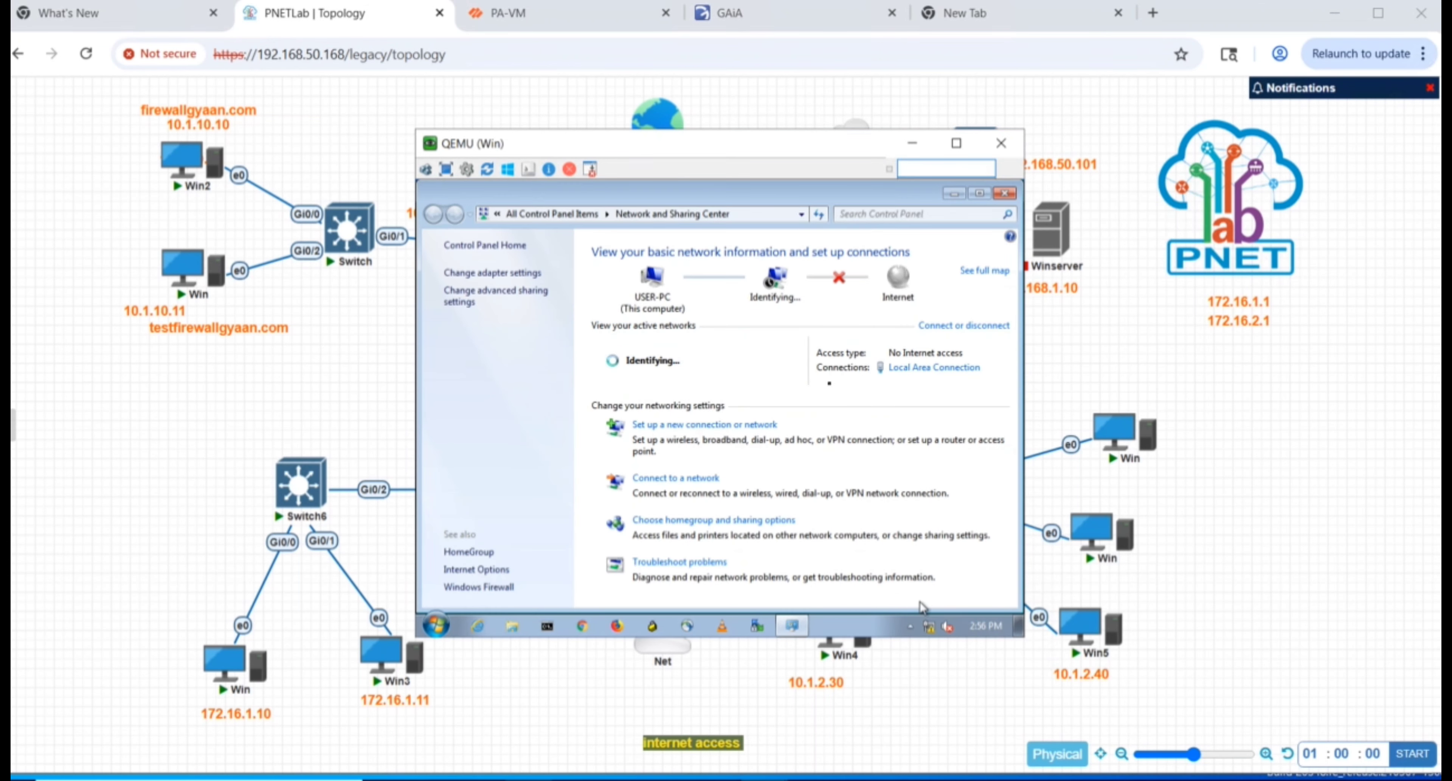
{"action": "left_click", "coordinate": [493, 274]}
{"action": "left_click", "coordinate": [521, 278]}
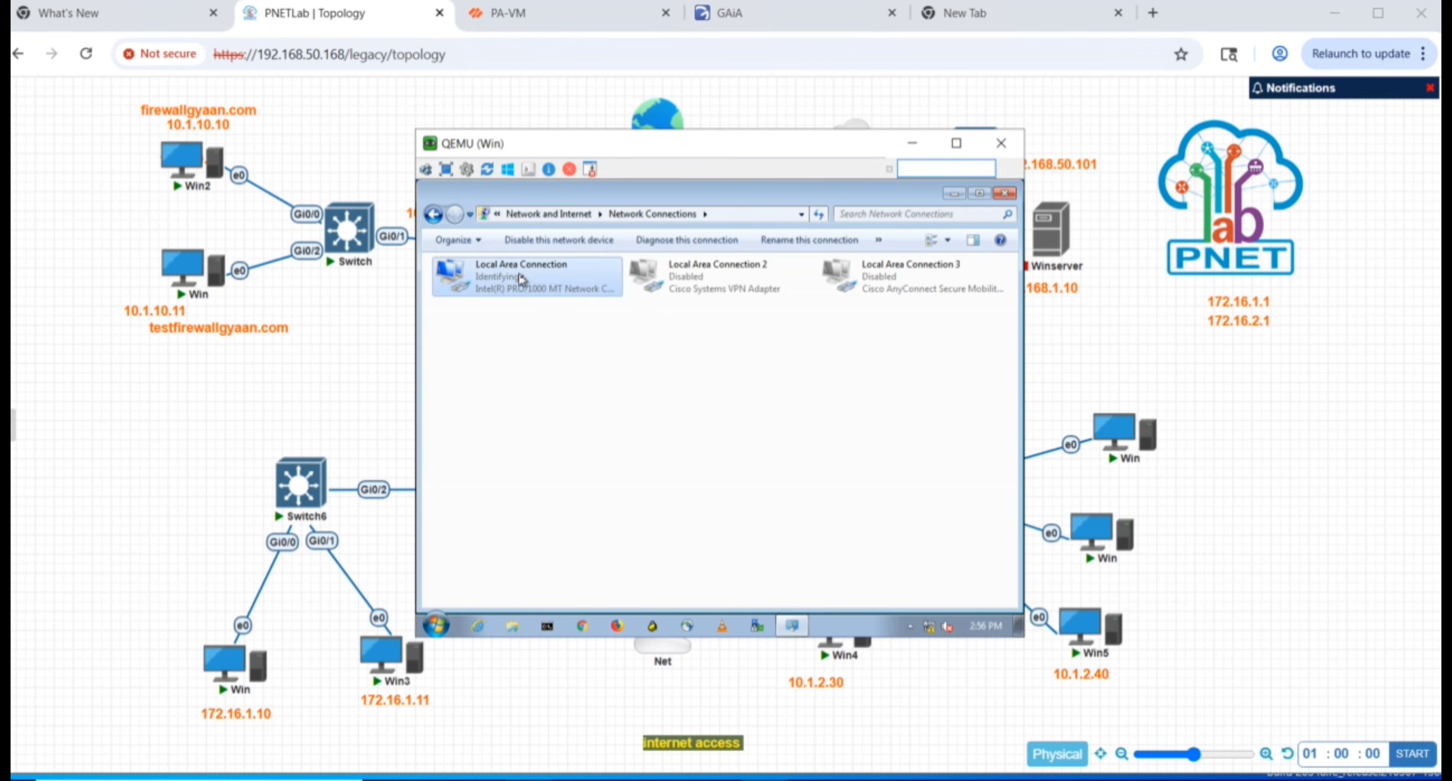
{"action": "double_click", "coordinate": [521, 278]}
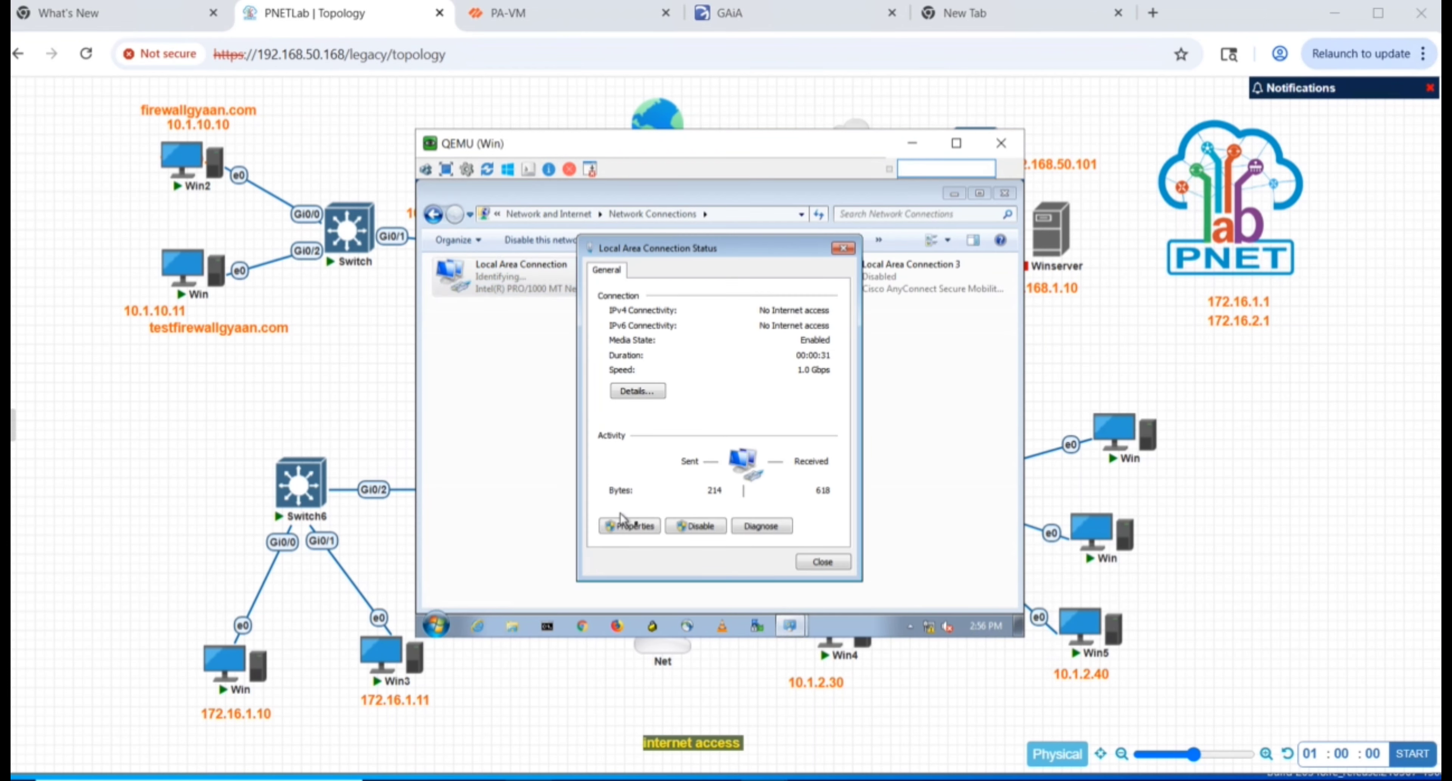
{"action": "left_click", "coordinate": [638, 527]}
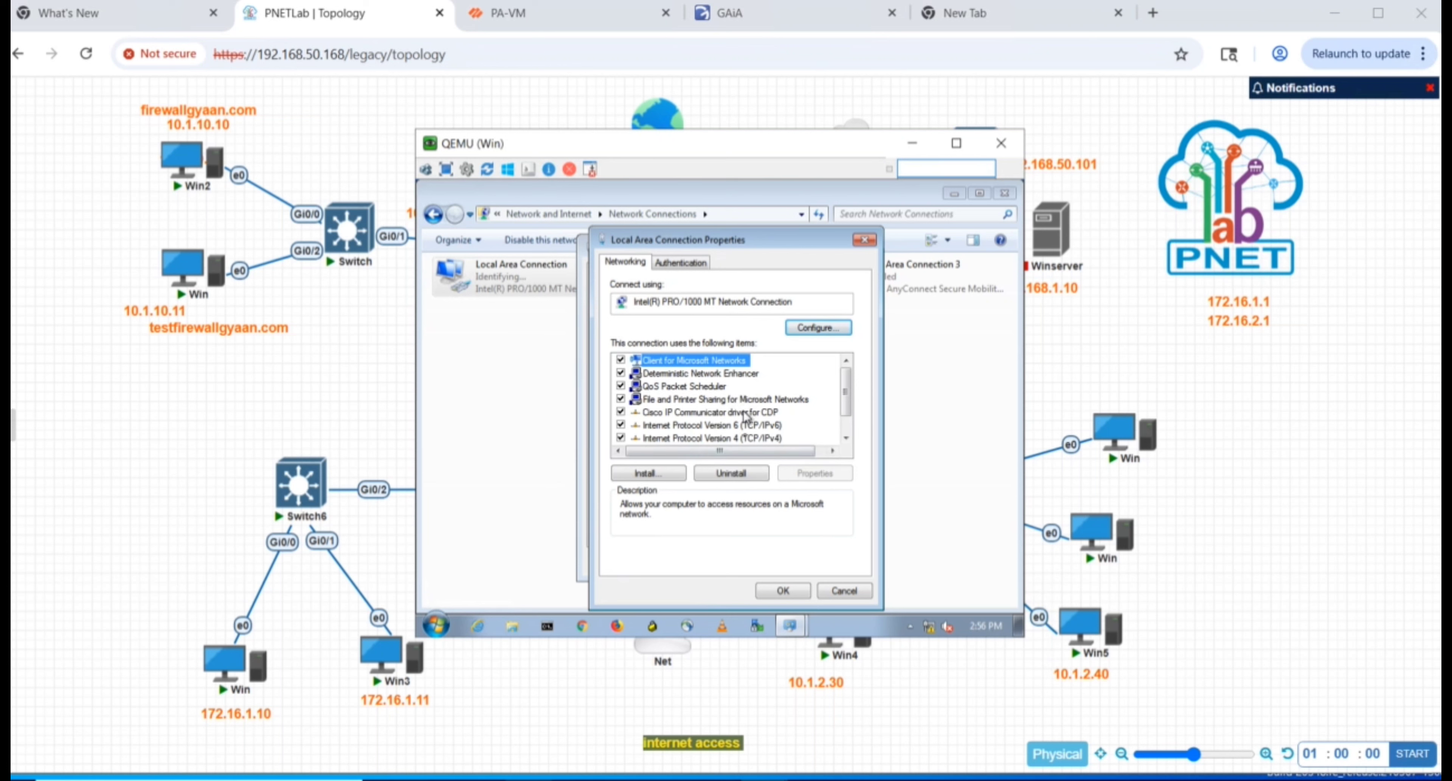
{"action": "left_click", "coordinate": [742, 438]}
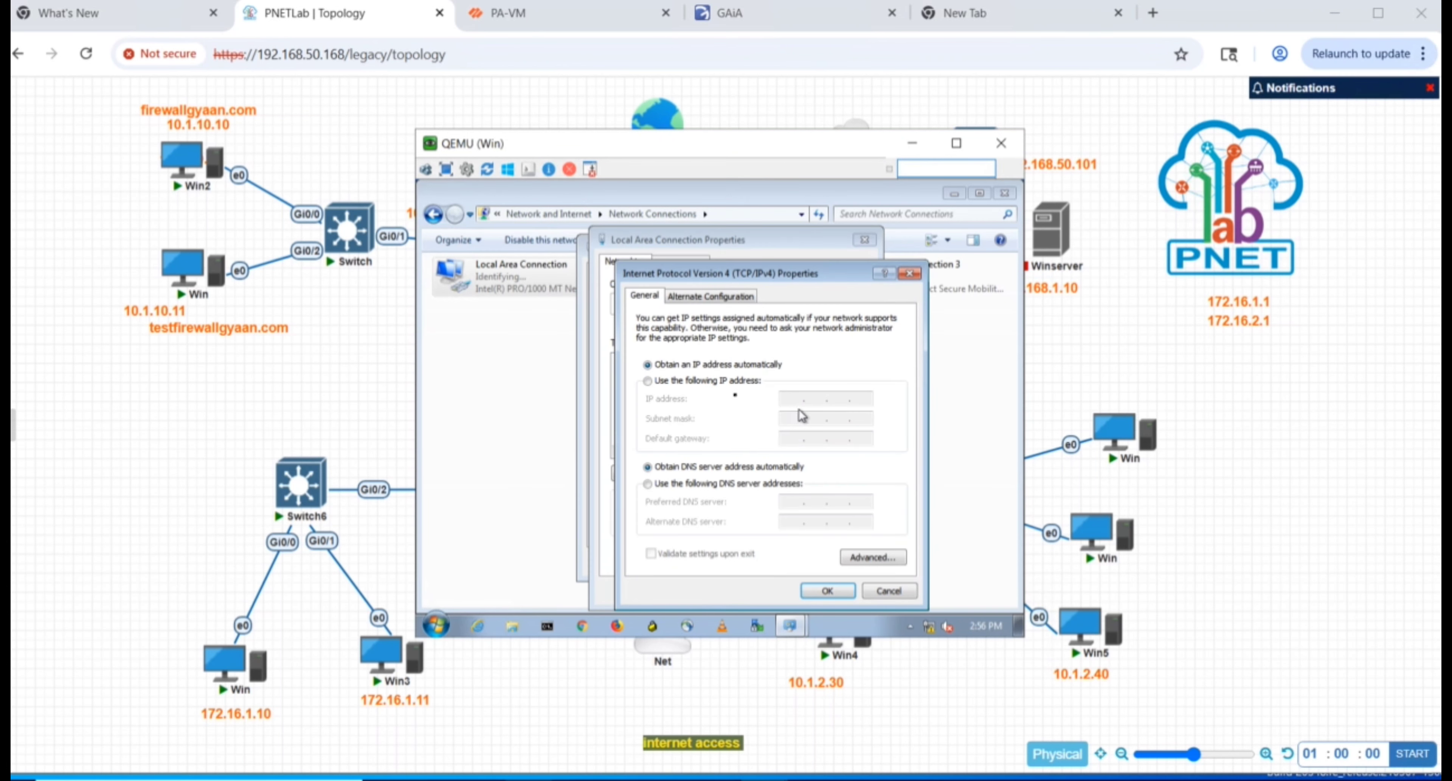
- Assign static IP 10.1.2.60, mask 255.255.255.0, gateway 10.1.2.254 and preferred DNS 8.8.8.8, then dismiss the network location choice and close the connection dialogs
{"action": "left_click", "coordinate": [648, 381]}
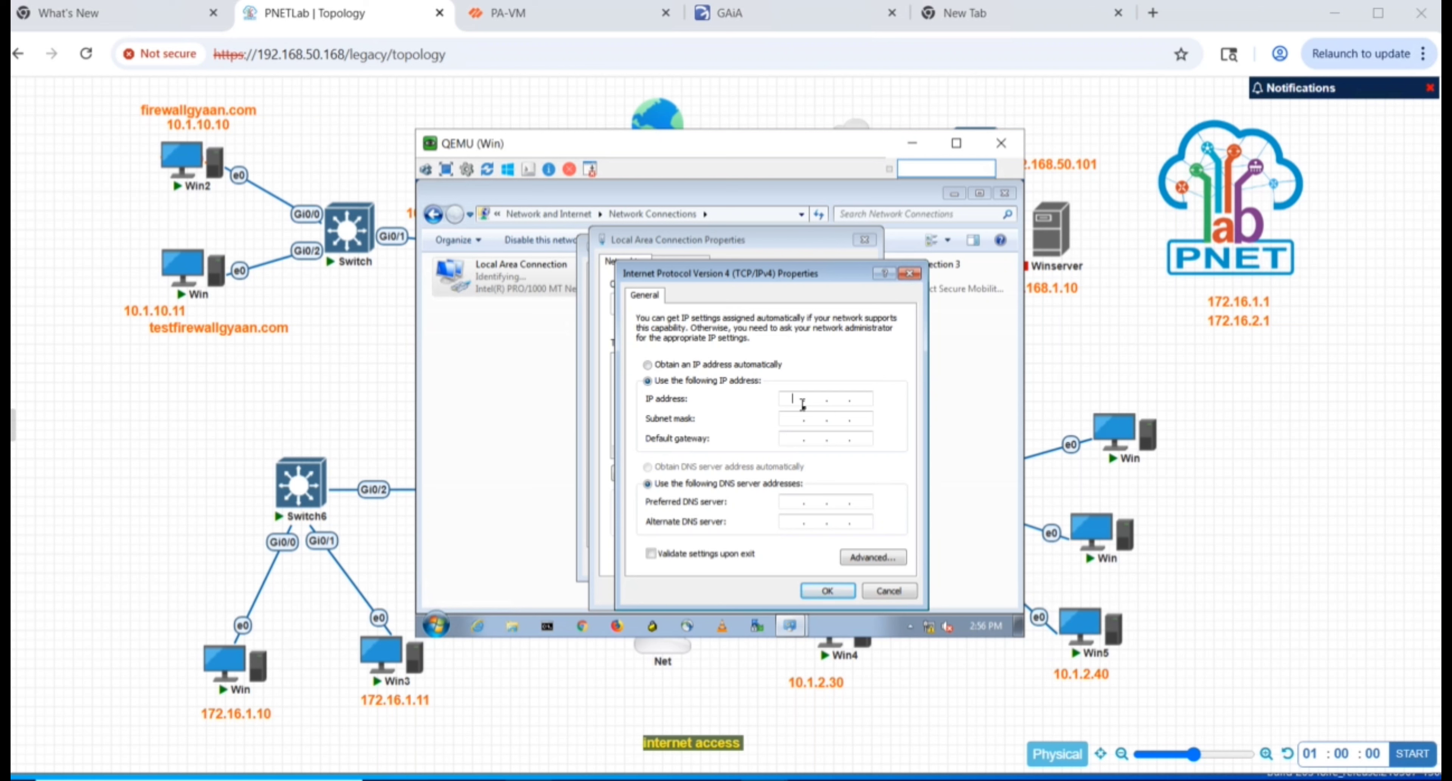
{"action": "left_click", "coordinate": [803, 402]}
{"action": "type", "text": "10 . 1 . 2 . 60"}
{"action": "key", "text": "Tab"}
{"action": "type", "text": "255255 . 25510.1.2.254"}
{"action": "left_click", "coordinate": [789, 502]}
{"action": "type", "text": "8 . 8 . 8 . 8"}
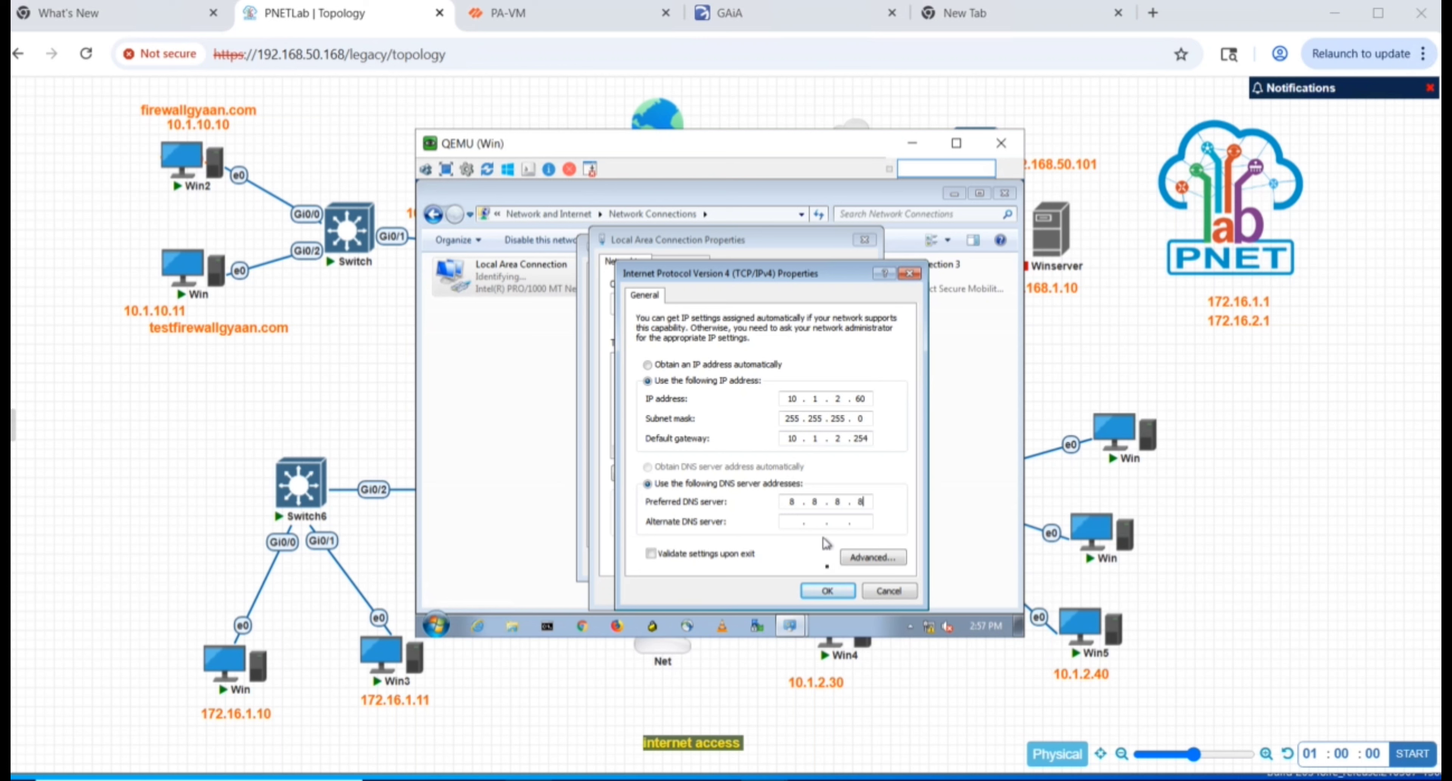
{"action": "left_click", "coordinate": [832, 591]}
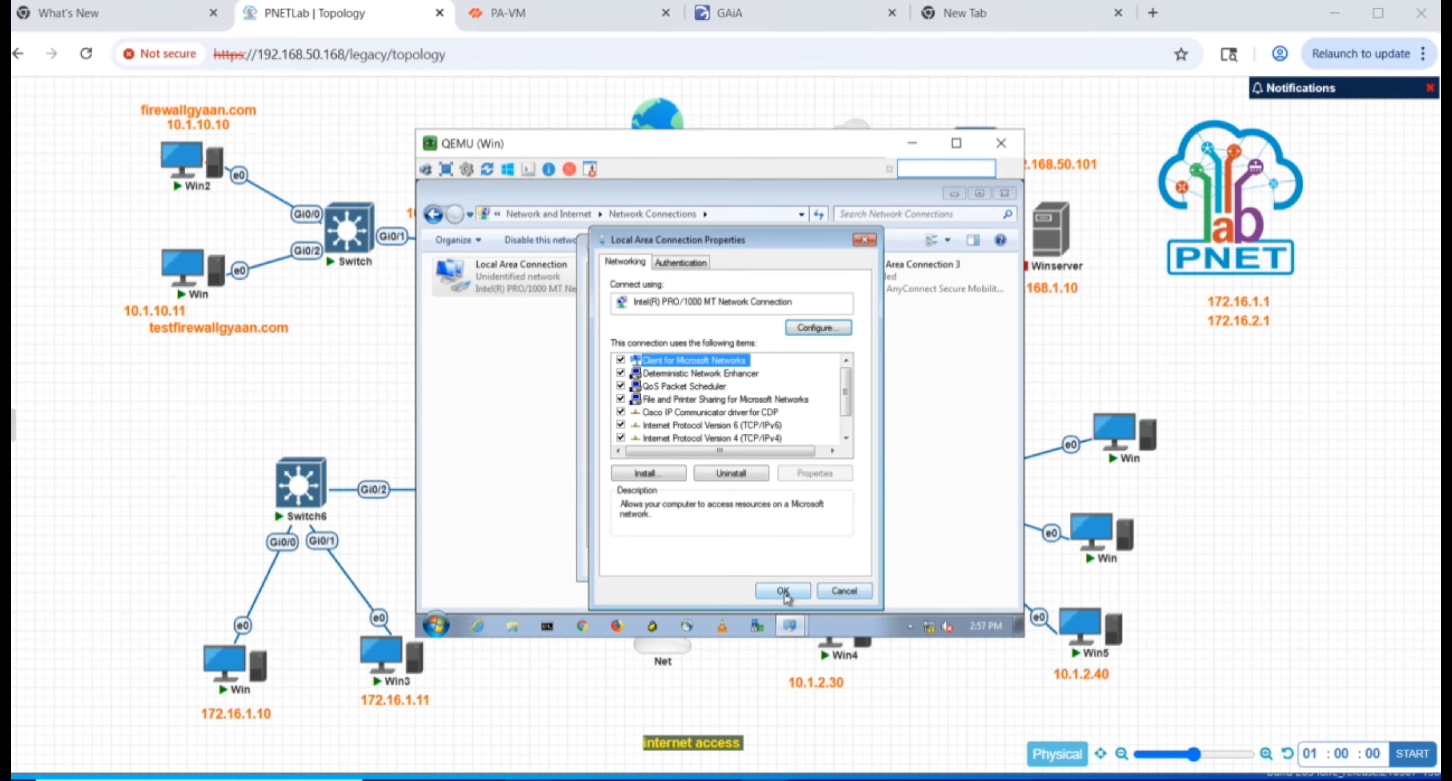
{"action": "left_click", "coordinate": [783, 590]}
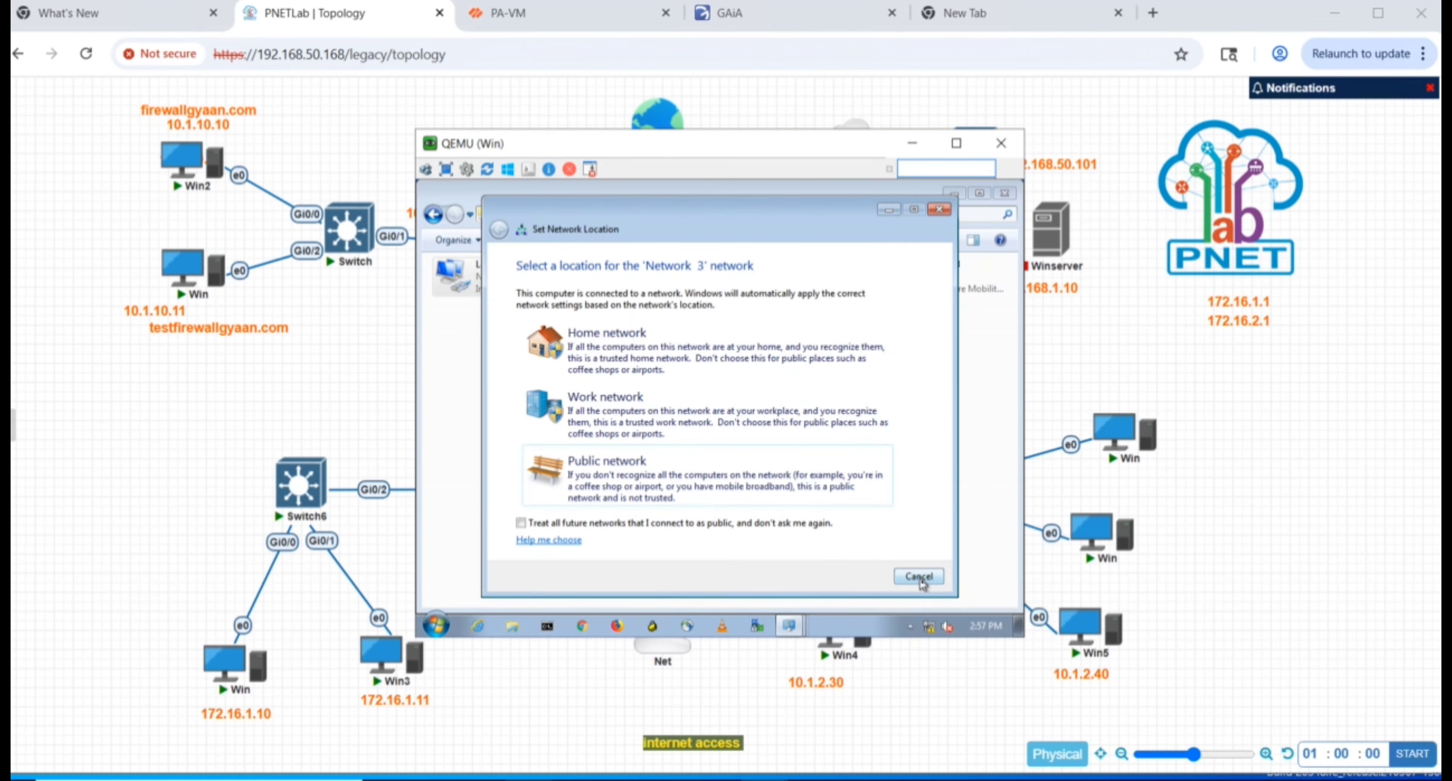
{"action": "left_click", "coordinate": [918, 574]}
{"action": "left_click", "coordinate": [841, 566]}
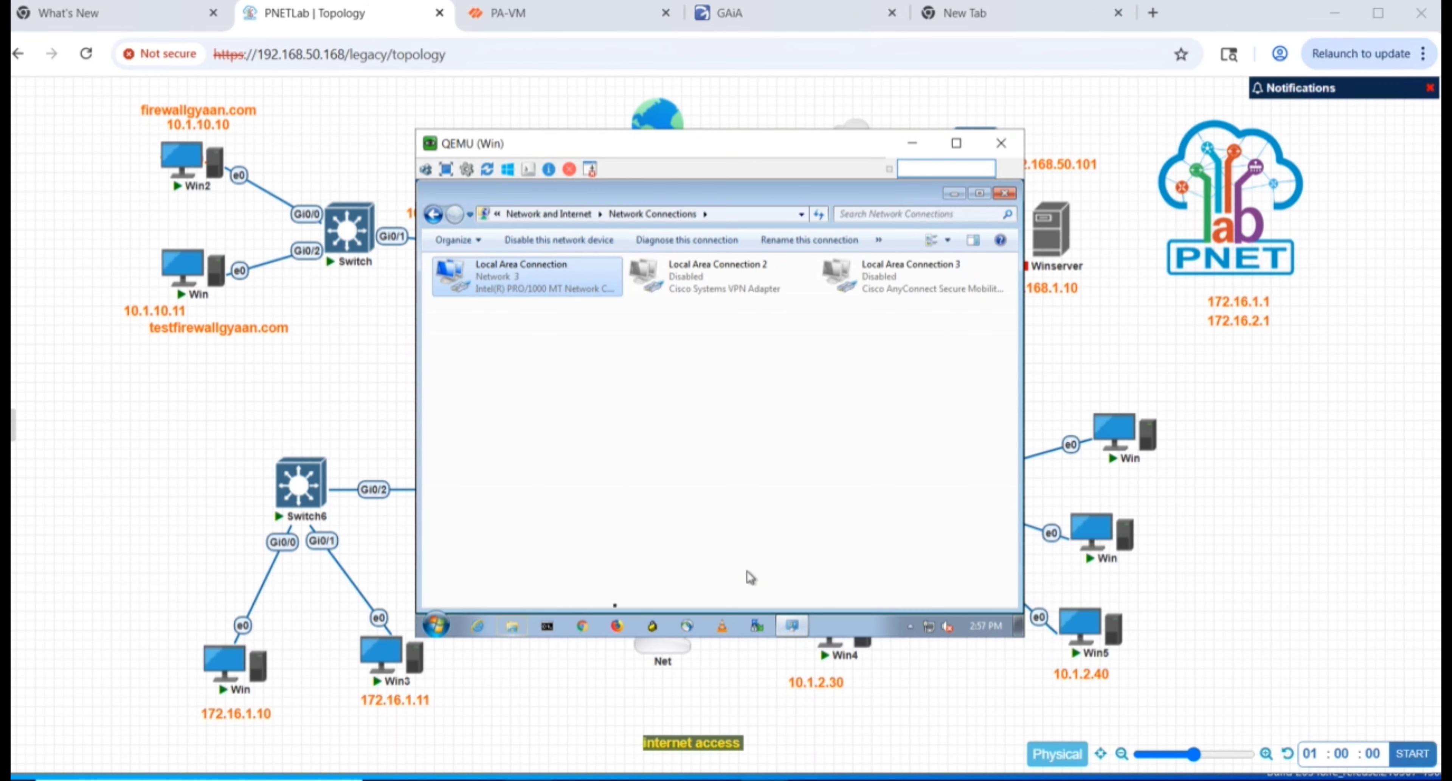
- Launch Chrome on the Windows client, search for google and open the Google homepage from the results
{"action": "left_click", "coordinate": [584, 626]}
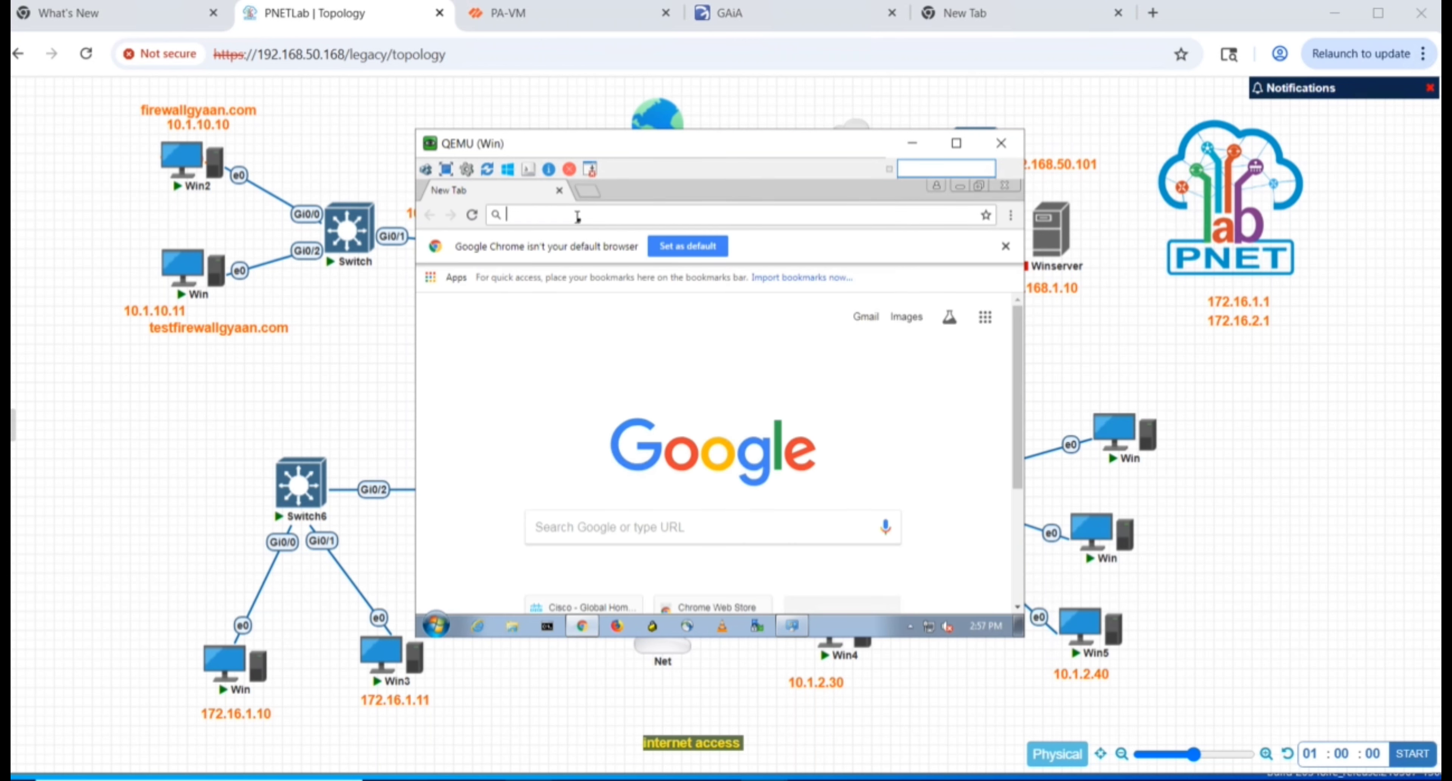
{"action": "type", "text": "google"}
{"action": "key", "text": "Return"}
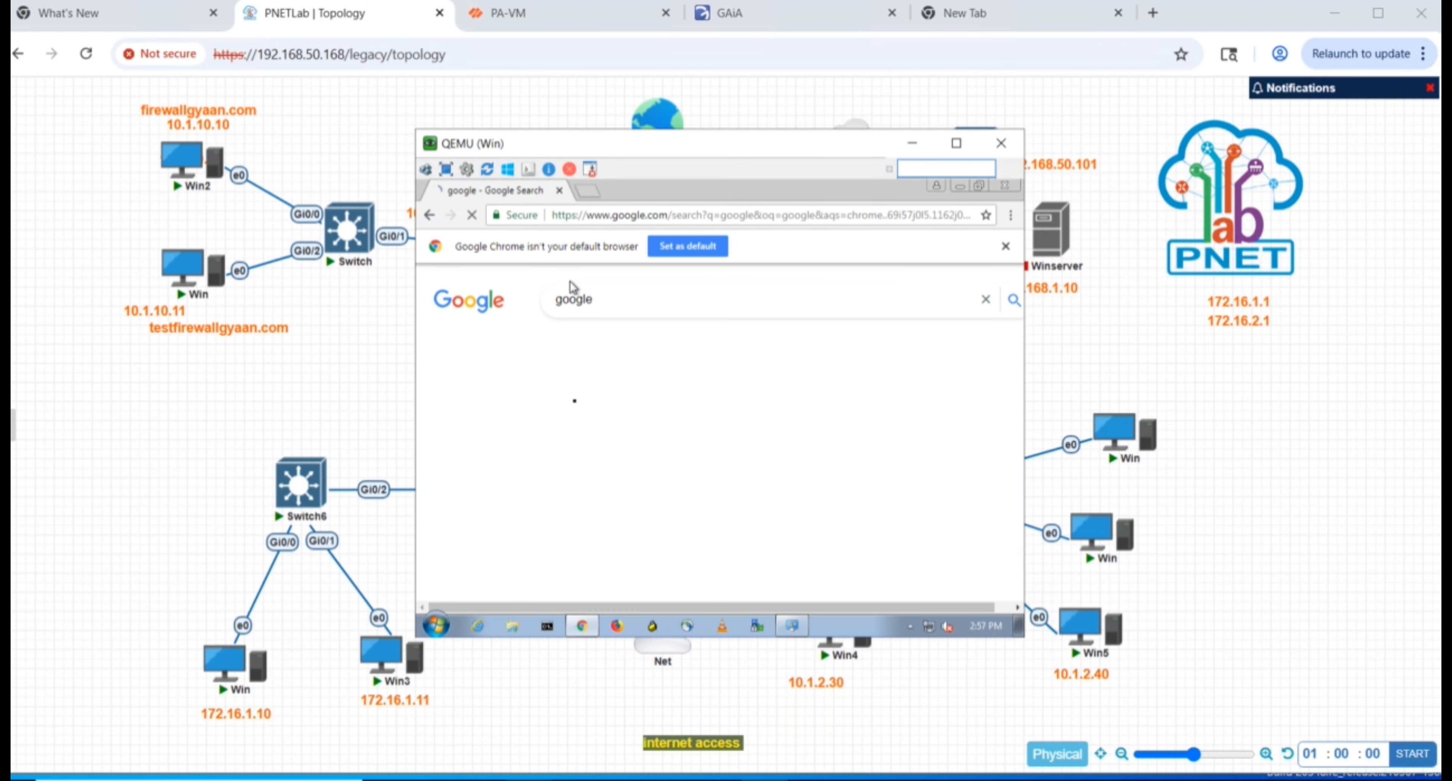
{"action": "left_click", "coordinate": [598, 420]}
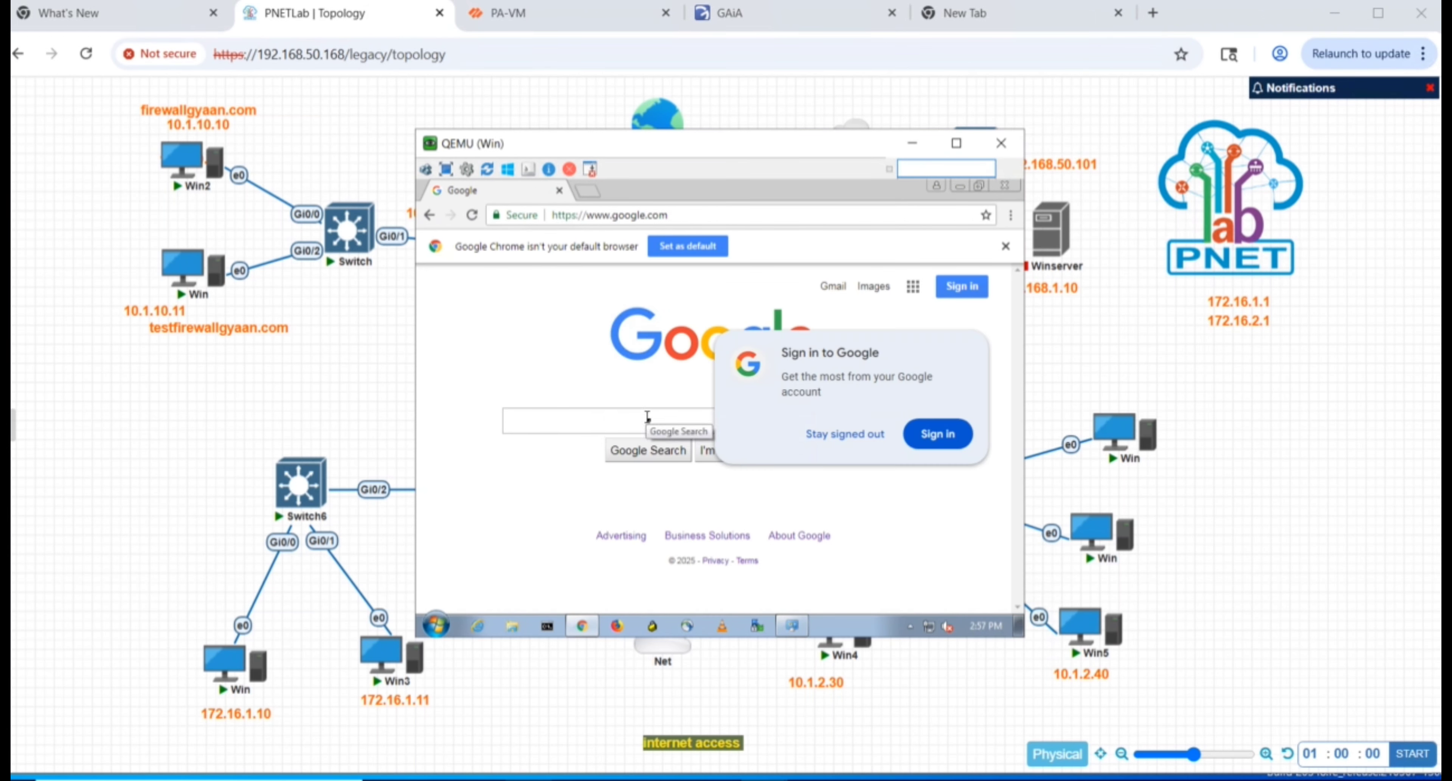
- Search Google for checkpoint and open the Check Point Software website from the results
{"action": "left_click", "coordinate": [647, 416]}
{"action": "type", "text": "checj"}
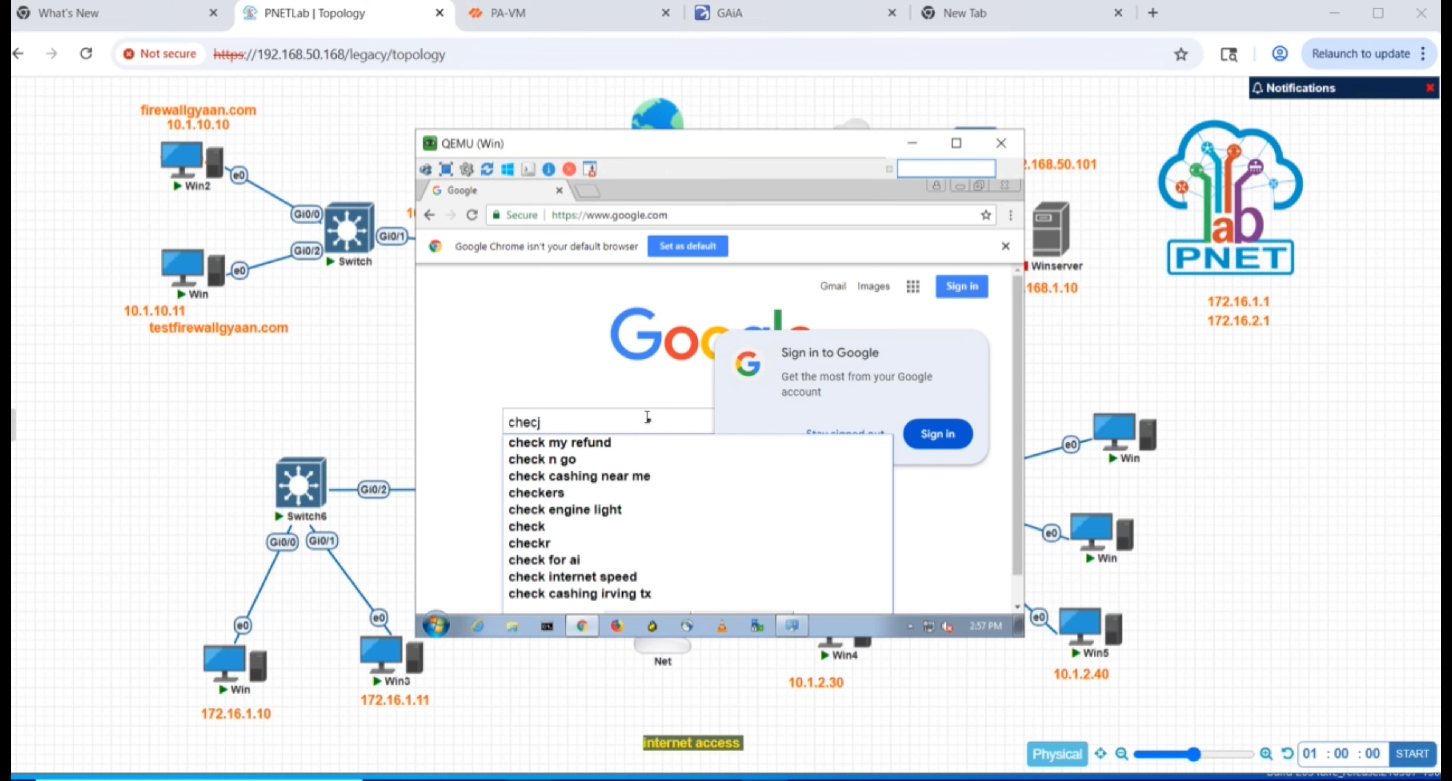
{"action": "key", "text": "BackSpace"}
{"action": "type", "text": "kpoint"}
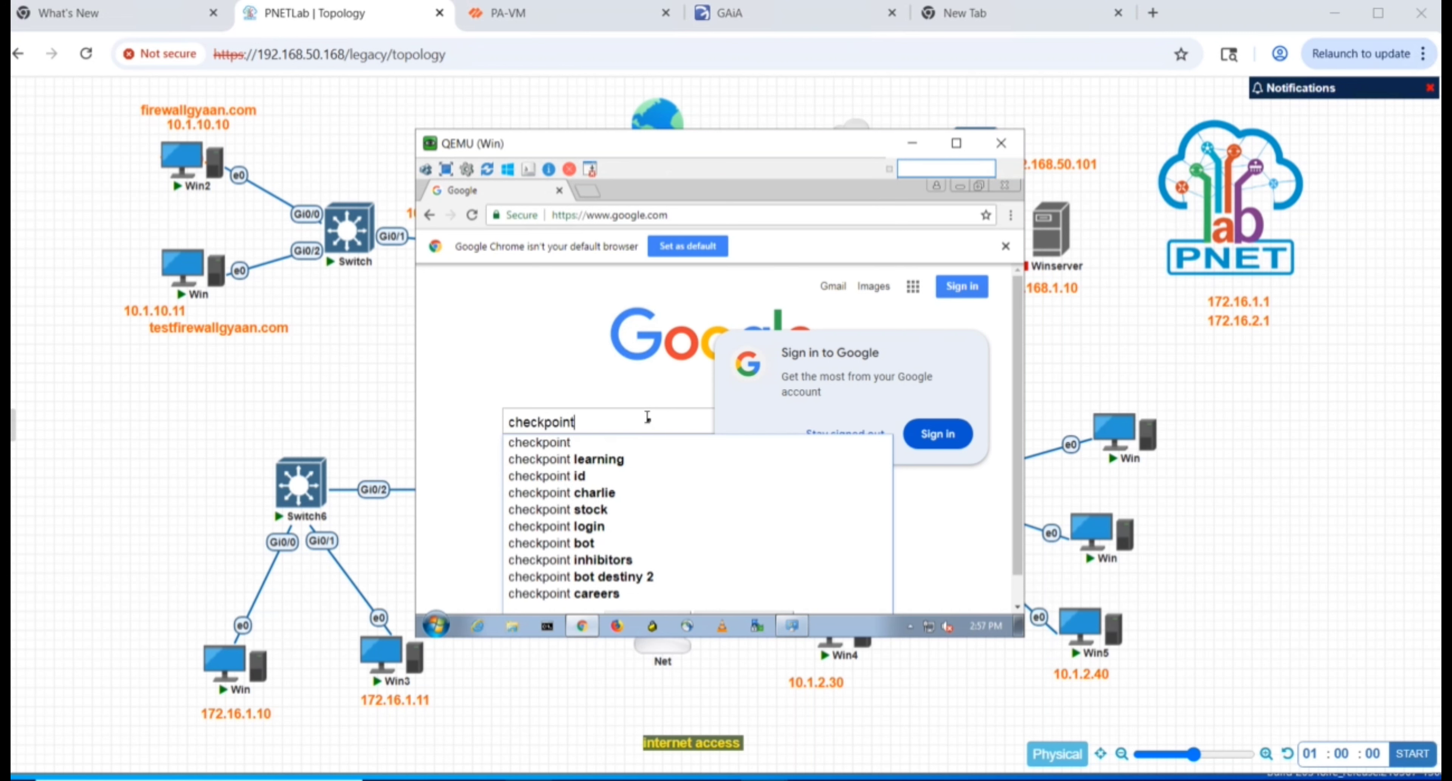
{"action": "key", "text": "Return"}
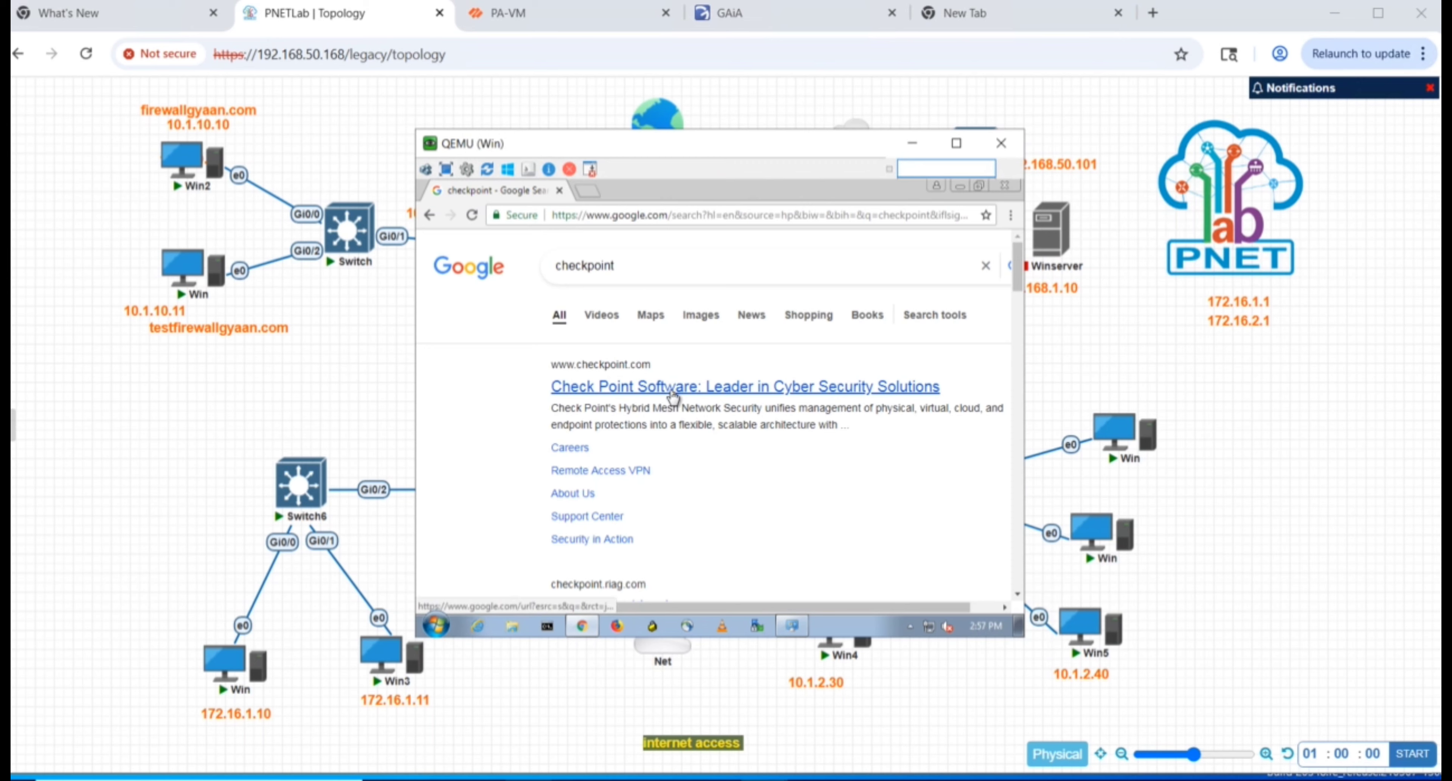
{"action": "left_click", "coordinate": [673, 387]}
- Switch to the PA-VM firewall and examine the traffic log entries from 10.1.2.60, including application, rule and NAT columns
{"action": "left_click", "coordinate": [519, 14]}
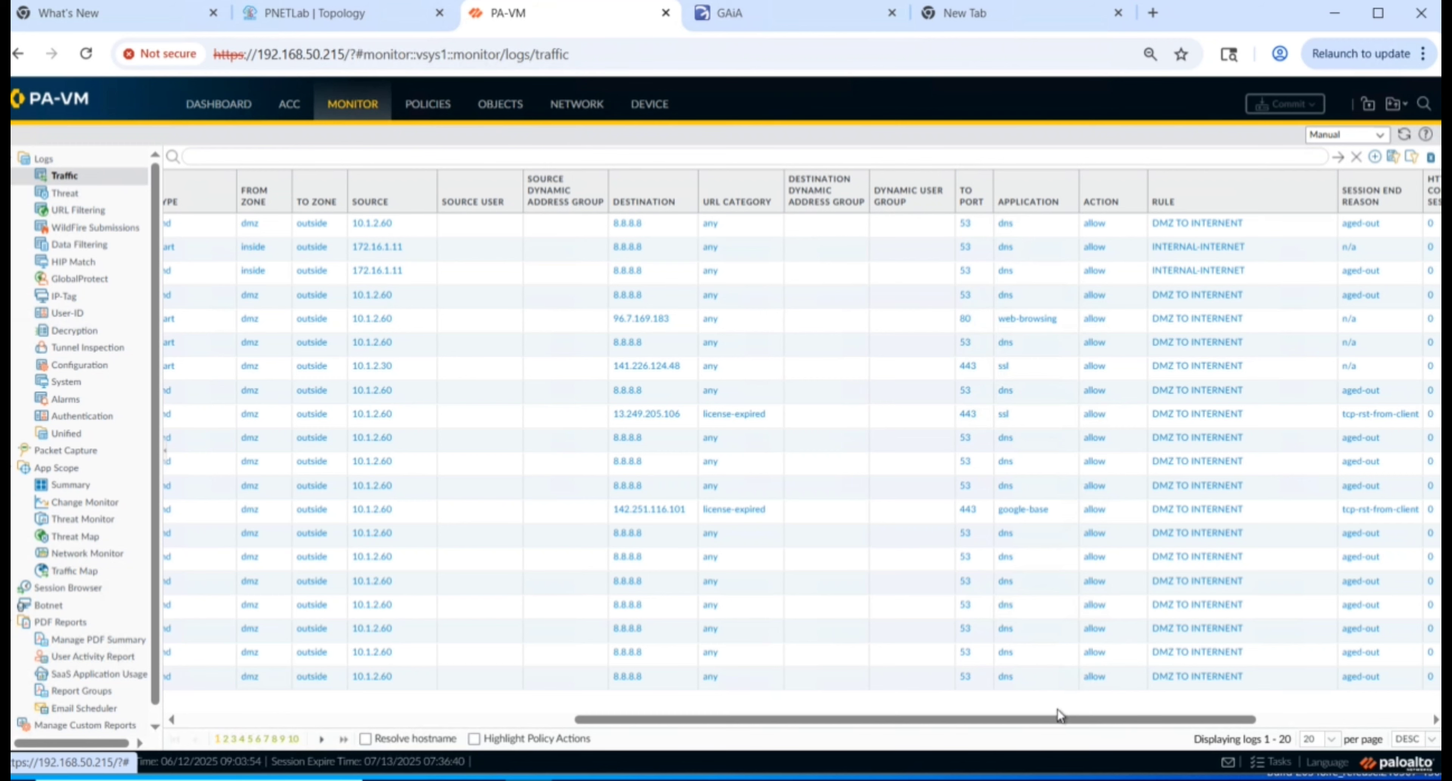
{"action": "left_click_drag", "start_coordinate": [1183, 718], "coordinate": [738, 254]}
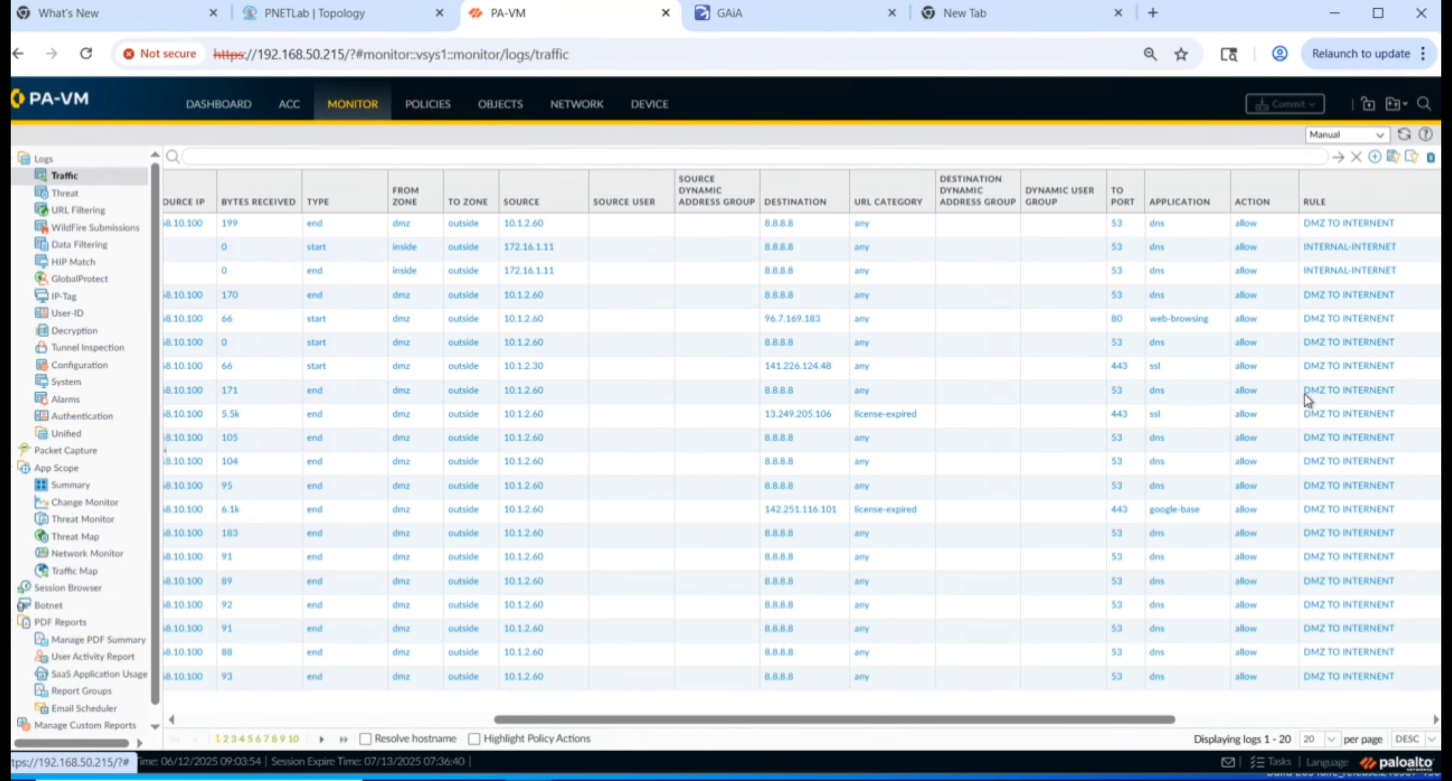
{"action": "left_click_drag", "start_coordinate": [627, 719], "coordinate": [167, 692]}
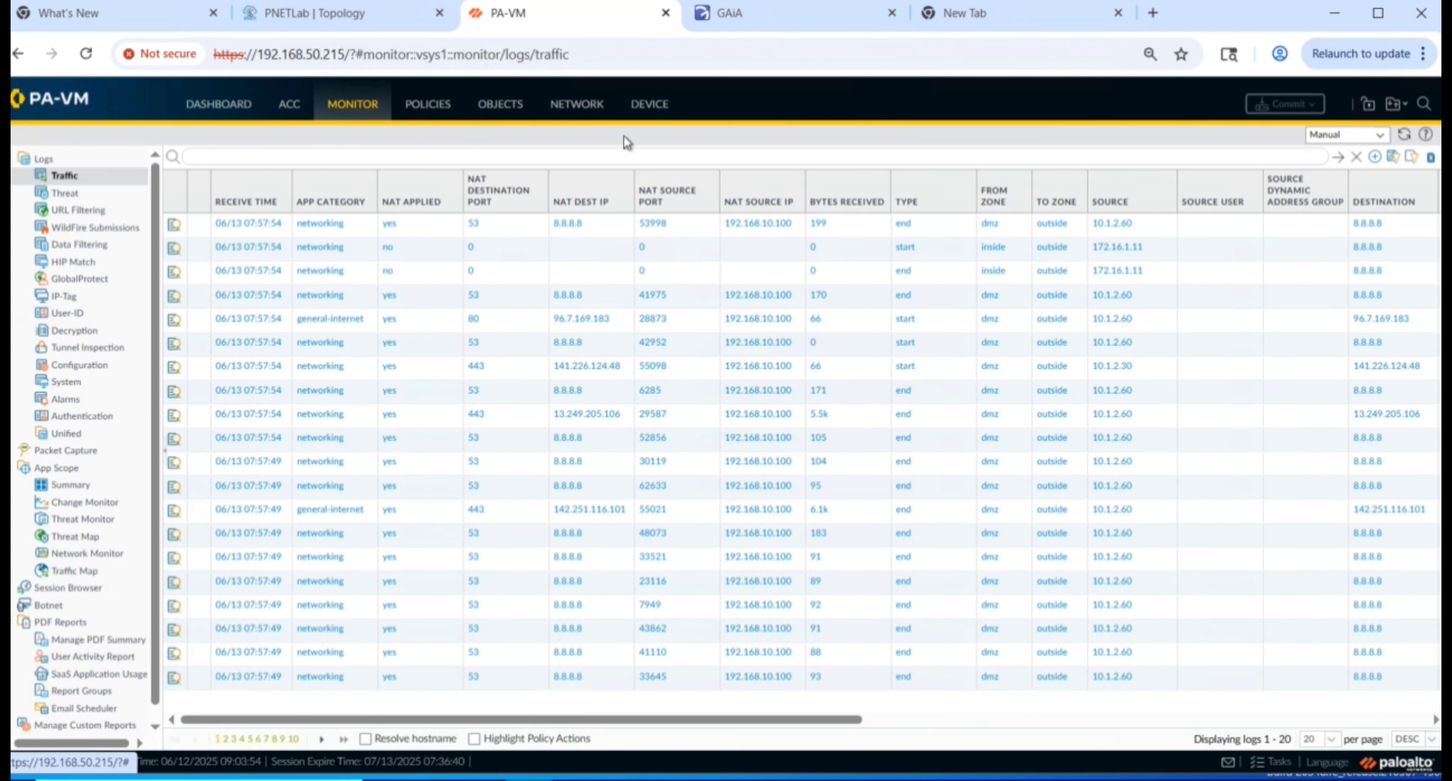
- Start generating a local device certificate on the firewall and begin its certificate name with "Ce"
{"action": "left_click", "coordinate": [646, 110]}
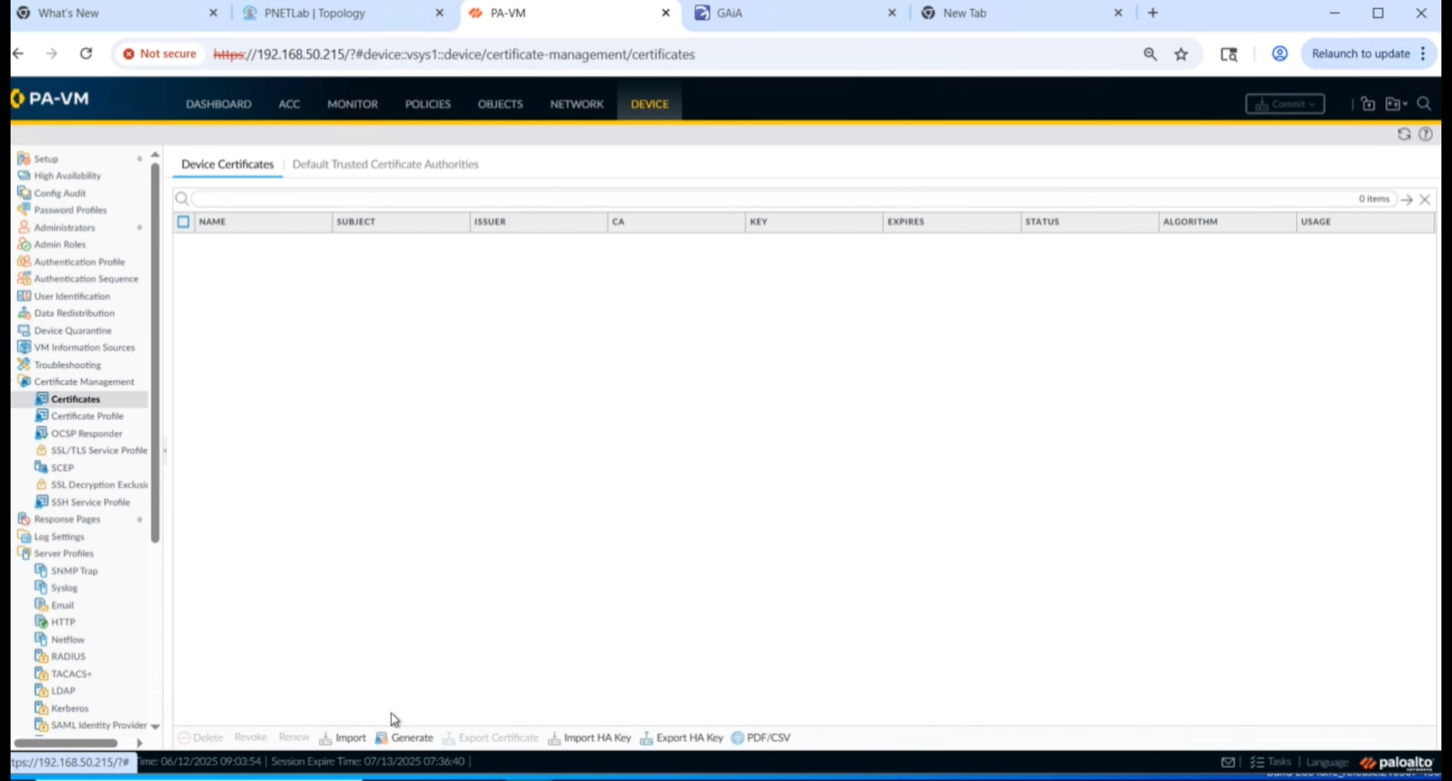
{"action": "left_click", "coordinate": [403, 742]}
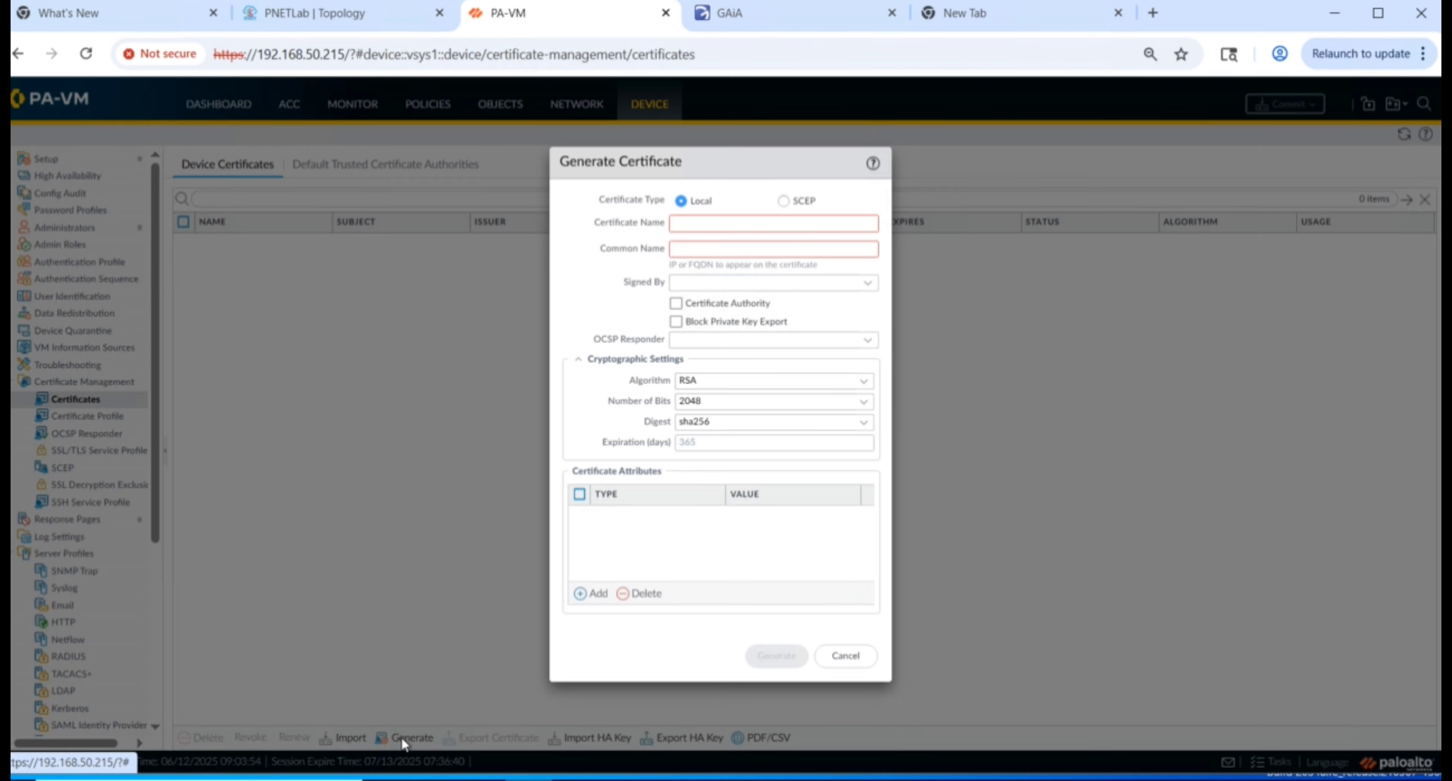
{"action": "left_click", "coordinate": [700, 227]}
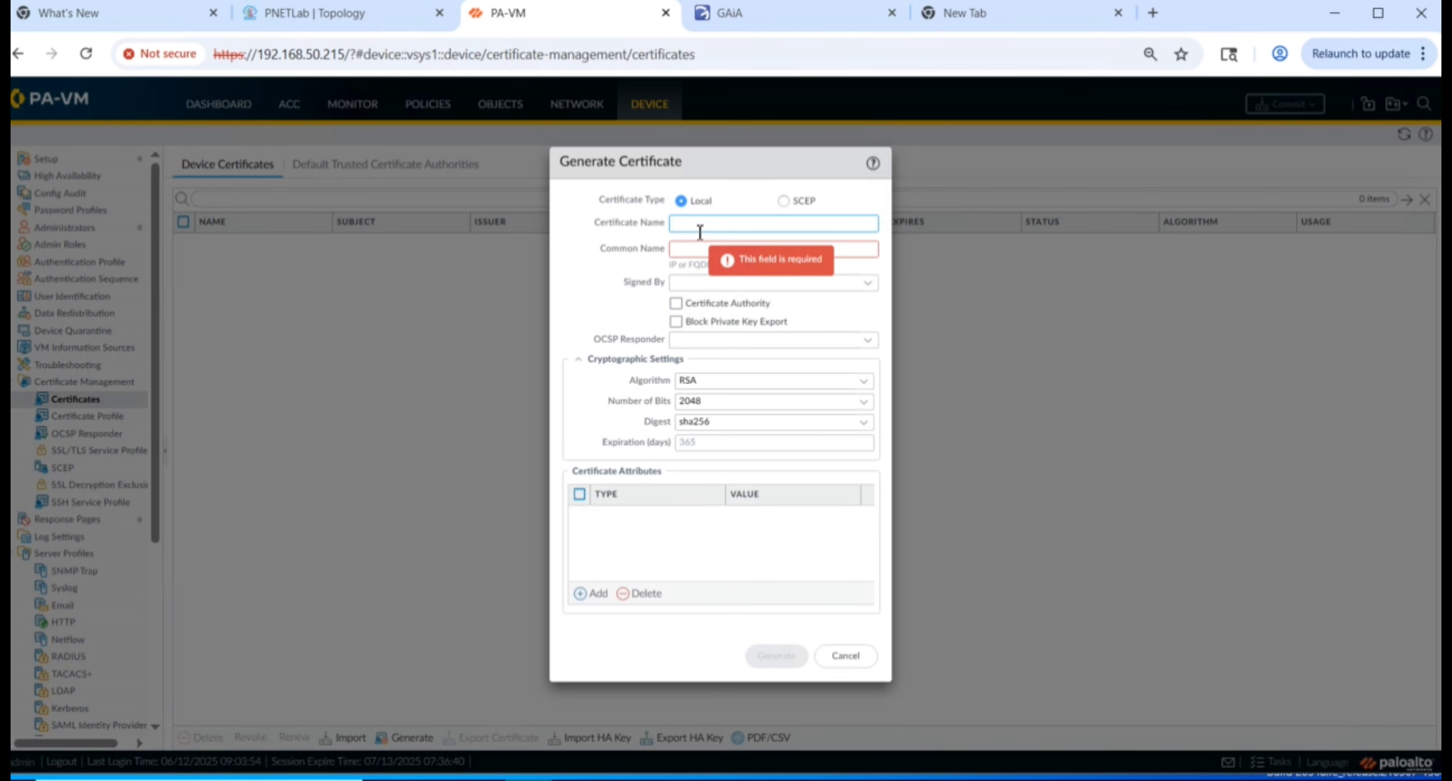
{"action": "type", "text": "Ce"}
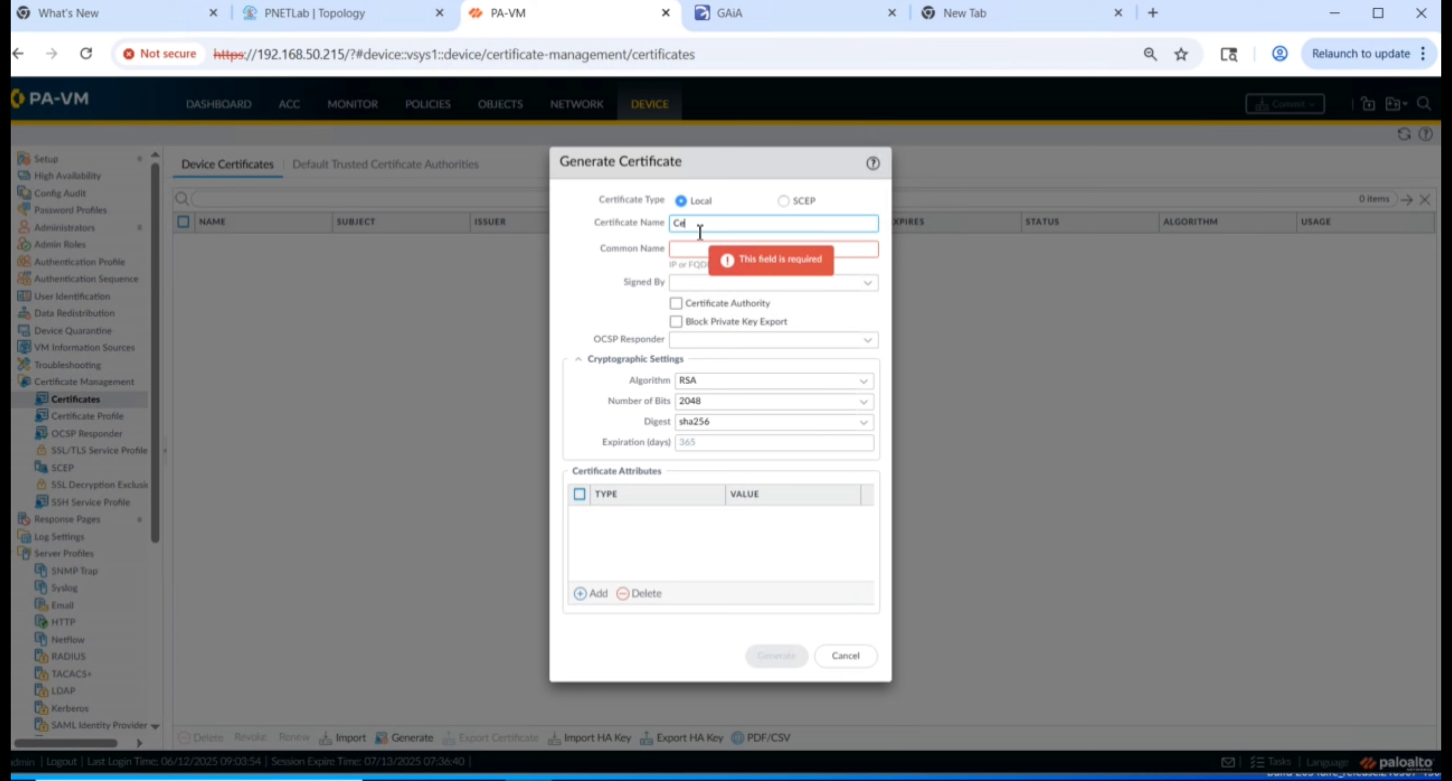
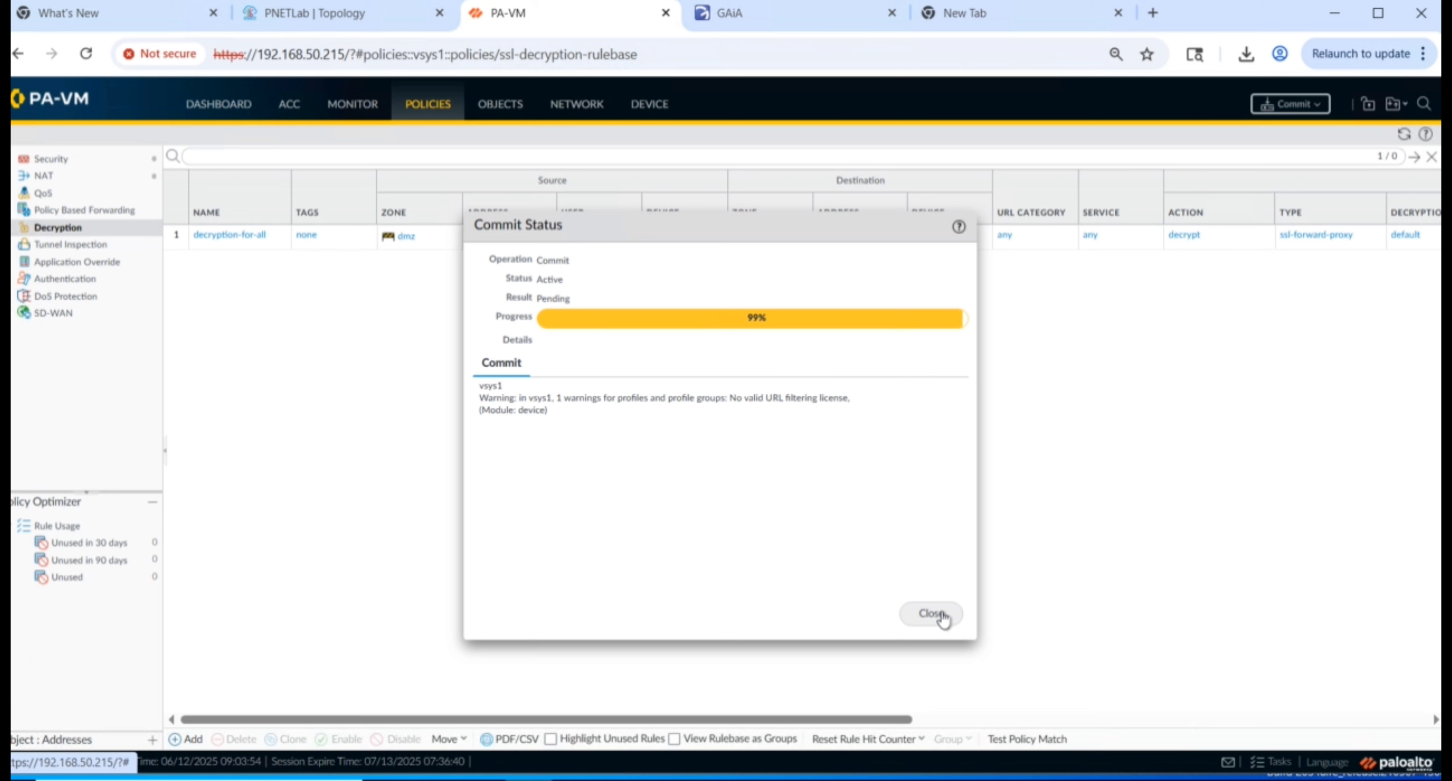
- Close the commit status, return to the PNETLab topology and open the console of the Win node on Switch7 Gi1/0 with ultravnc_wrapper
{"action": "left_click", "coordinate": [932, 614]}
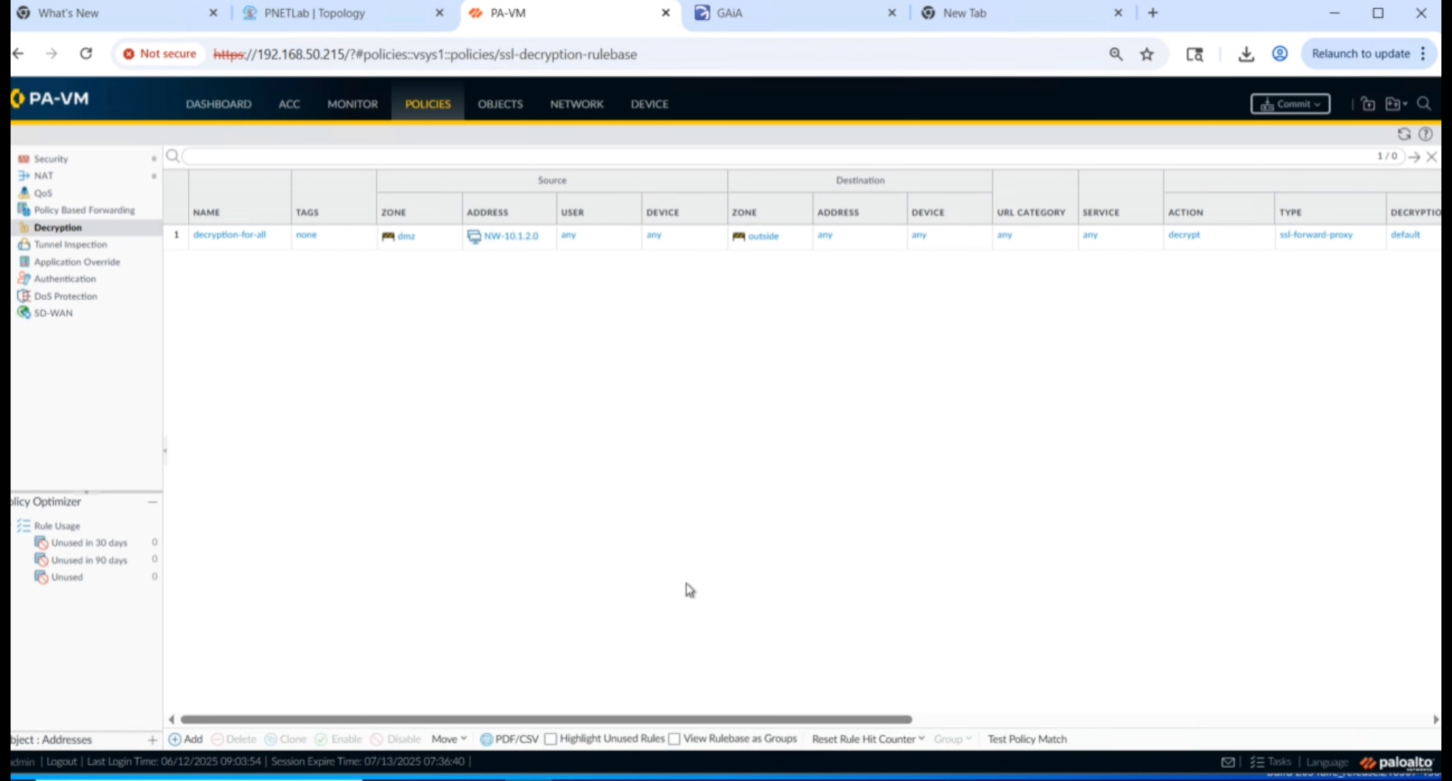
{"action": "left_click", "coordinate": [765, 779]}
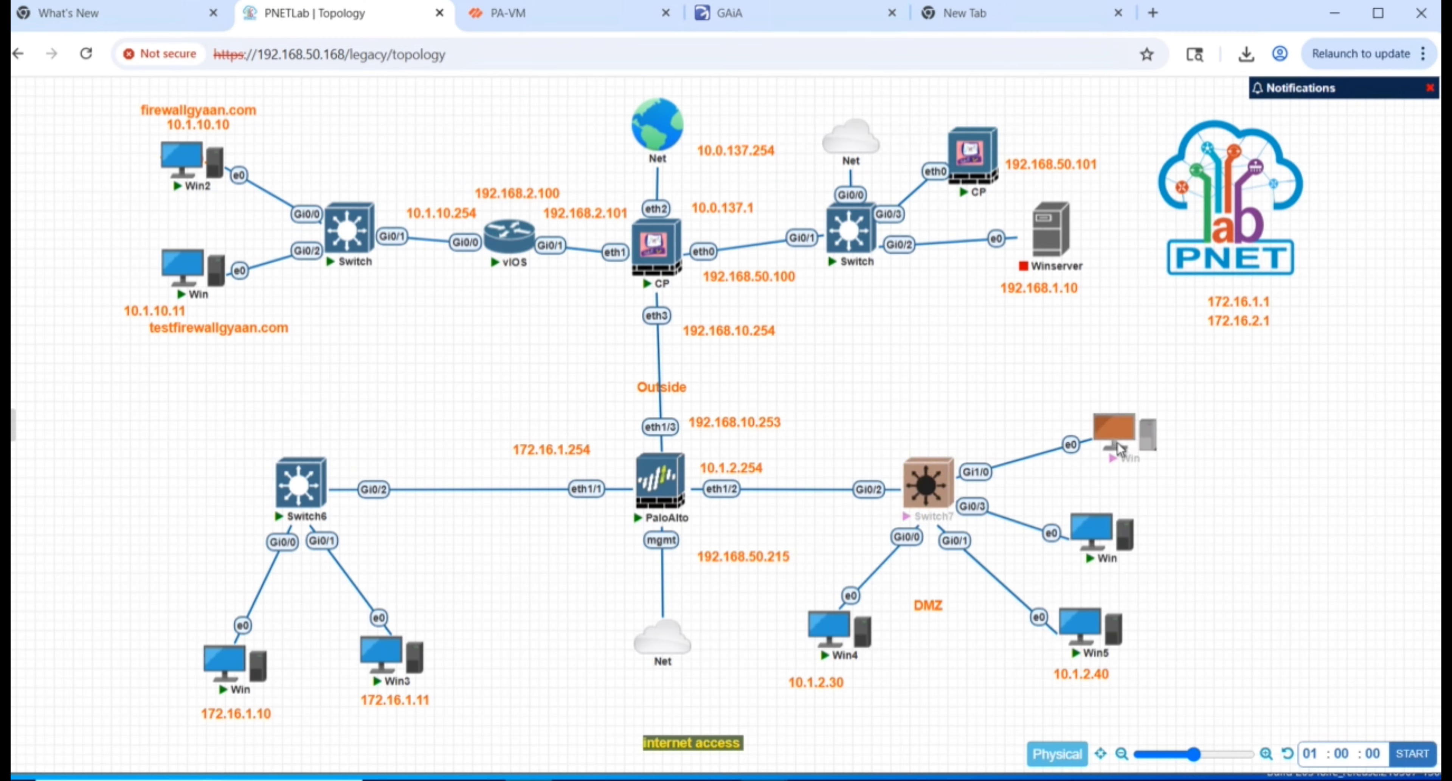
{"action": "left_click", "coordinate": [1119, 449]}
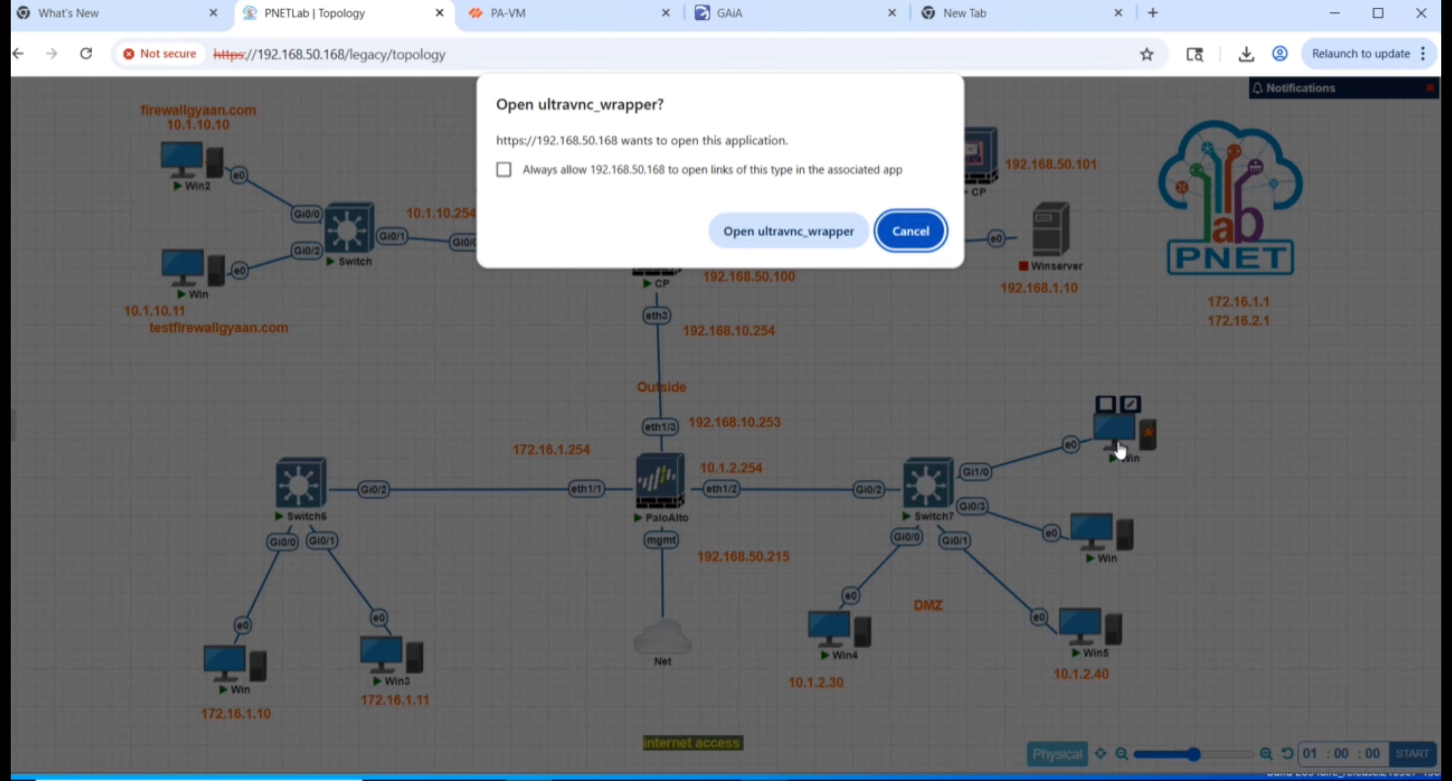
{"action": "left_click", "coordinate": [768, 230]}
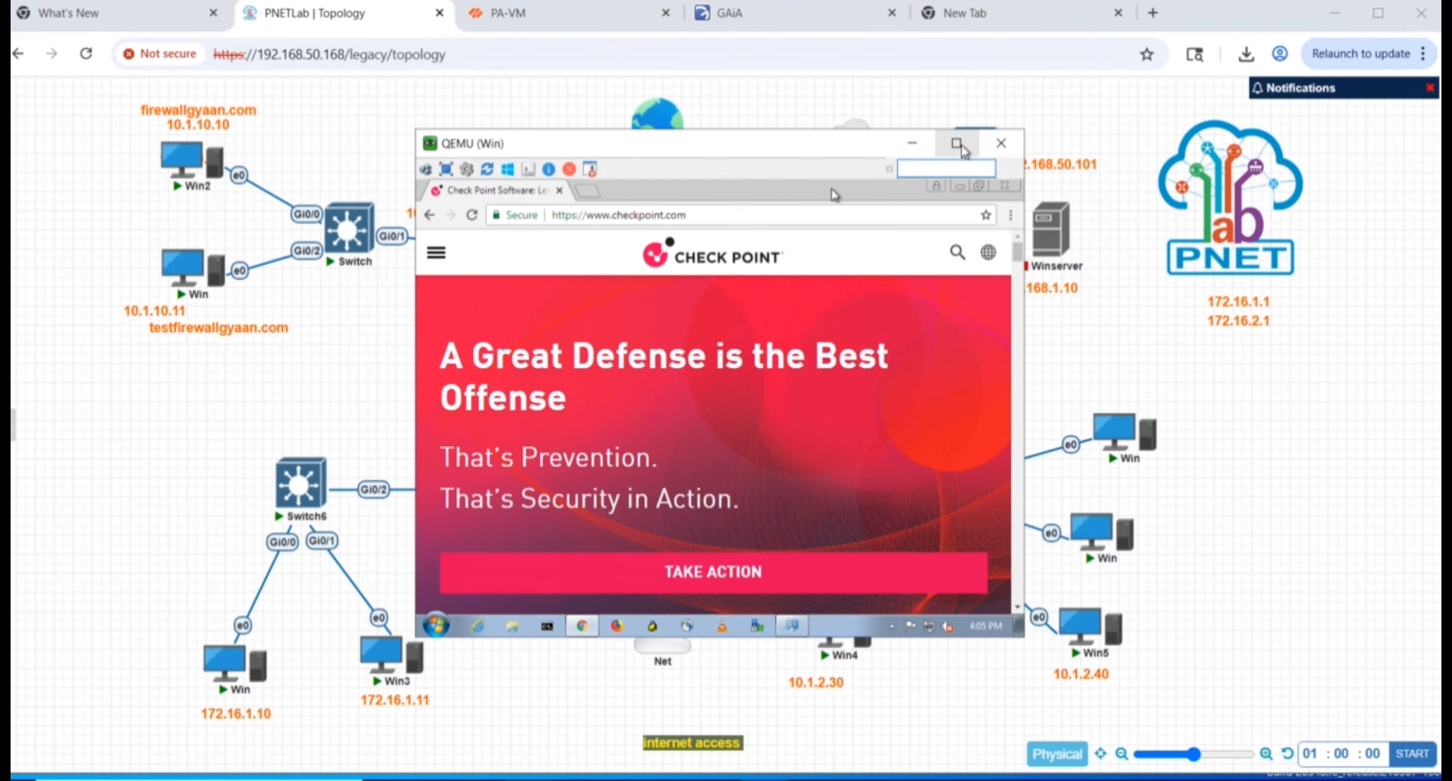
{"action": "left_click", "coordinate": [703, 217]}
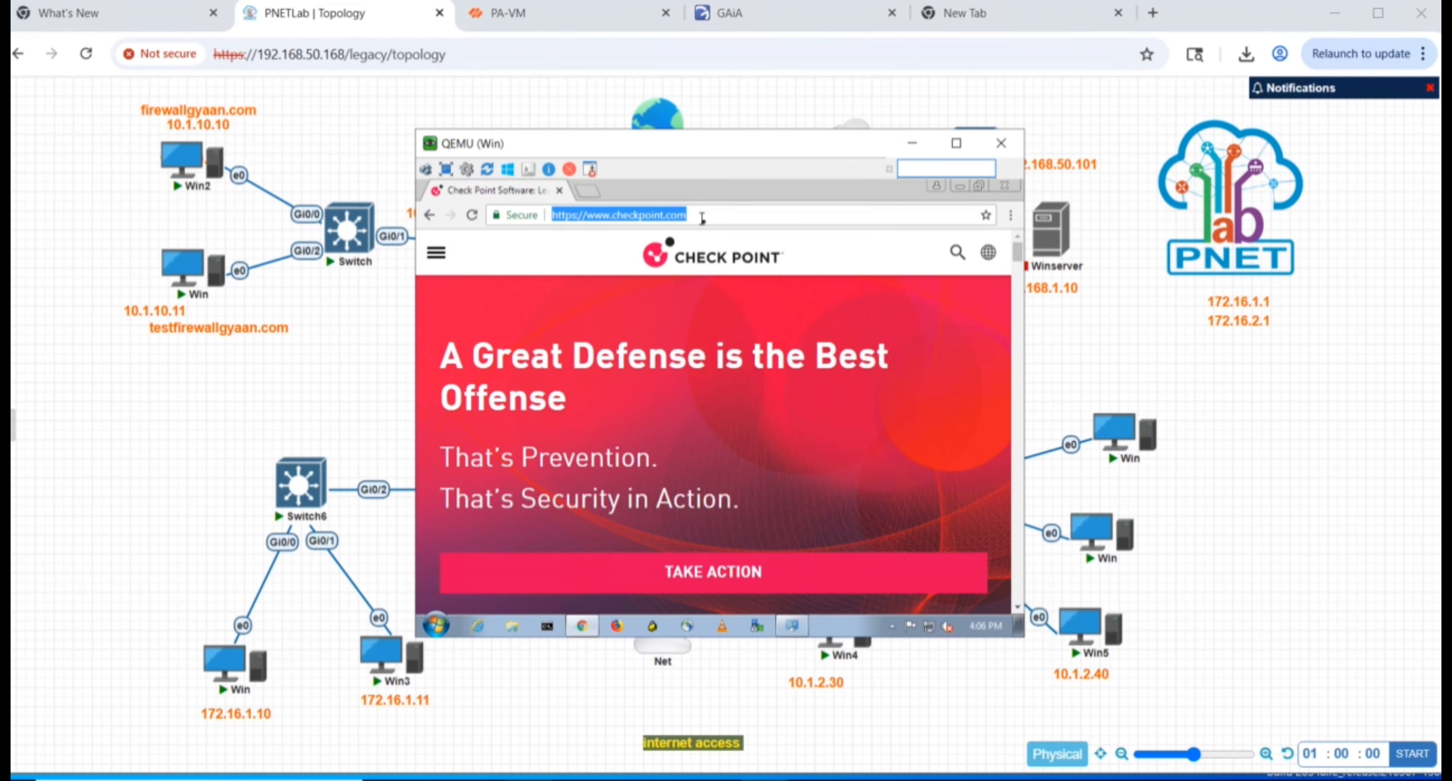
{"action": "key", "text": "Return"}
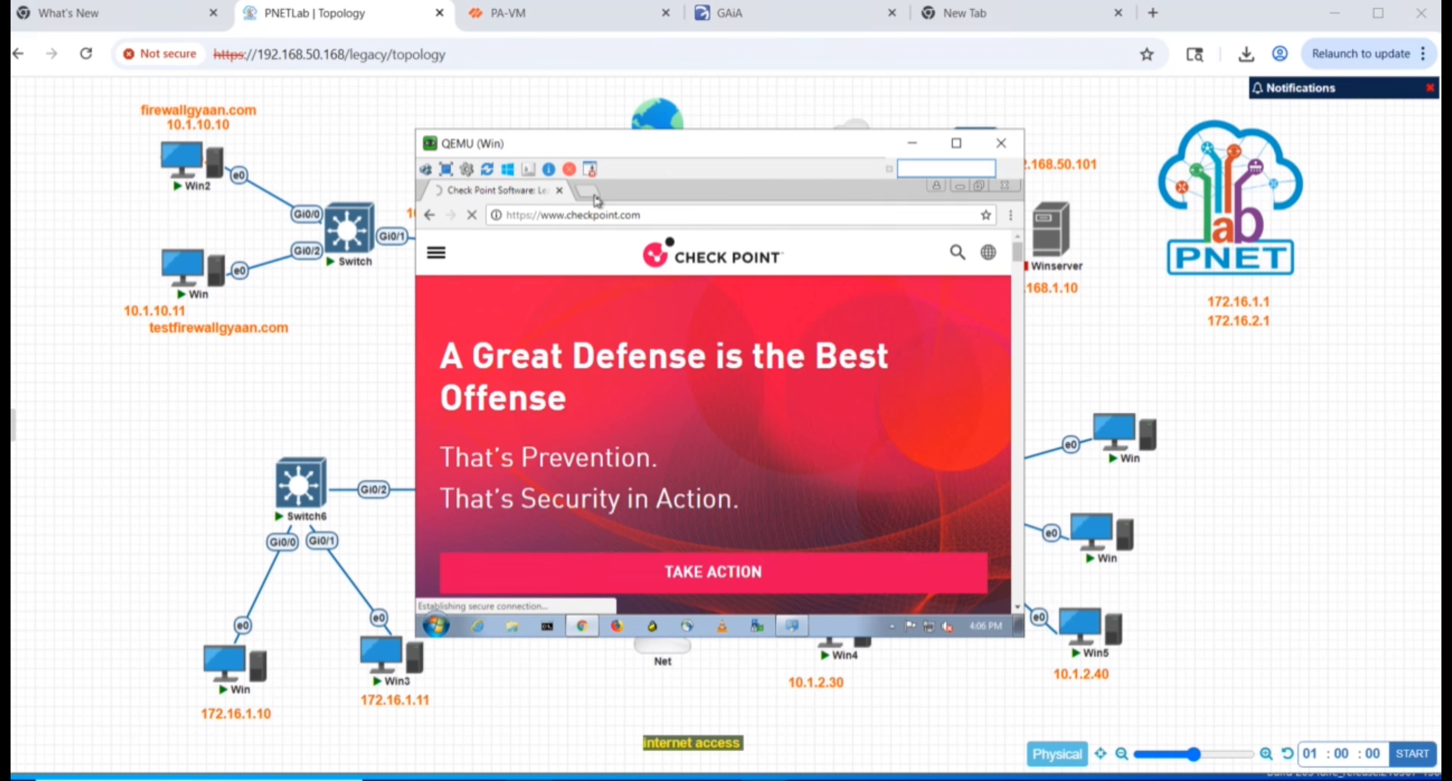
{"action": "left_click", "coordinate": [596, 201]}
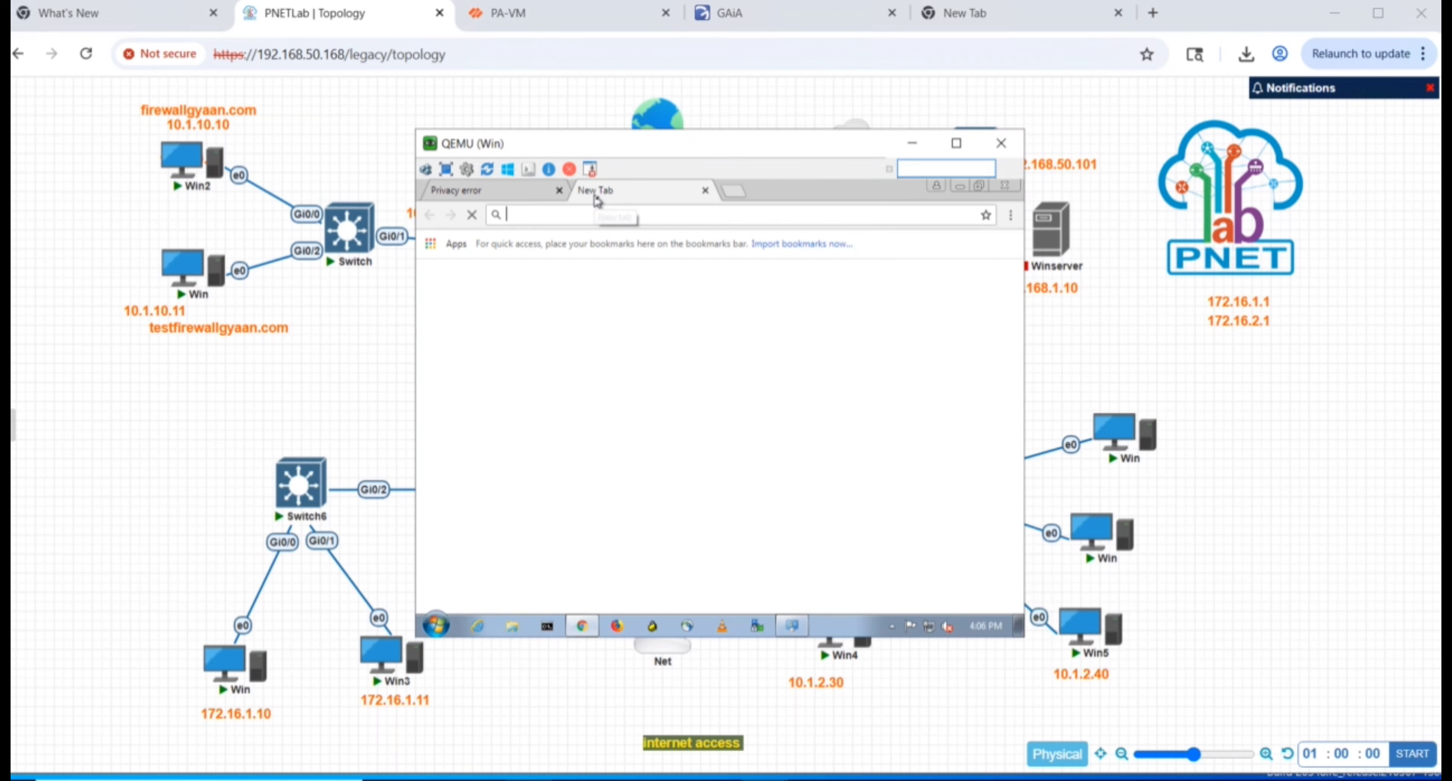
{"action": "left_click", "coordinate": [535, 192]}
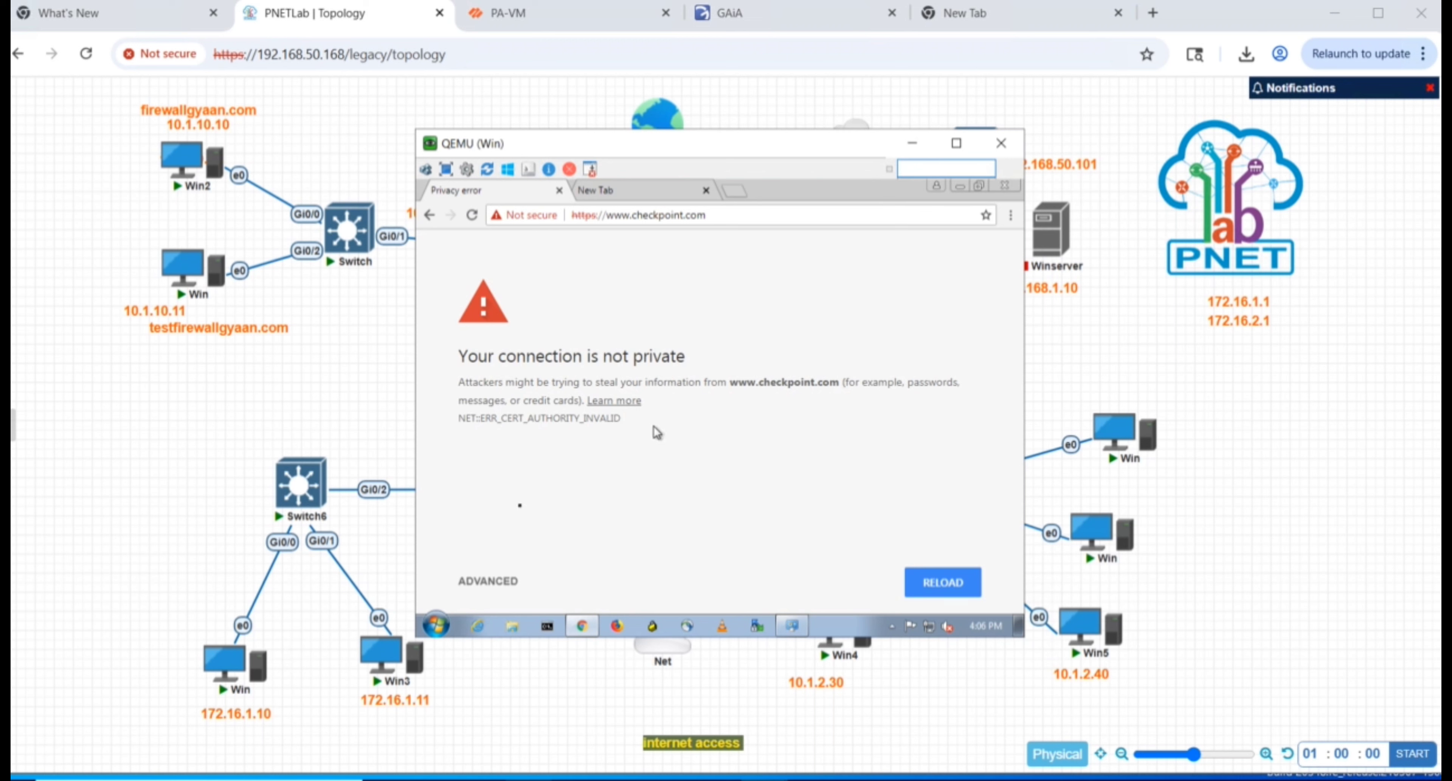
{"action": "left_click", "coordinate": [489, 581]}
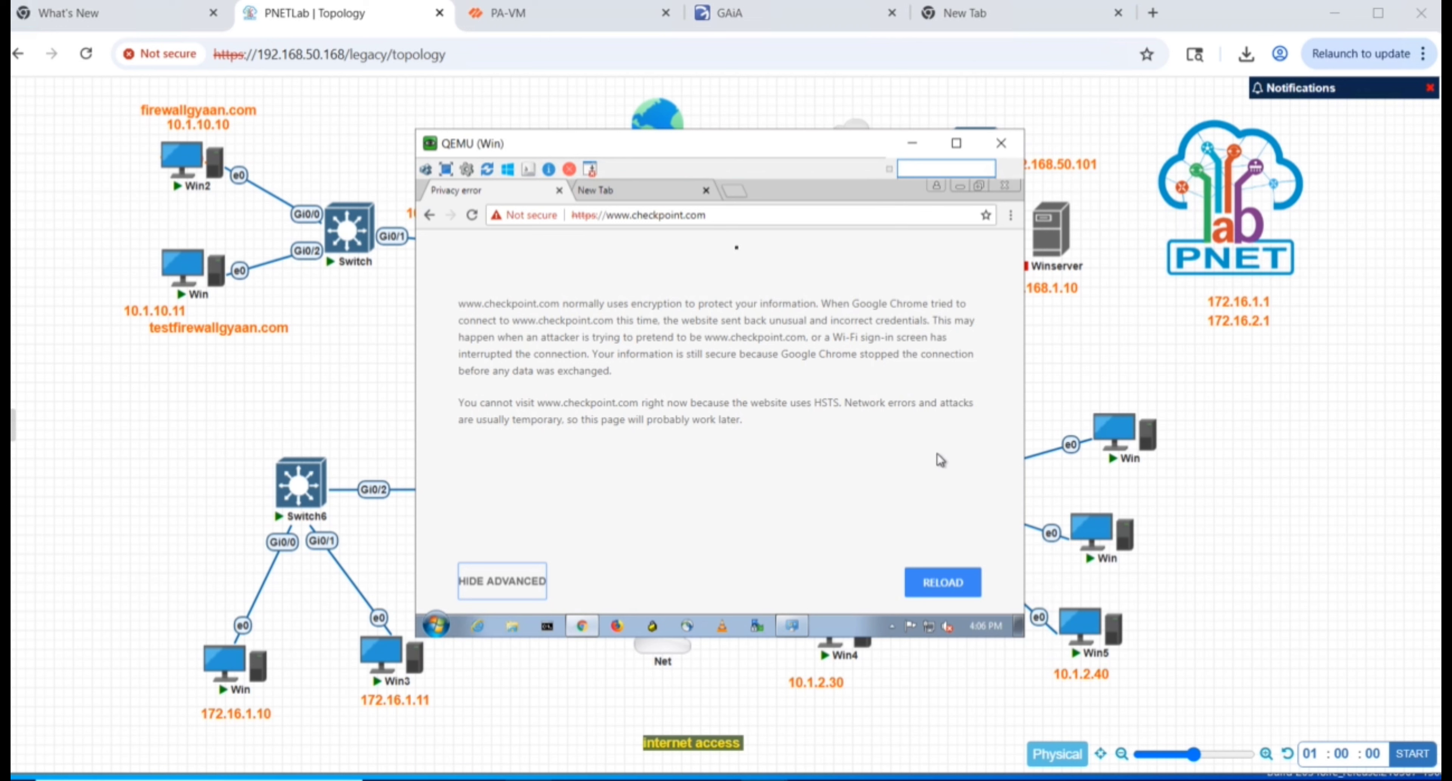
{"action": "left_click", "coordinate": [656, 195]}
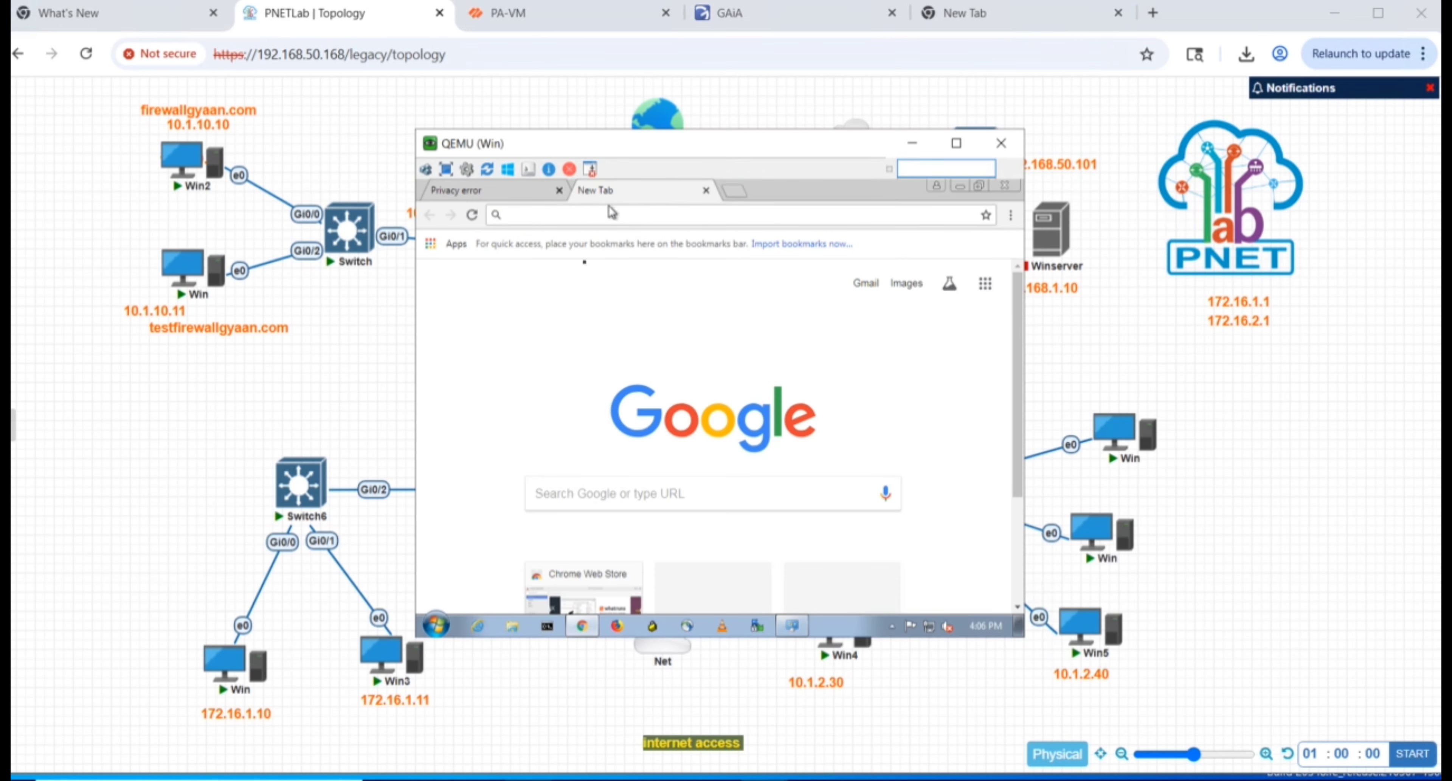
- Search for google in the second browser tab and examine the certificate details behind its privacy error
{"action": "type", "text": "goo"}
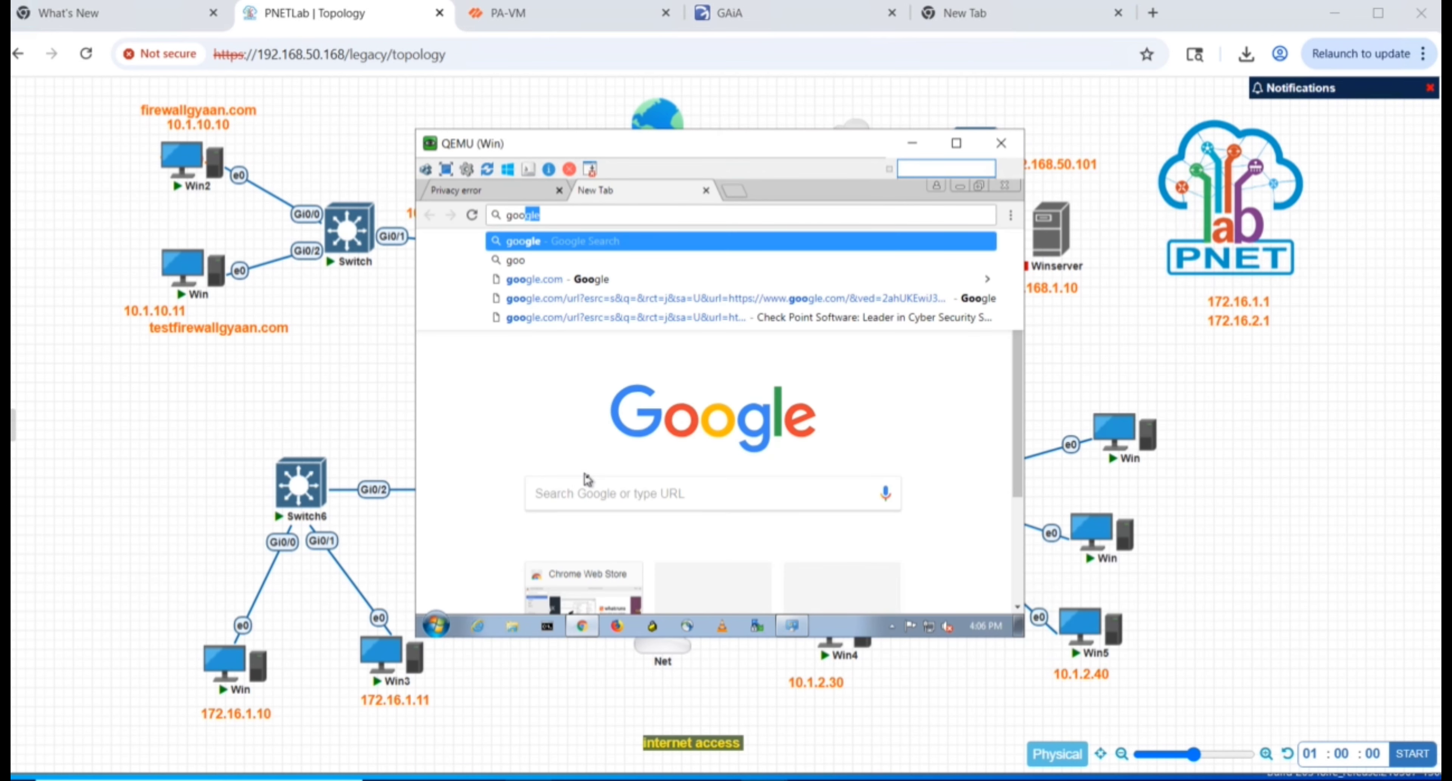
{"action": "key", "text": "Return"}
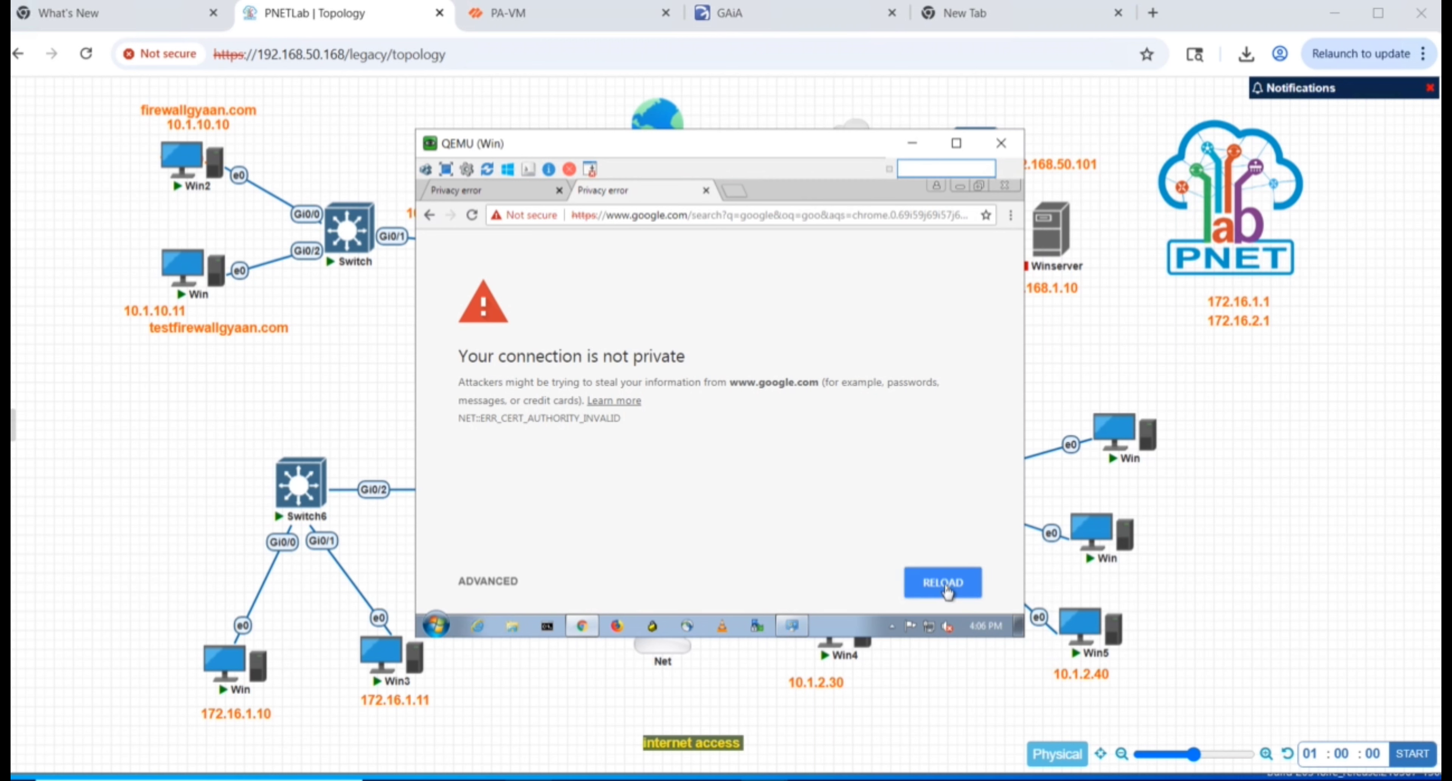
{"action": "left_click", "coordinate": [488, 581]}
{"action": "left_click", "coordinate": [545, 221]}
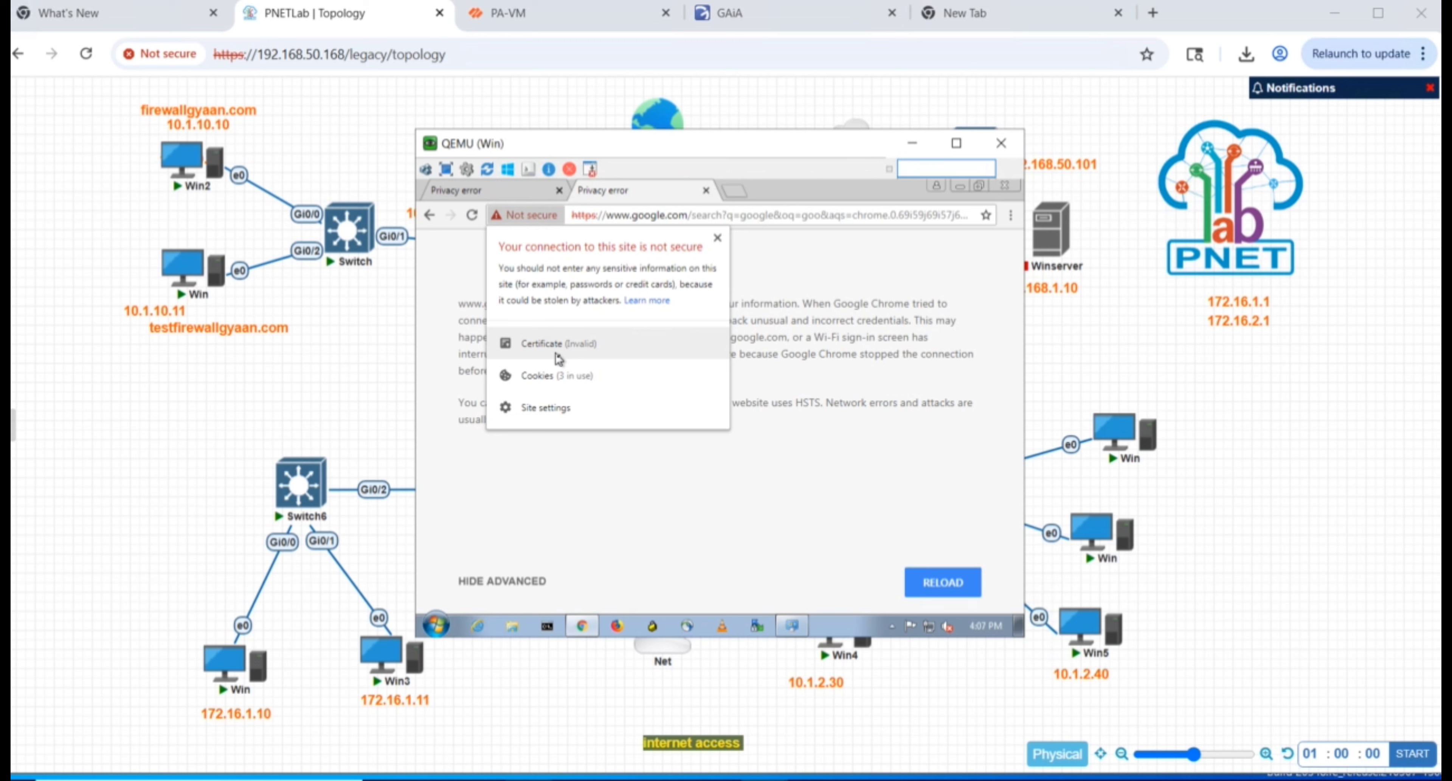
{"action": "left_click", "coordinate": [563, 343]}
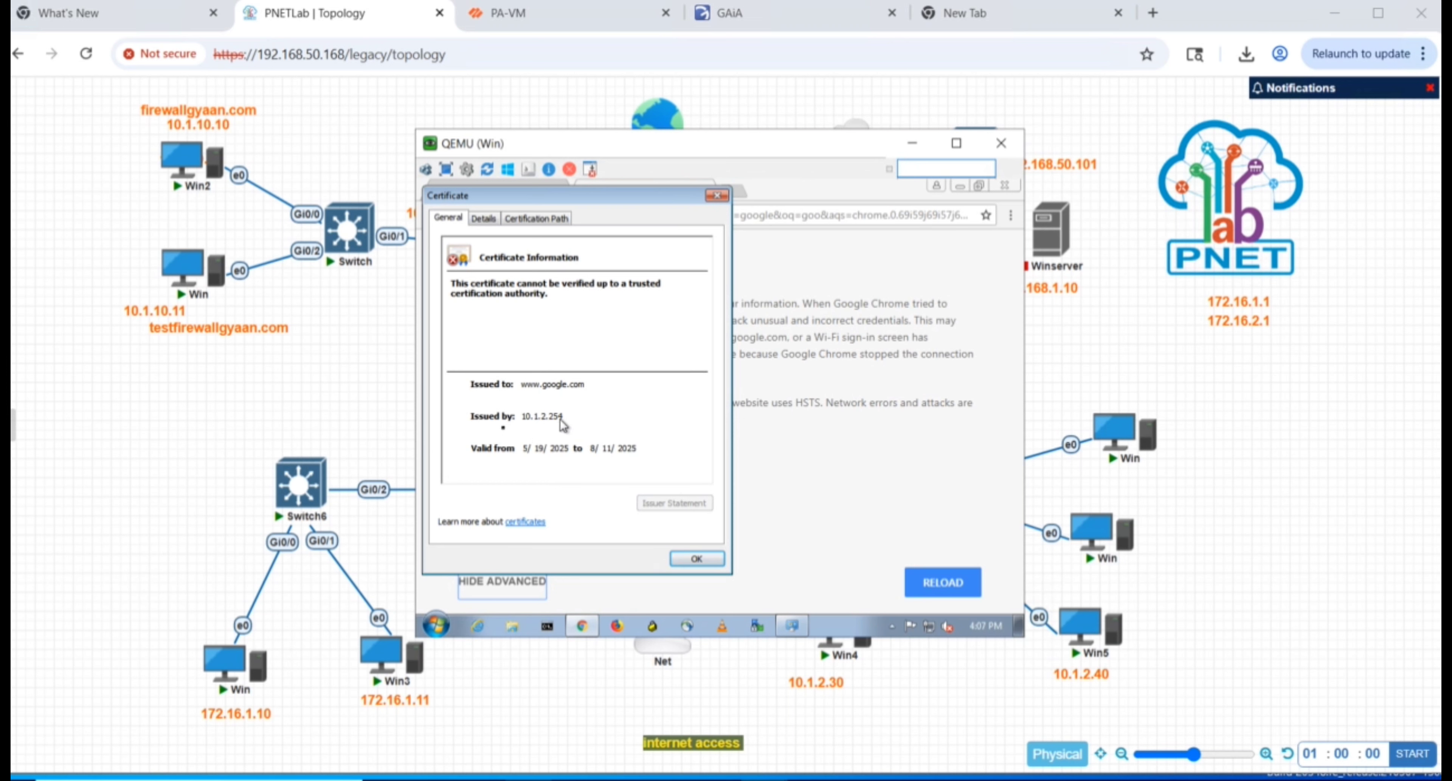
{"action": "left_click", "coordinate": [685, 560]}
{"action": "left_click", "coordinate": [735, 192]}
{"action": "type", "text": "h"}
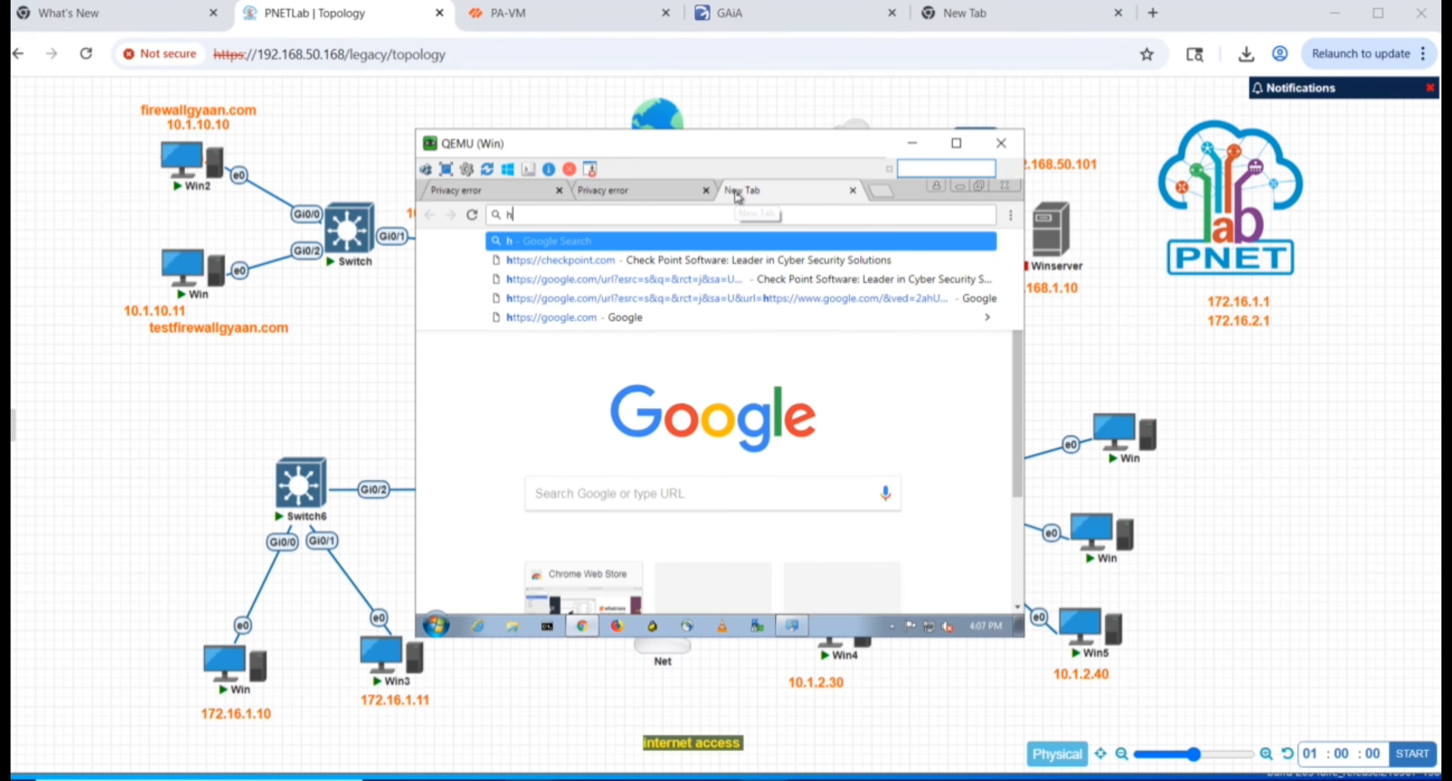
{"action": "type", "text": "ttps://"}
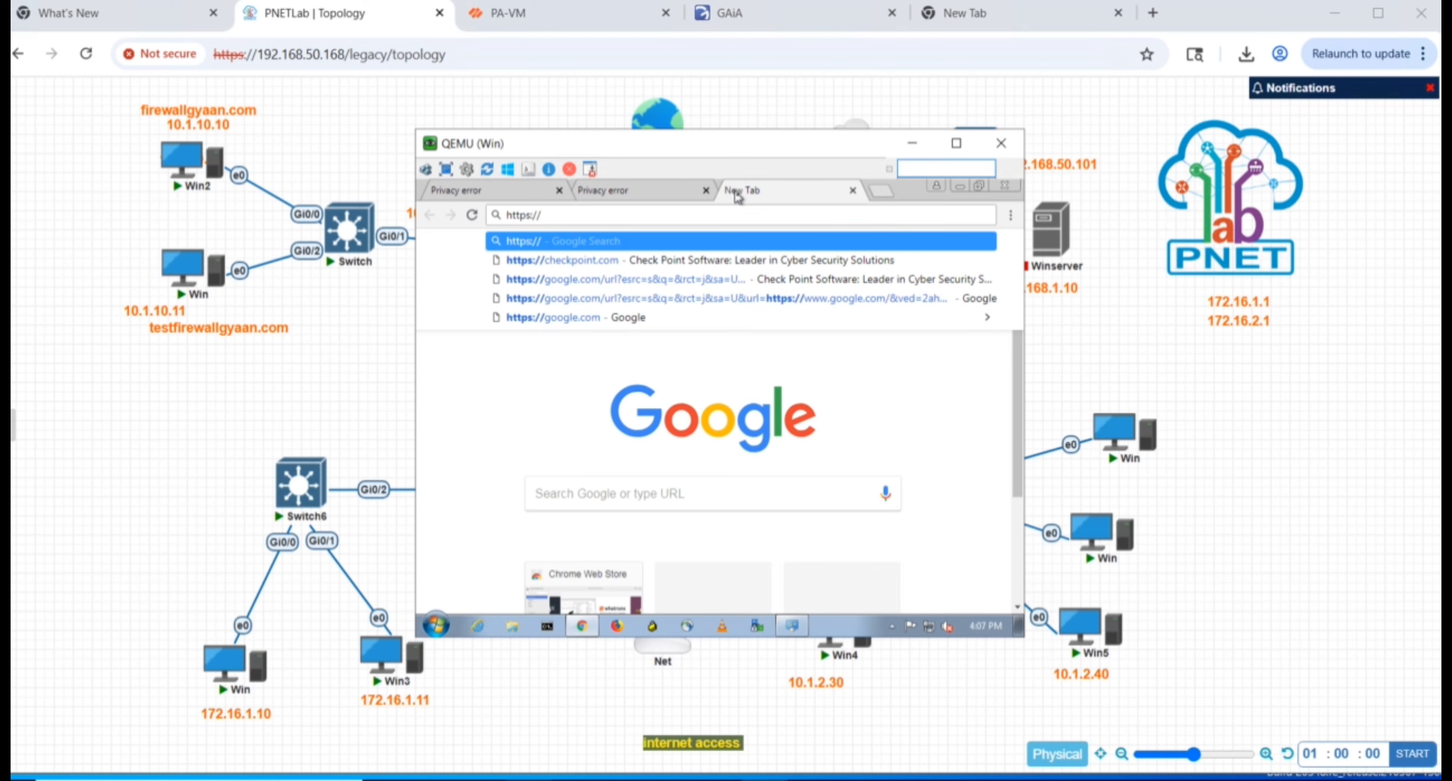
{"action": "type", "text": "10."}
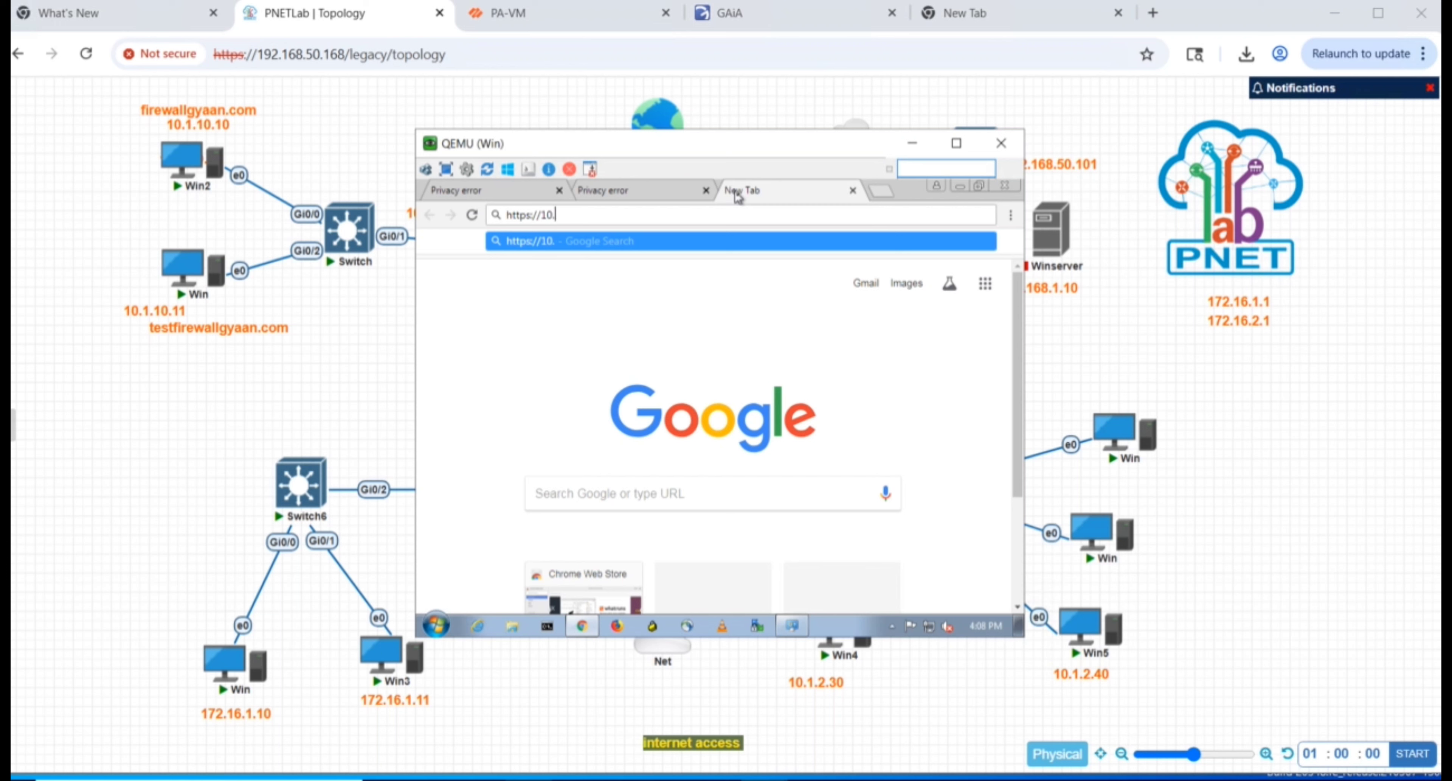
{"action": "type", "text": "1.2.254"}
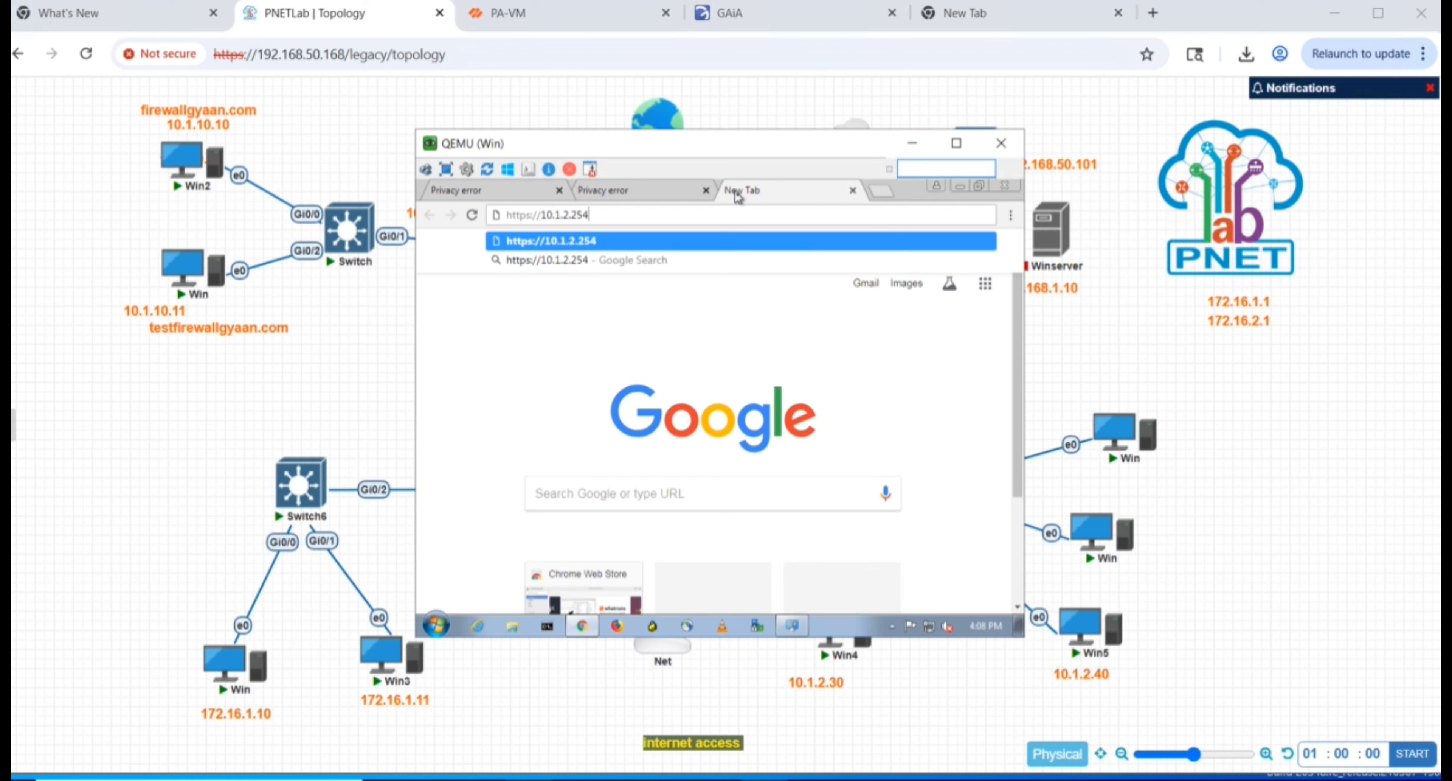
{"action": "key", "text": "Return"}
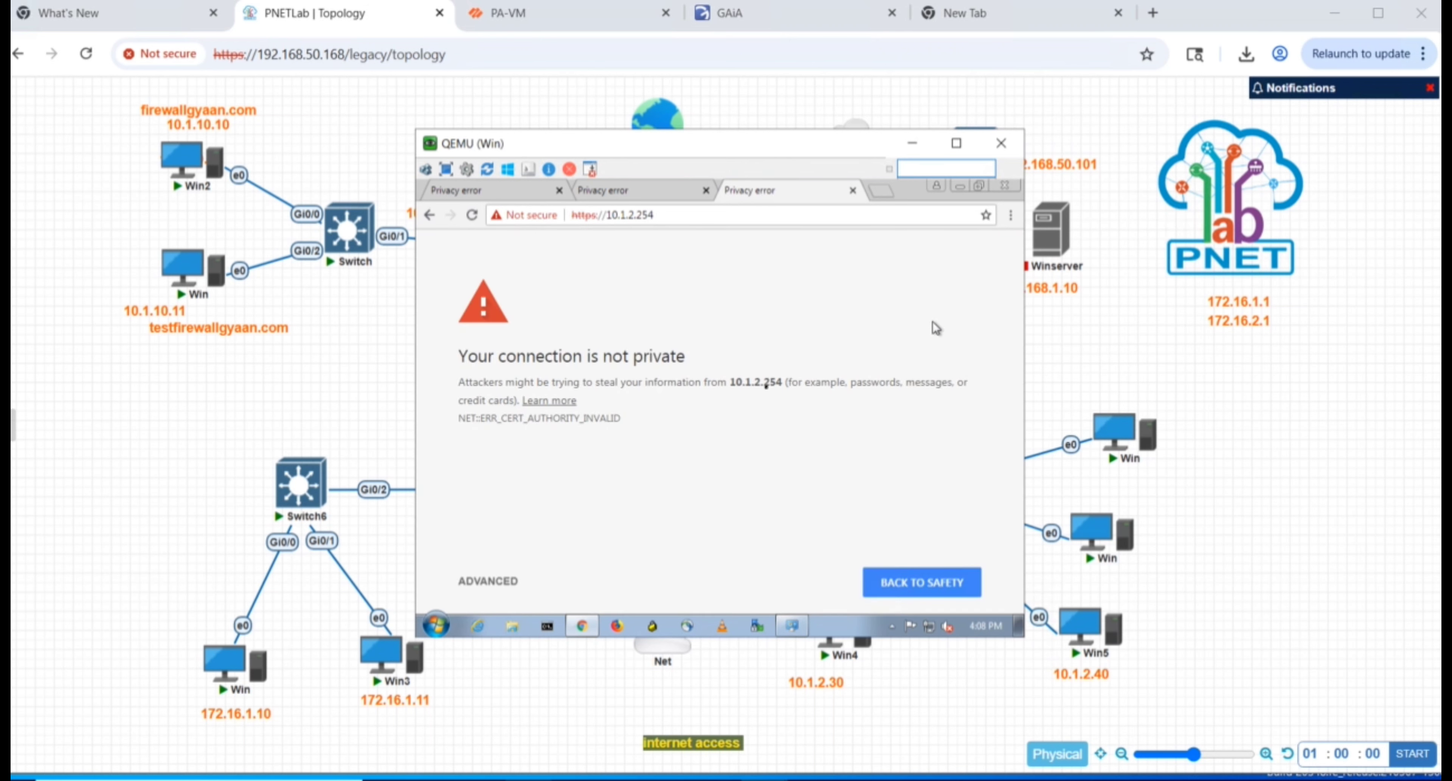
{"action": "left_click", "coordinate": [565, 415]}
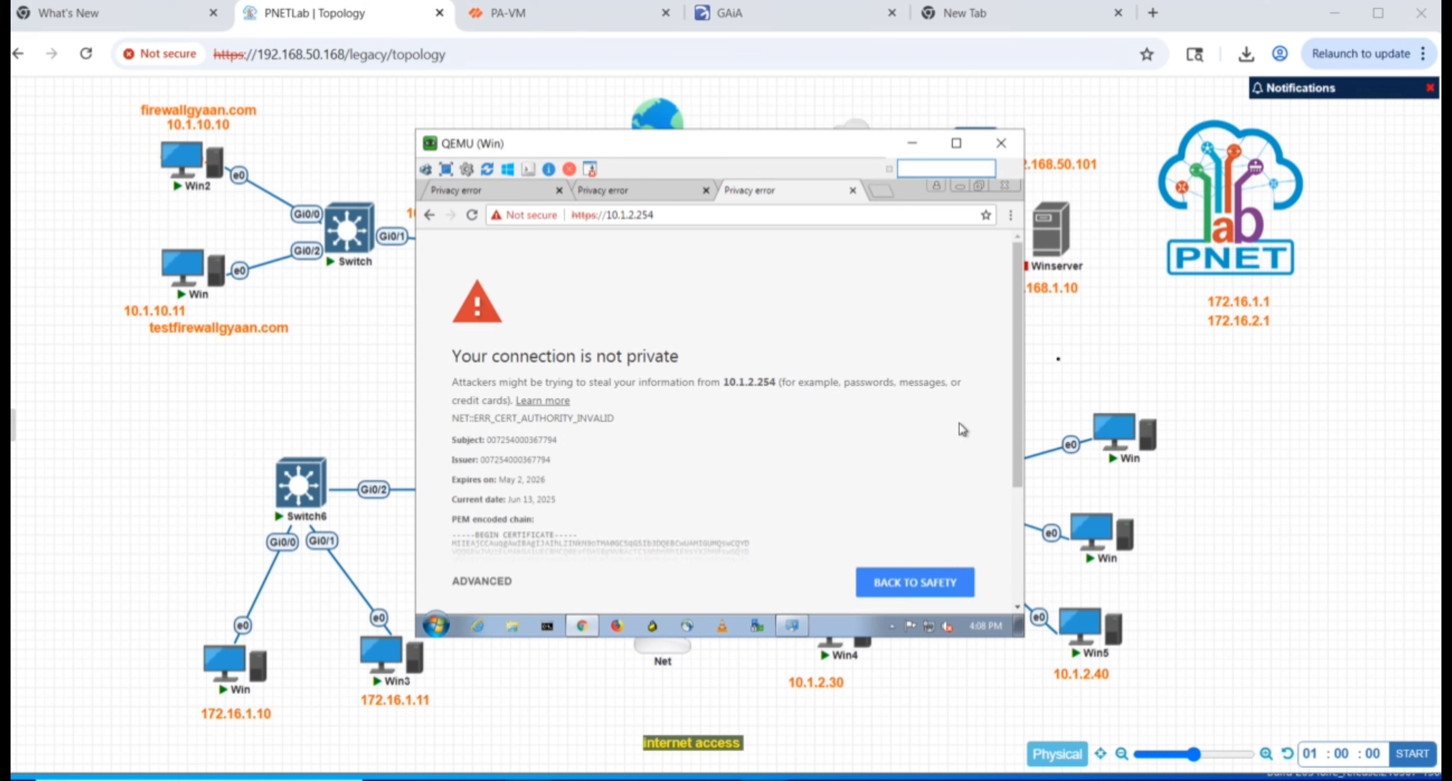
{"action": "left_click_drag", "start_coordinate": [1022, 389], "coordinate": [1018, 517]}
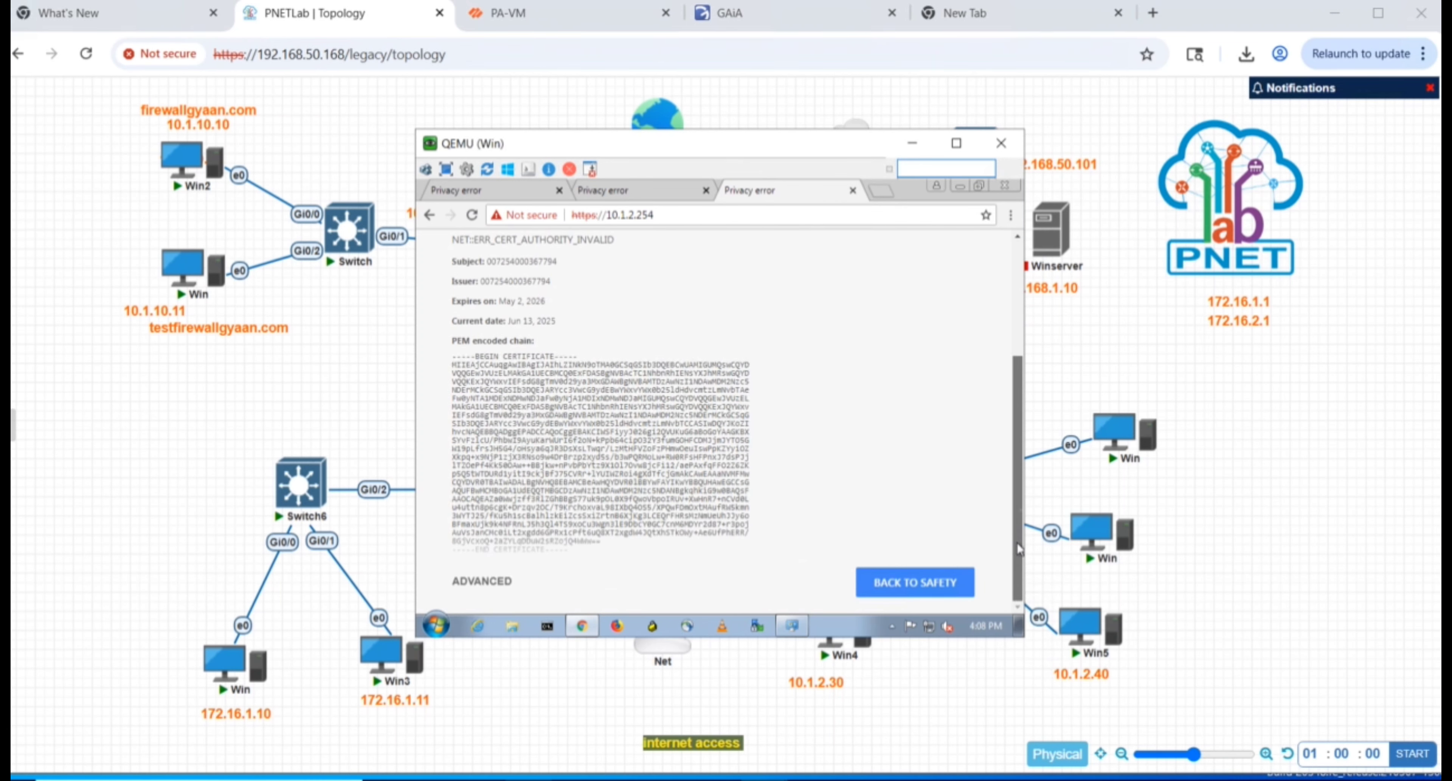
{"action": "left_click", "coordinate": [505, 586]}
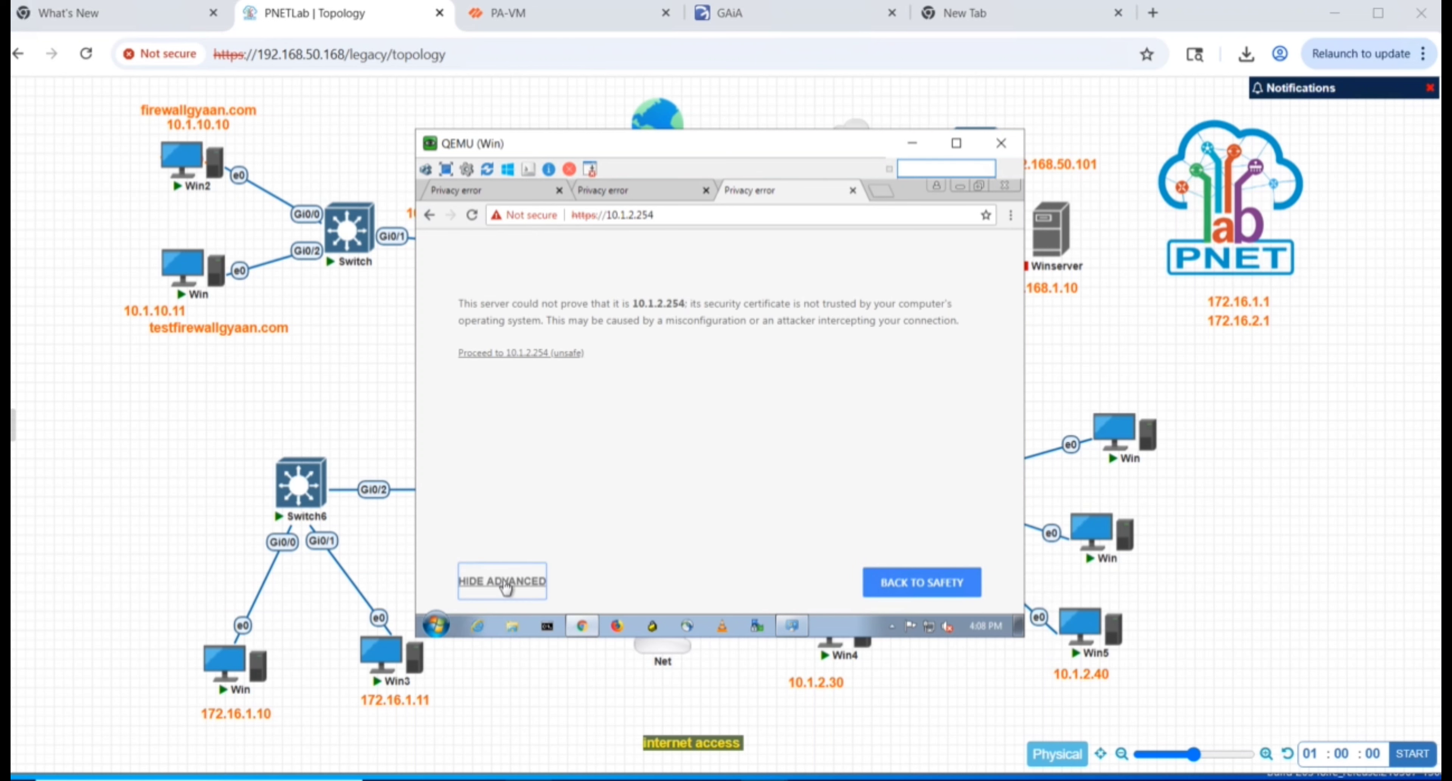
{"action": "left_click", "coordinate": [543, 354]}
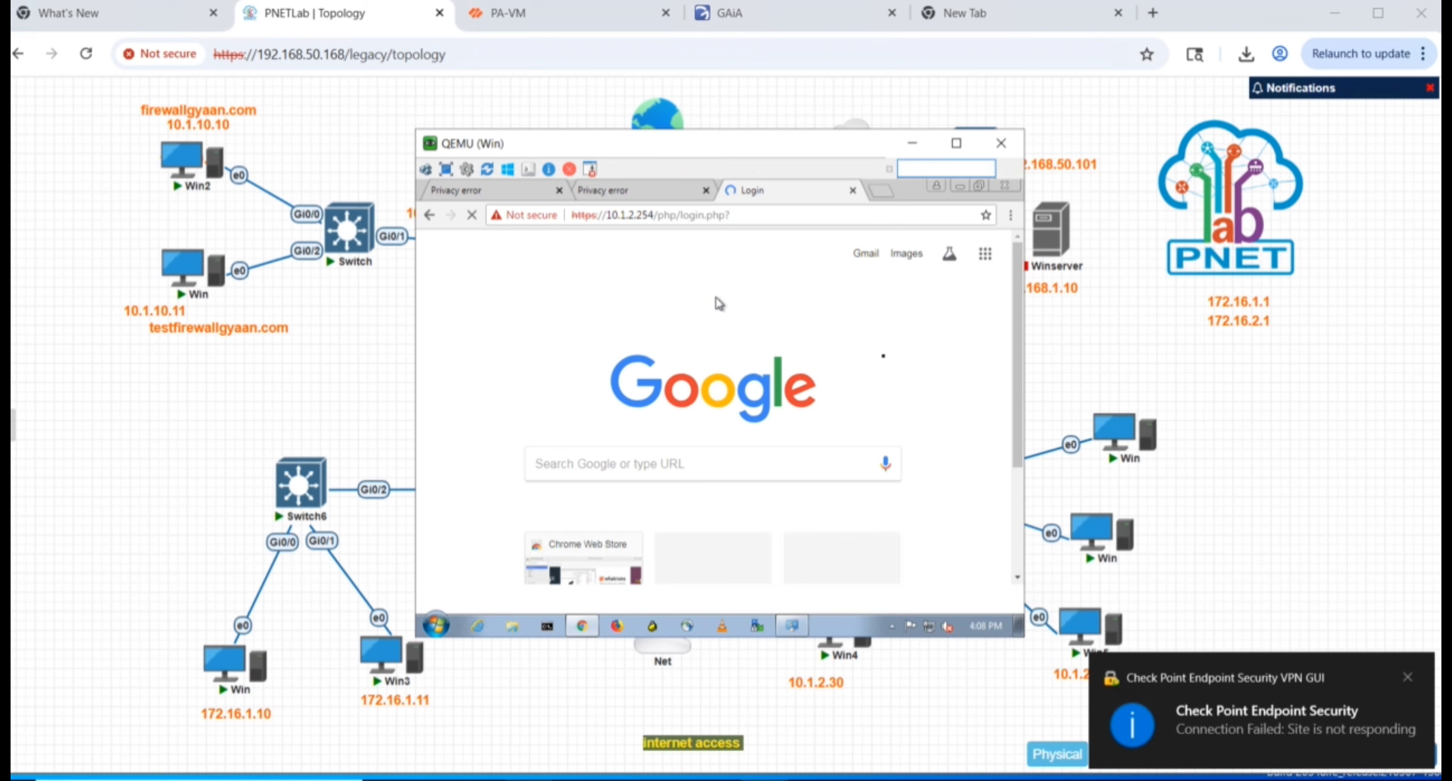
{"action": "left_click", "coordinate": [1409, 678]}
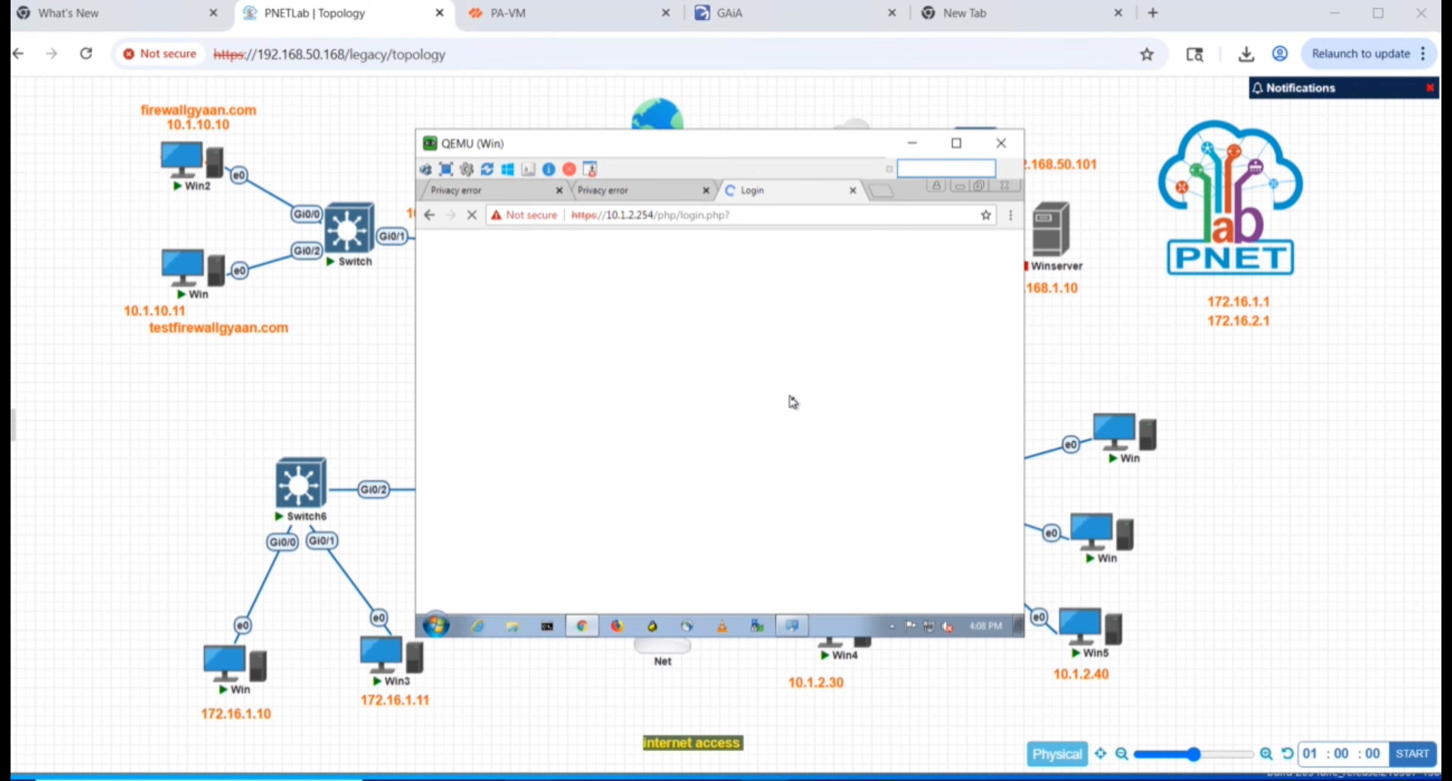
- Log in to the firewall as admin with the account password, dismiss the telemetry sharing notice and postpone telemetry data collection
{"action": "type", "text": "admin"}
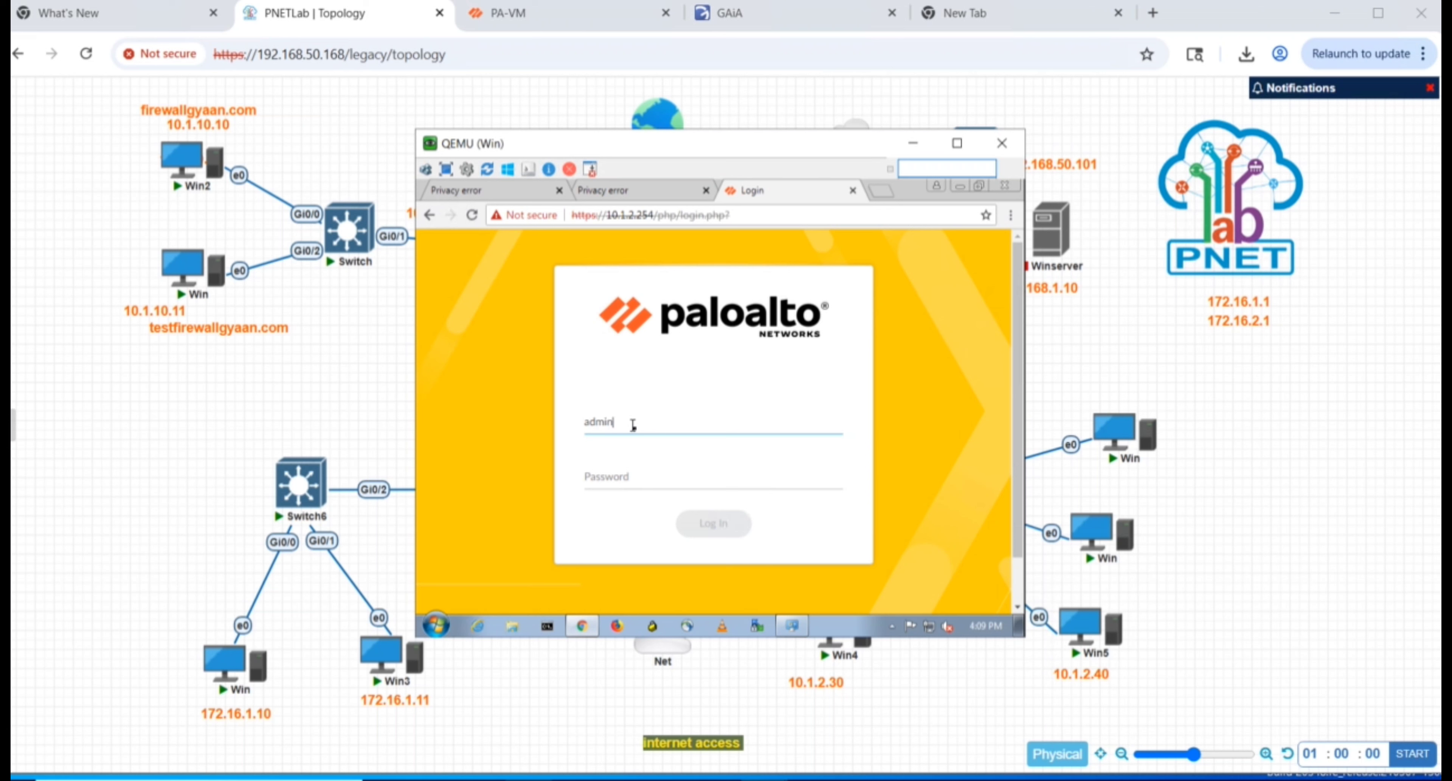
{"action": "key", "text": "Tab"}
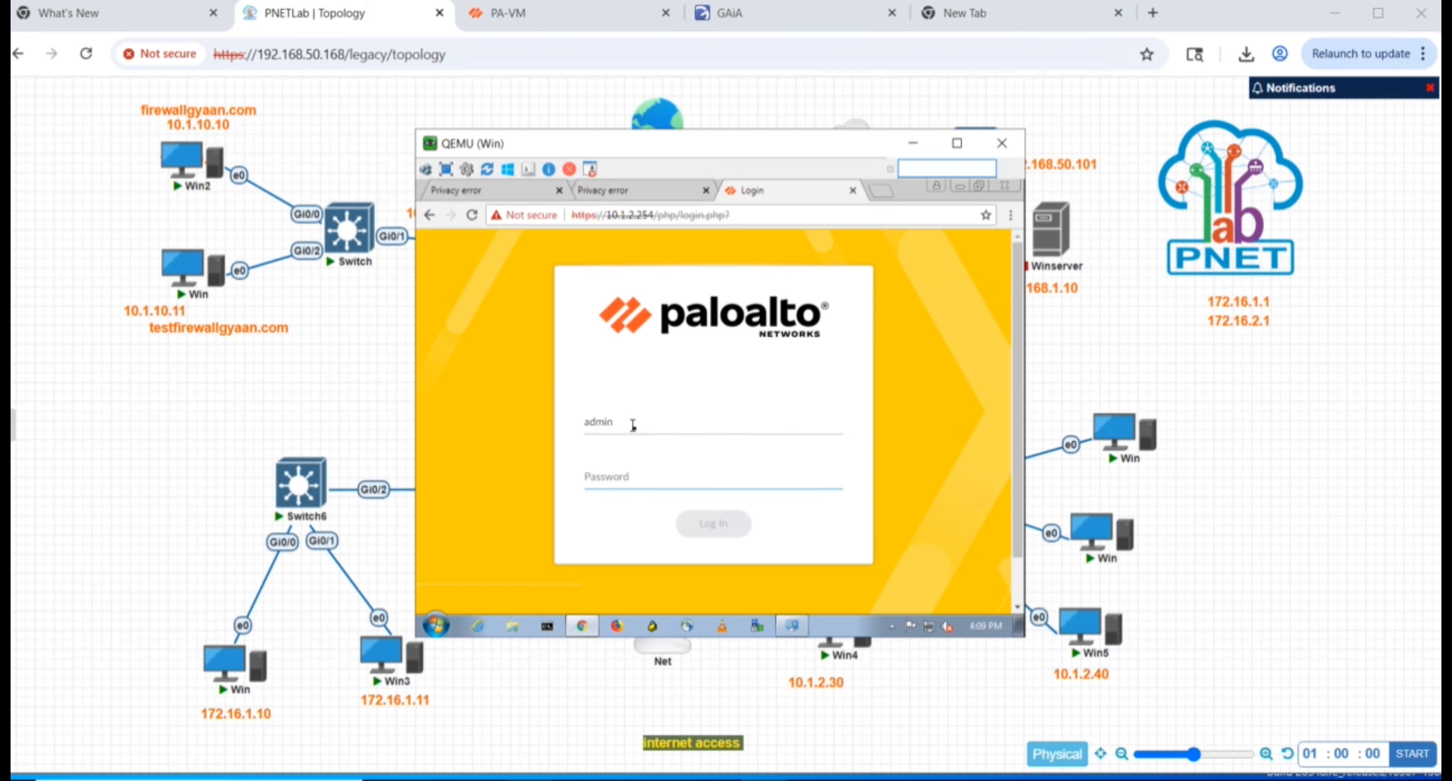
{"action": "type", "text": "ad"}
{"action": "type", "text": "••••••"}
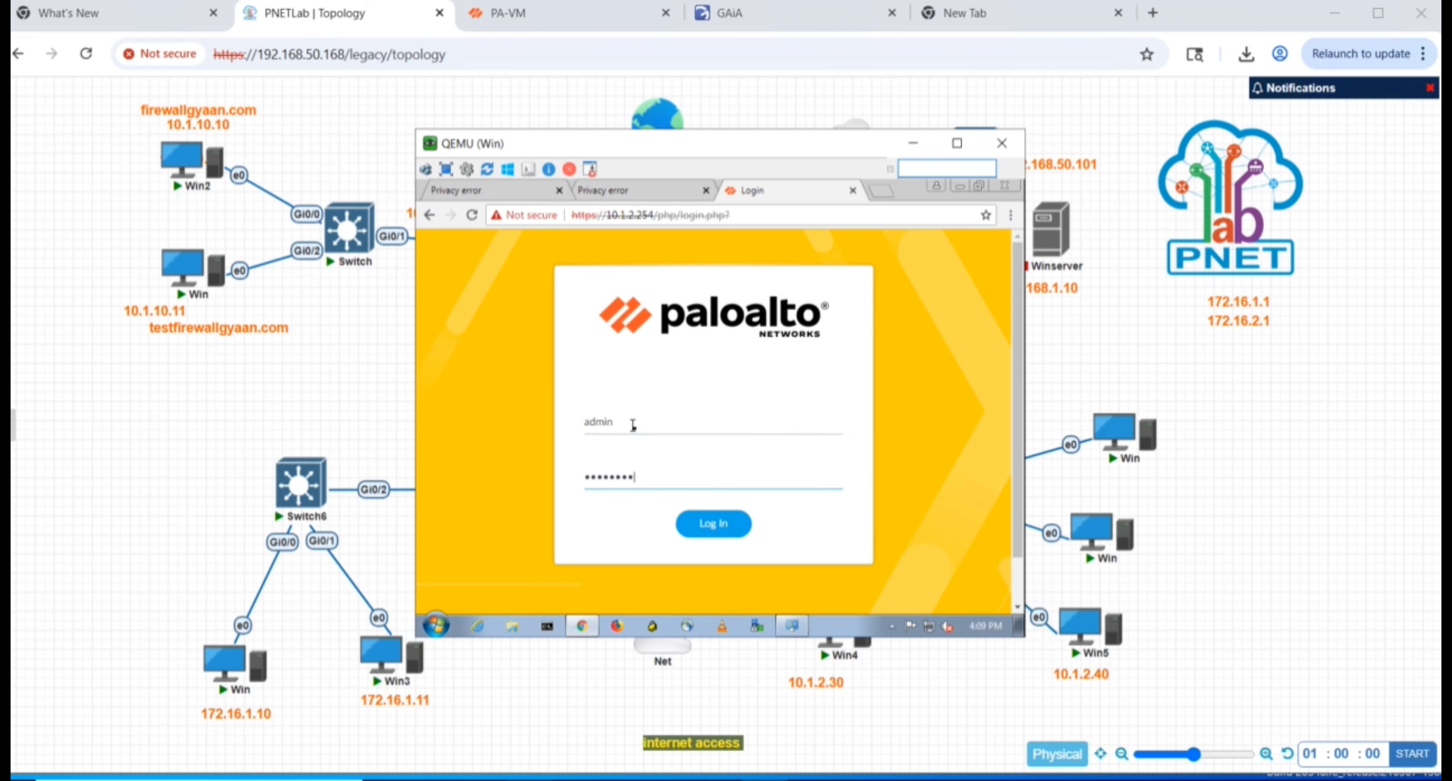
{"action": "left_click", "coordinate": [712, 530]}
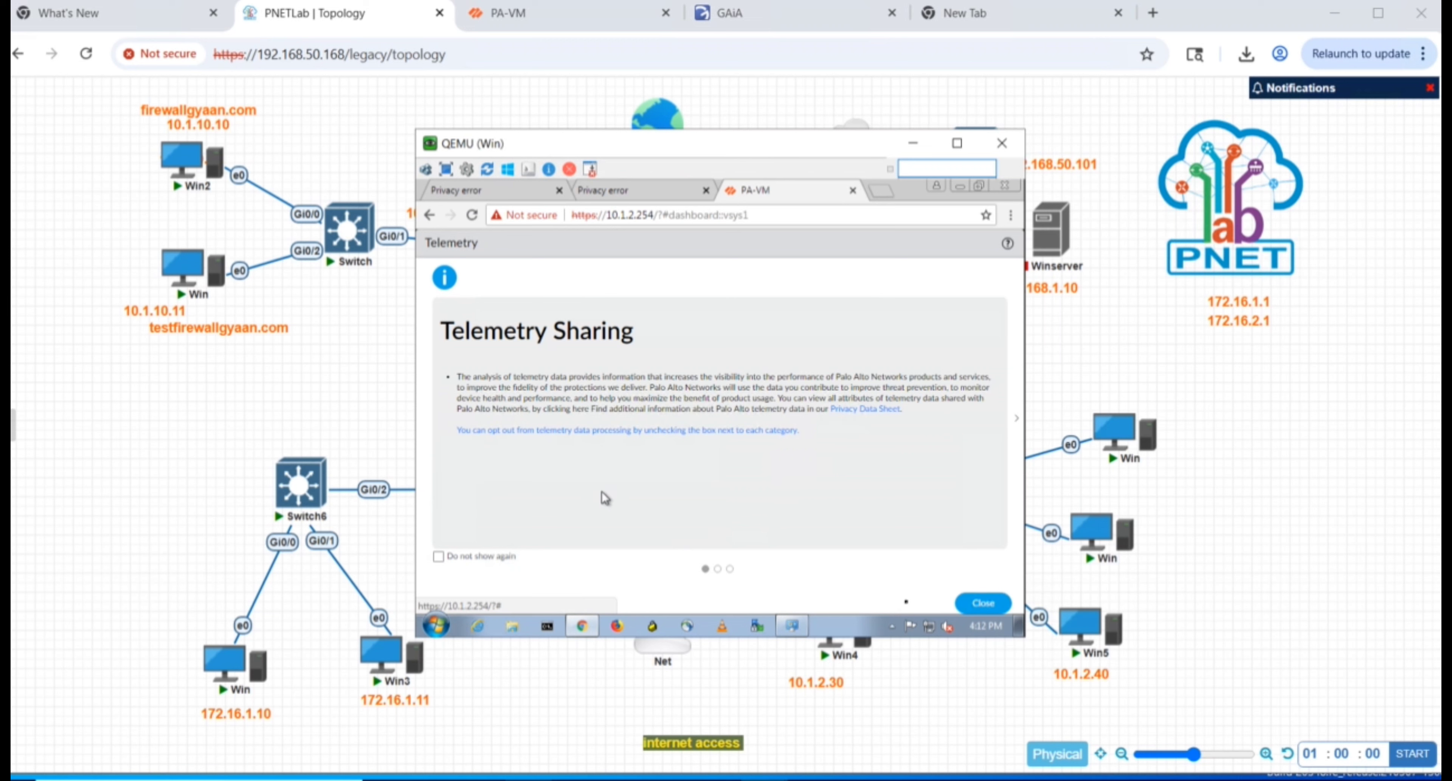
{"action": "left_click", "coordinate": [984, 602]}
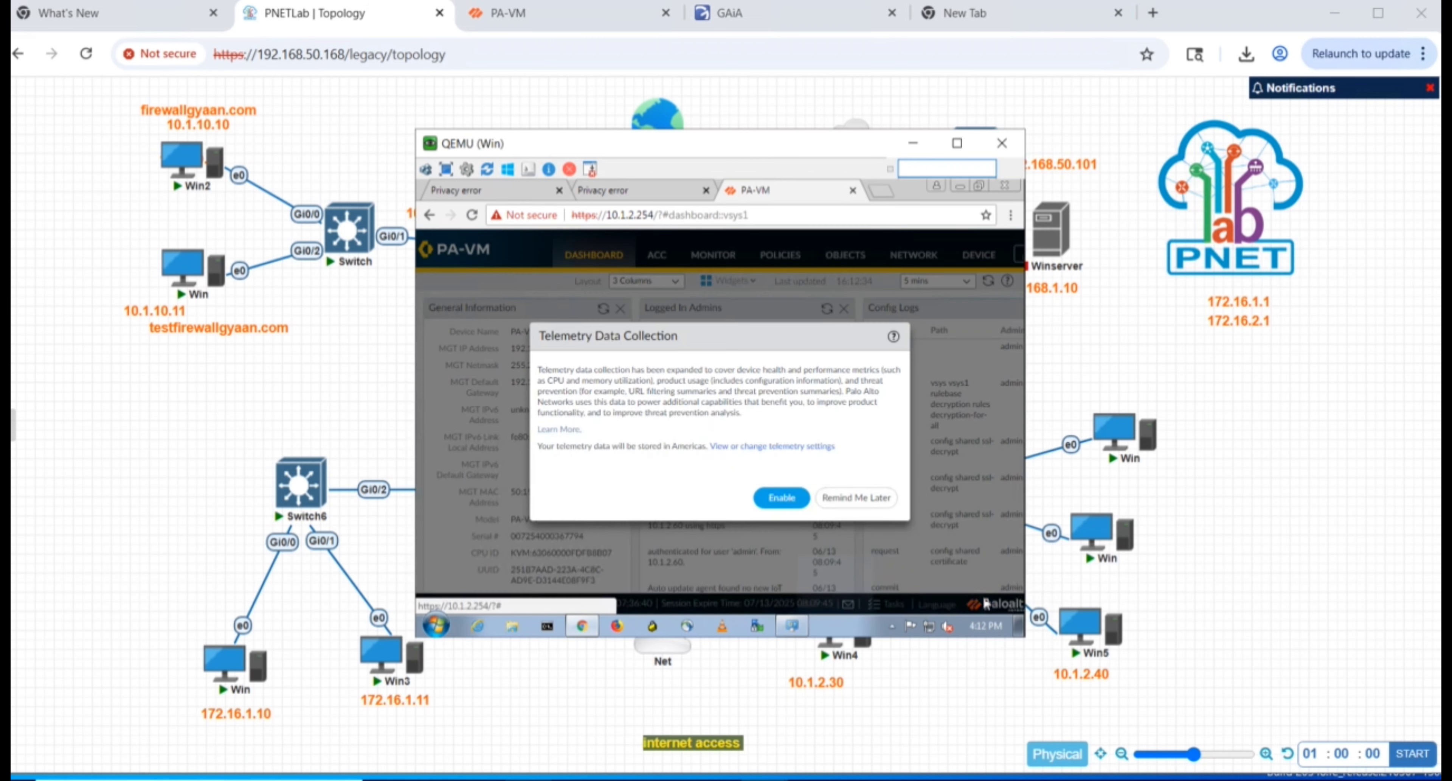
{"action": "left_click", "coordinate": [844, 499]}
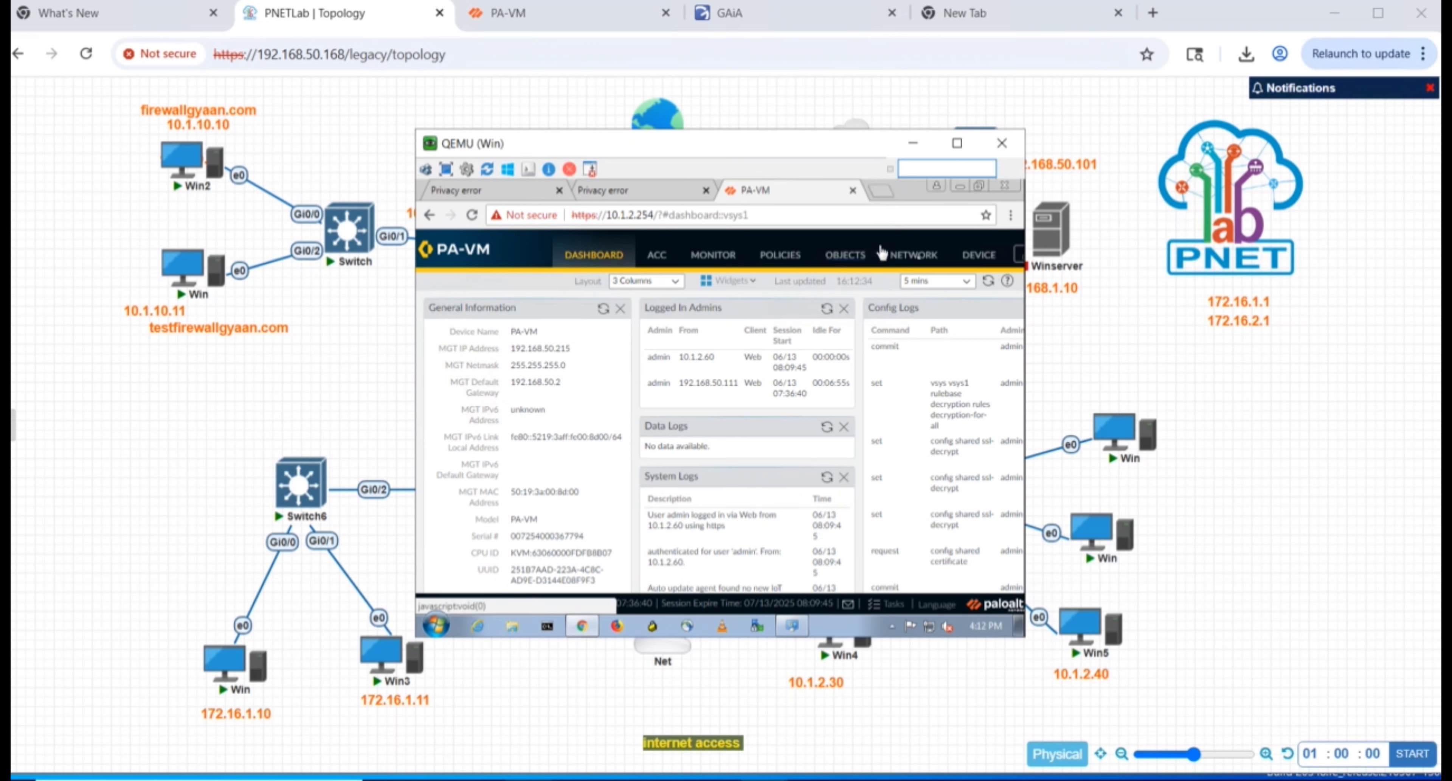
- Export the Cert-PA device certificate as a Base64 Encoded Certificate (PEM) without its private key
{"action": "left_click", "coordinate": [978, 255]}
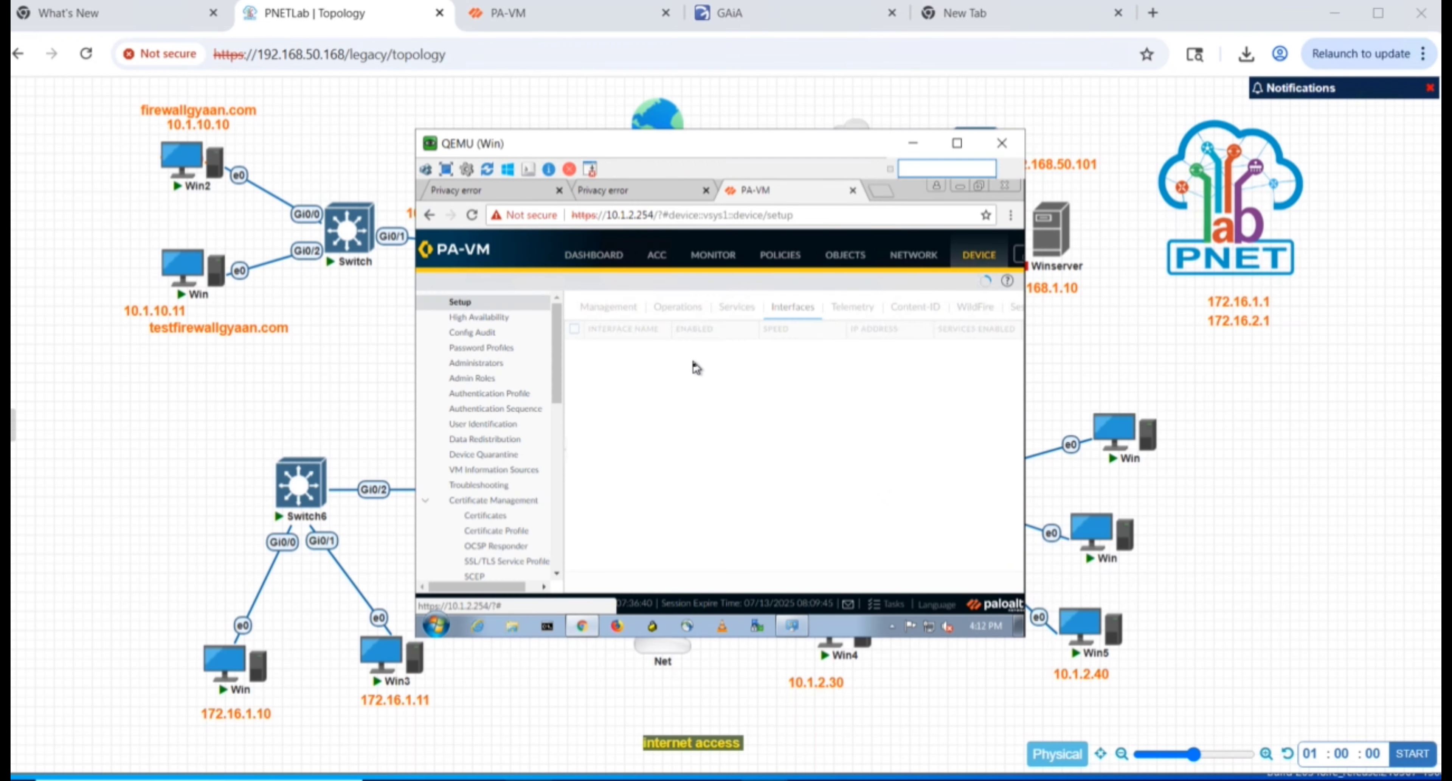
{"action": "left_click", "coordinate": [492, 515]}
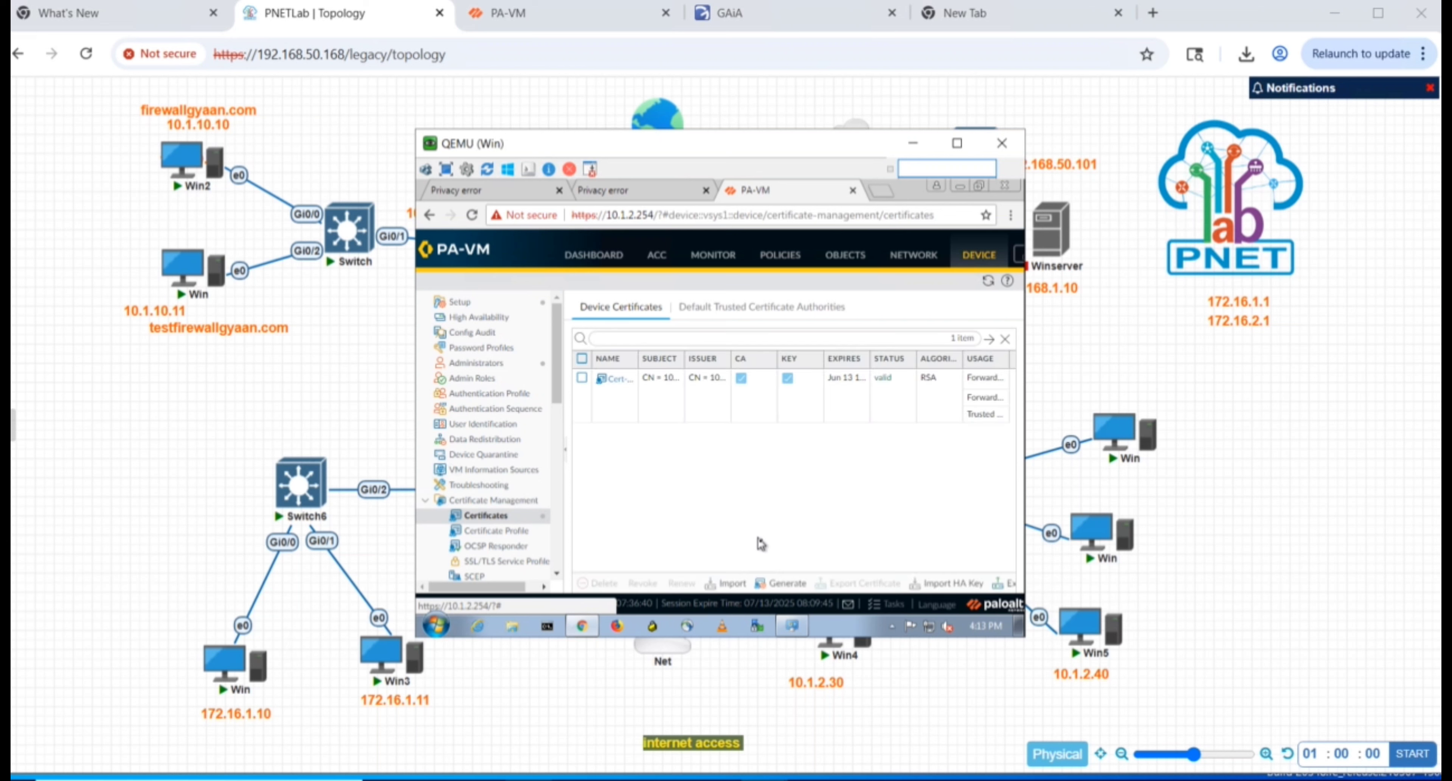
{"action": "left_click", "coordinate": [582, 379]}
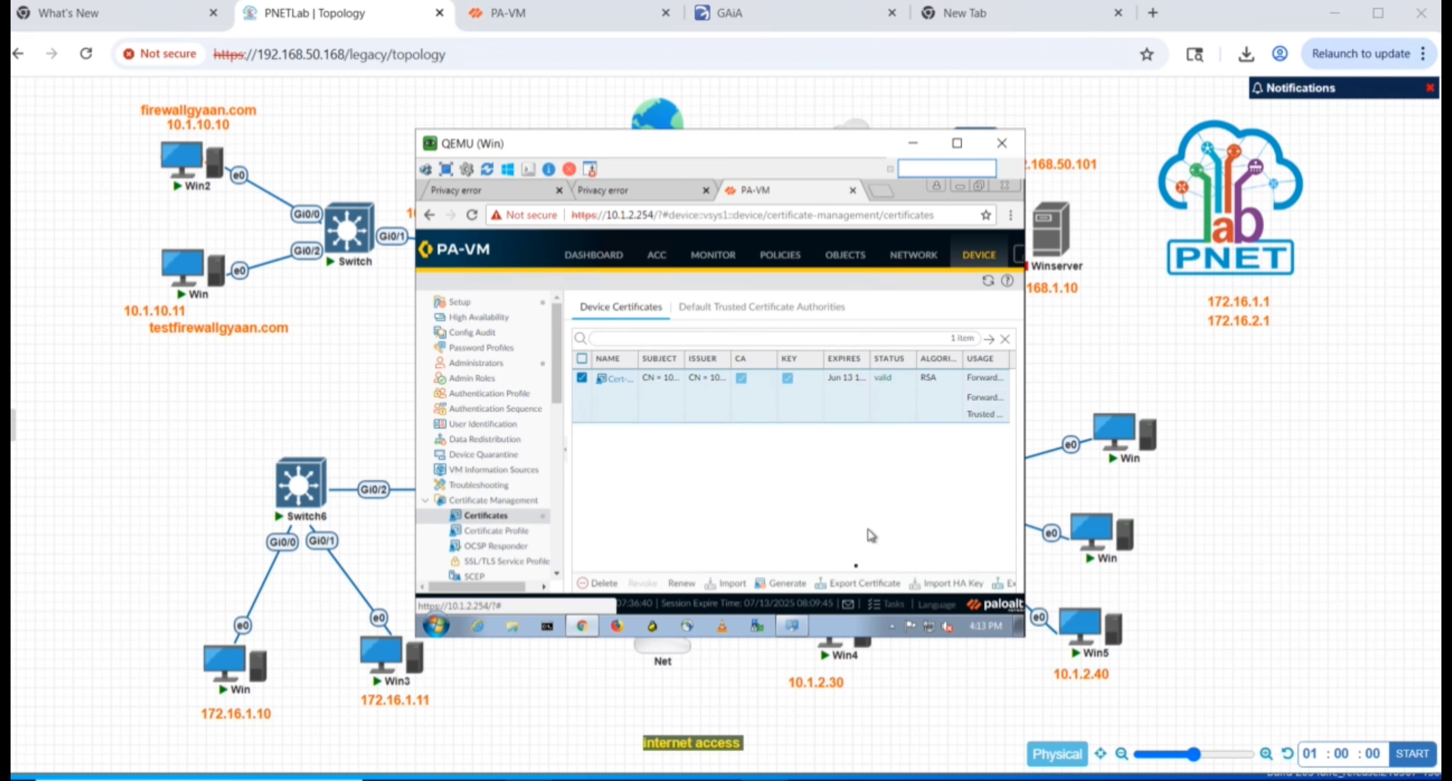
{"action": "left_click", "coordinate": [856, 584]}
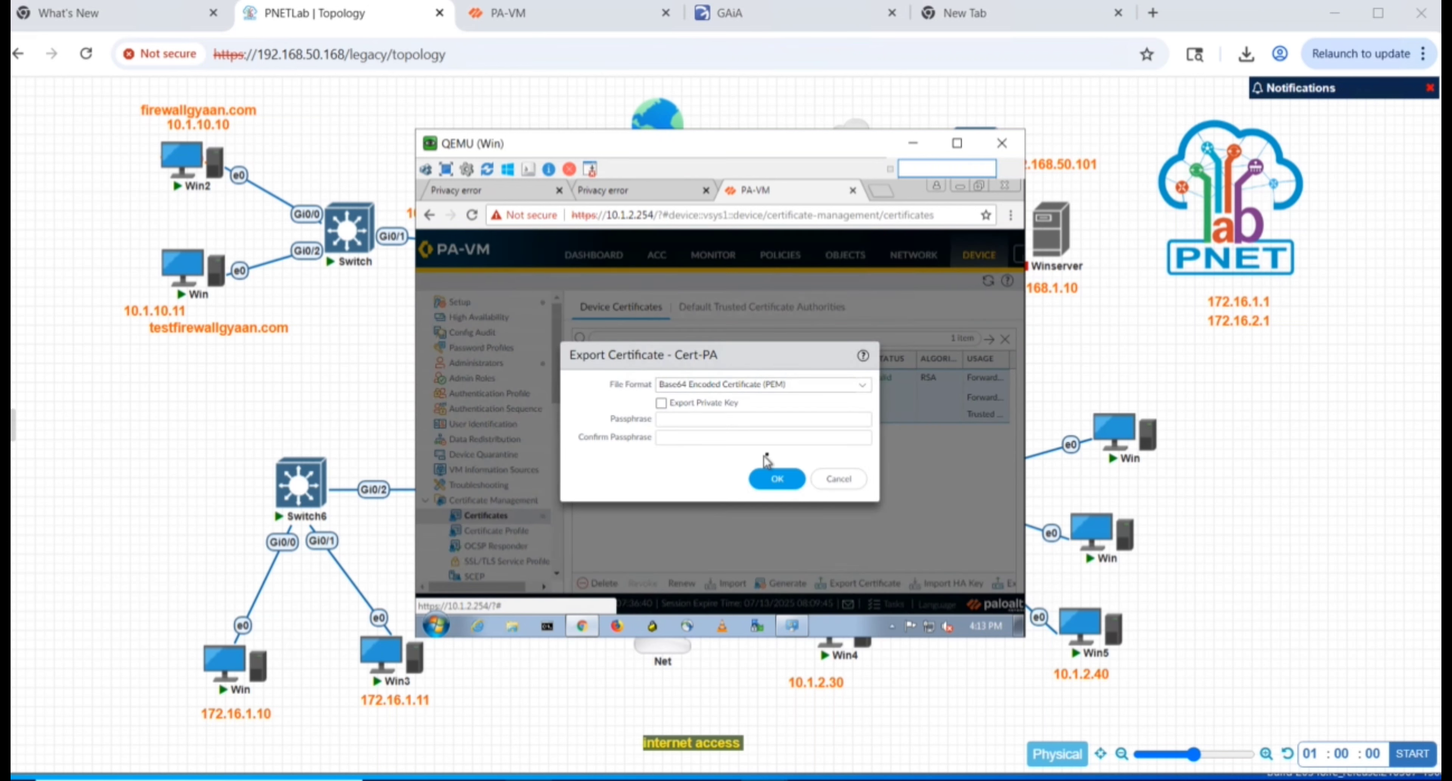
{"action": "left_click", "coordinate": [778, 479]}
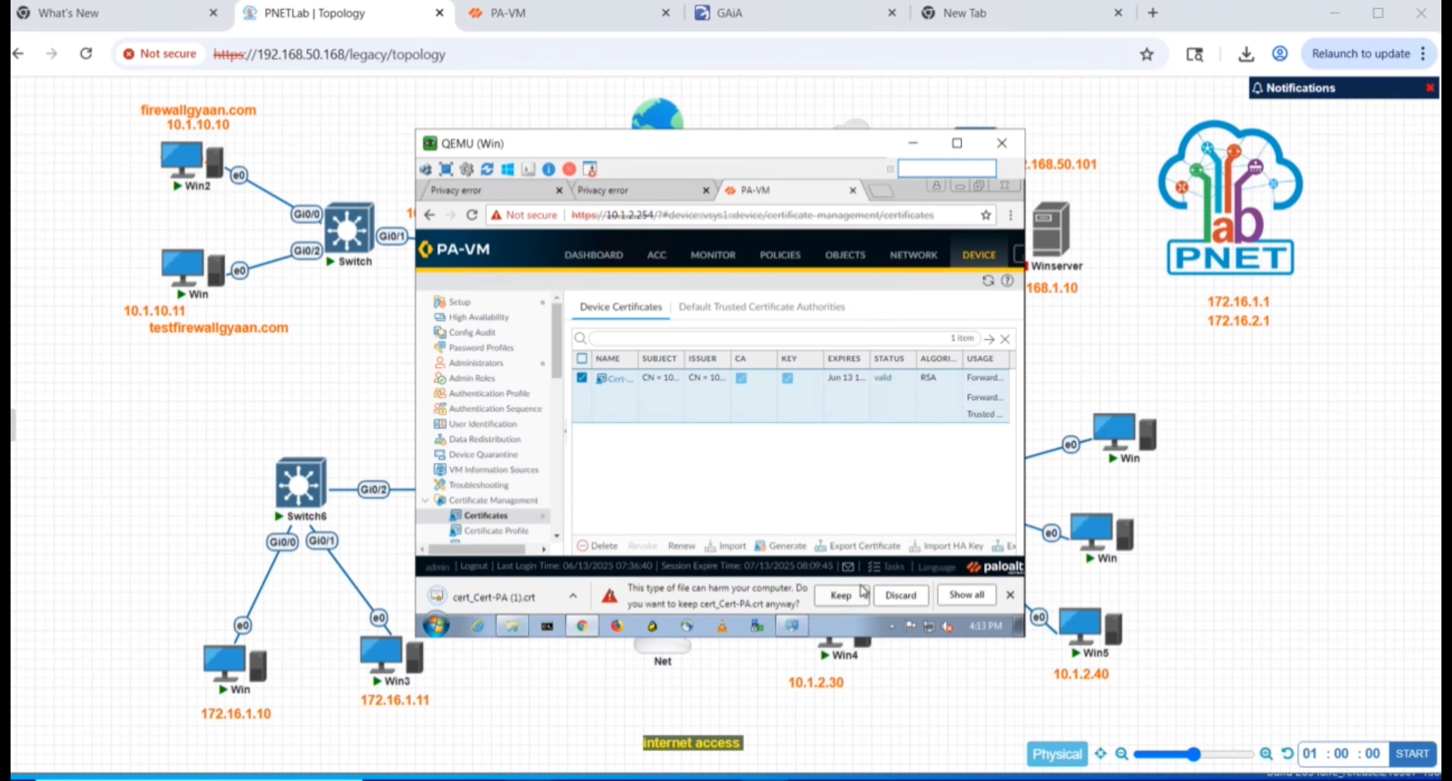
- Open the downloaded cert_Cert-PA (1).crt, start installing the certificate and select Trusted Root Certification Authorities as its store
{"action": "left_click", "coordinate": [498, 598]}
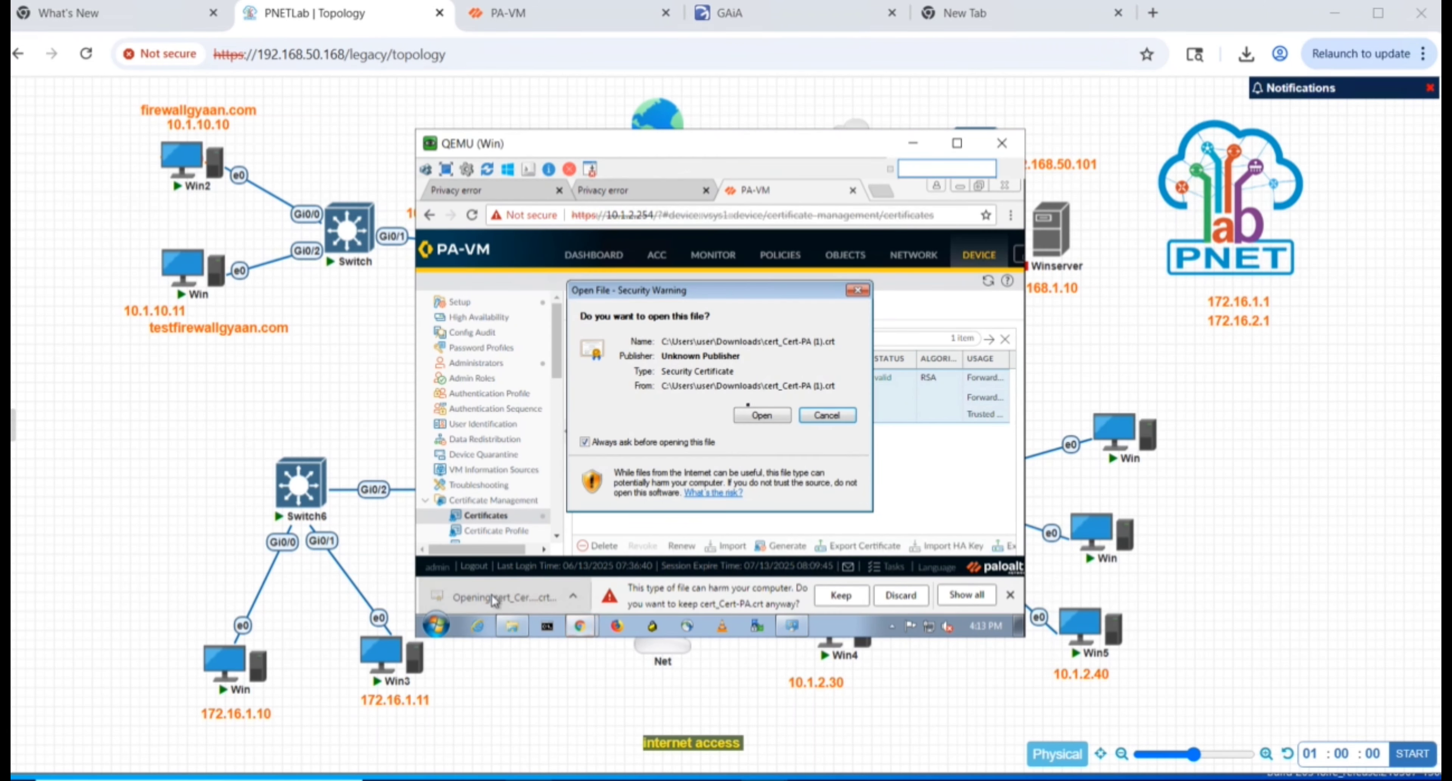
{"action": "left_click", "coordinate": [765, 419]}
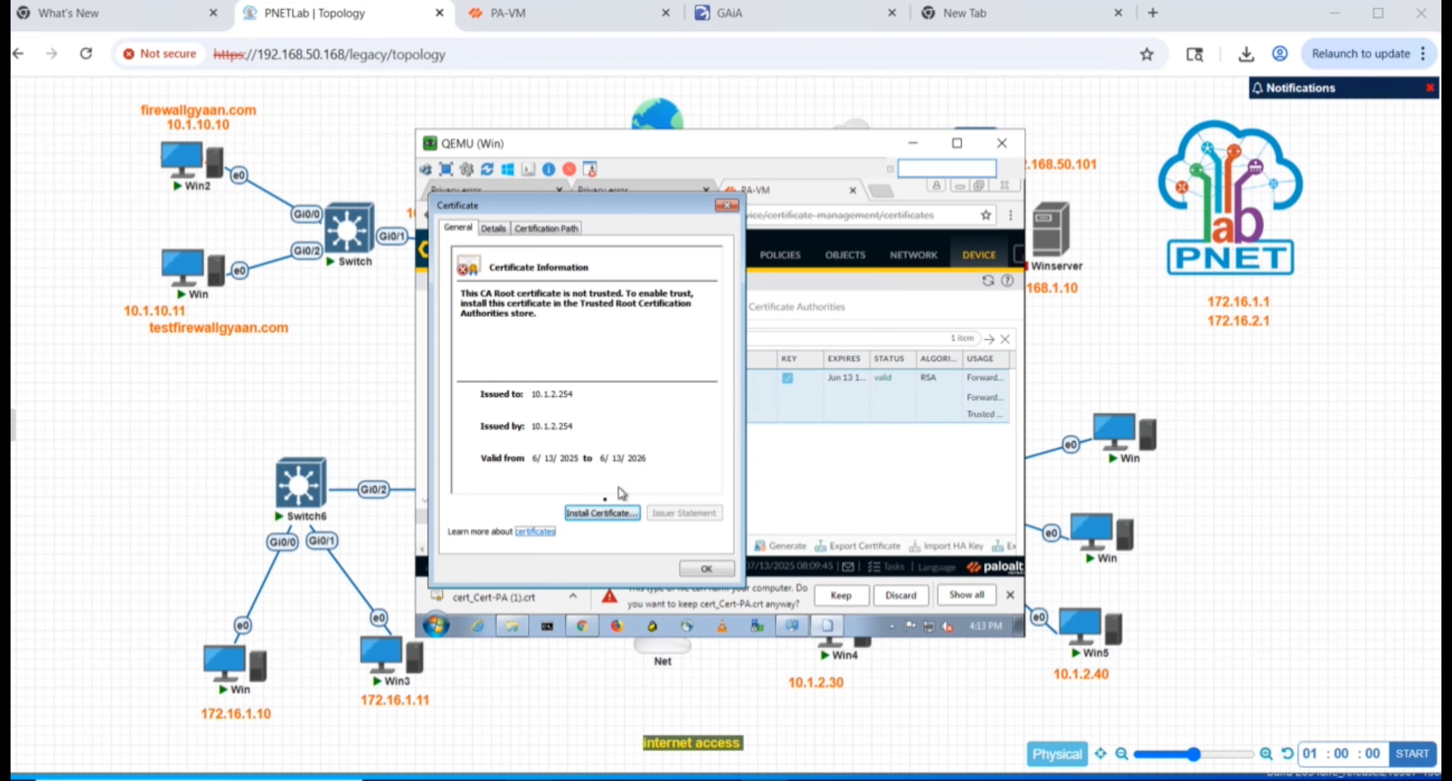
{"action": "left_click", "coordinate": [592, 512]}
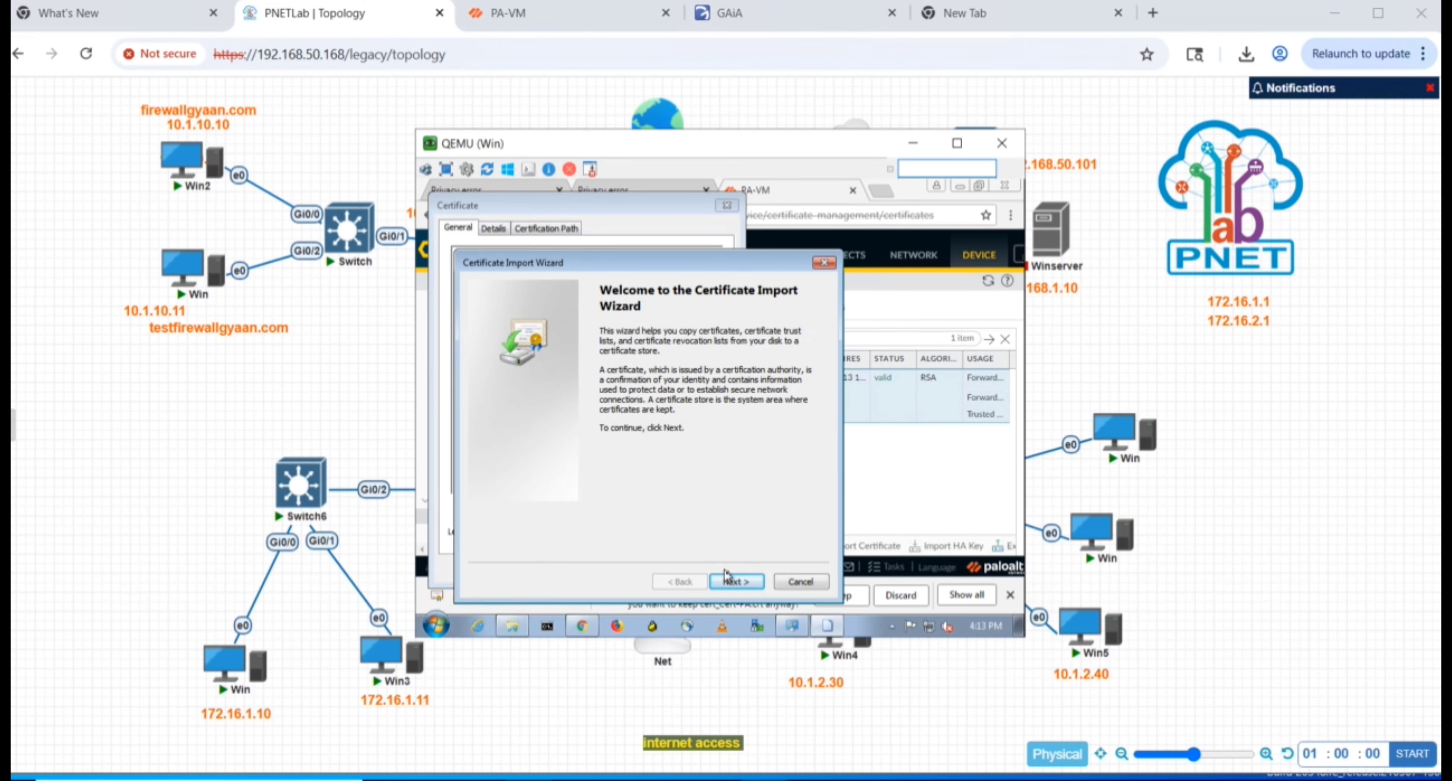
{"action": "left_click", "coordinate": [738, 585]}
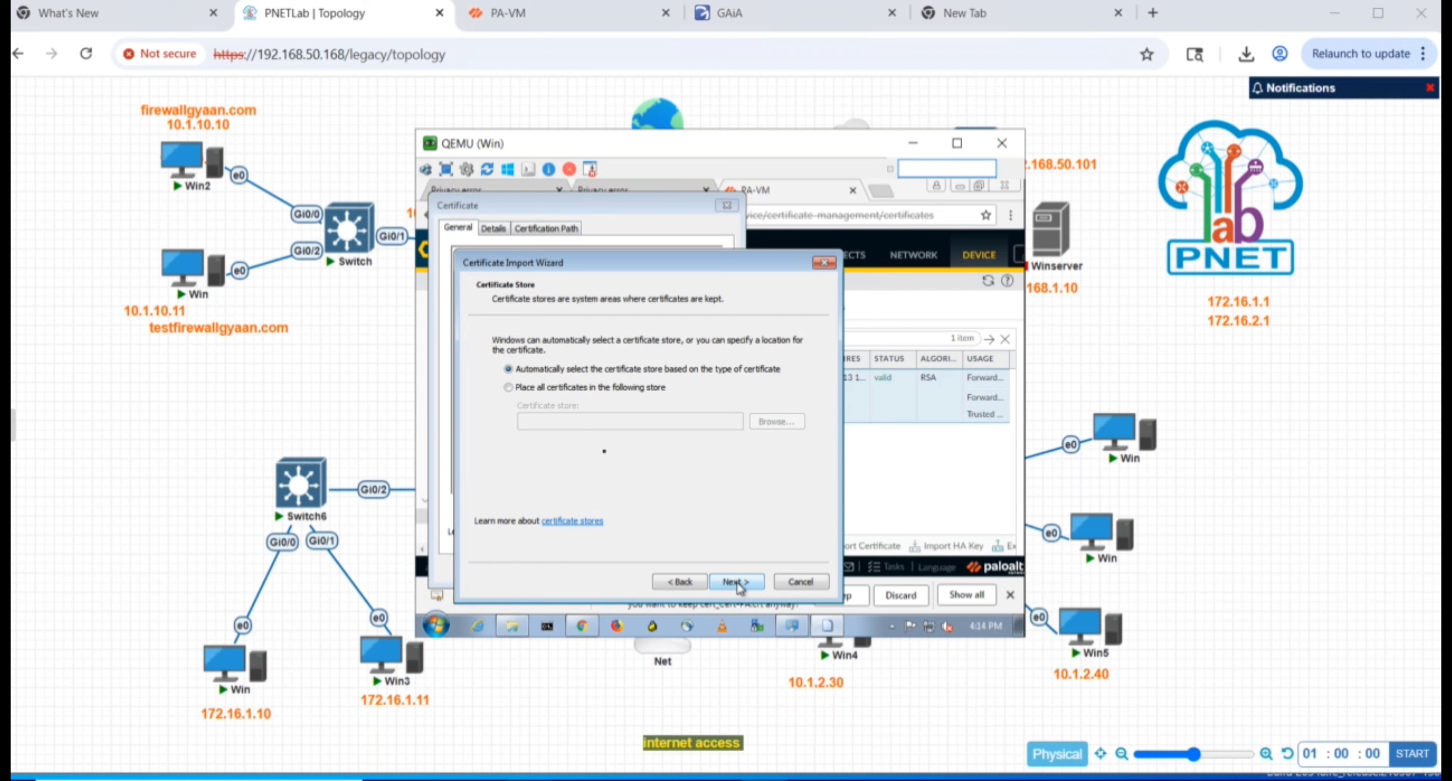
{"action": "left_click", "coordinate": [518, 388]}
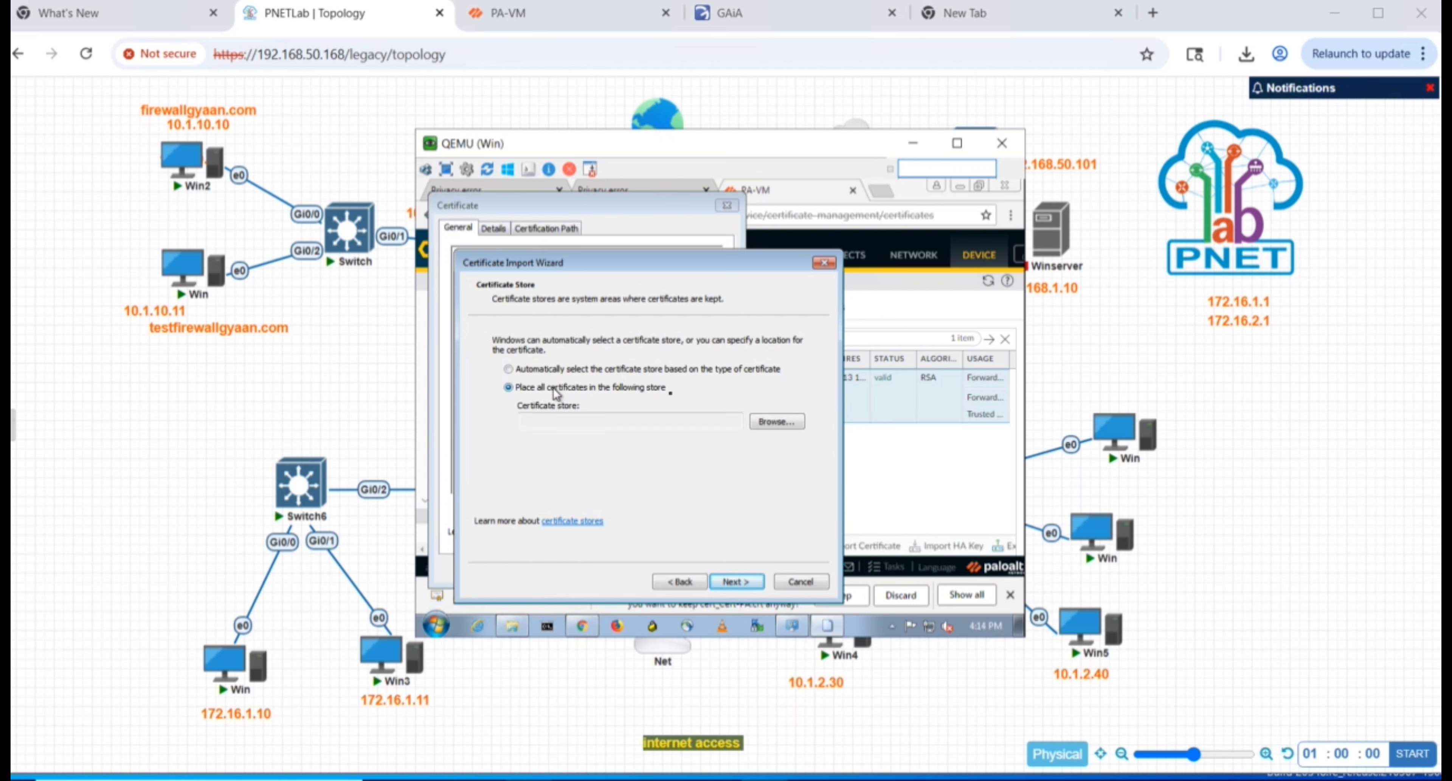
{"action": "left_click", "coordinate": [772, 423]}
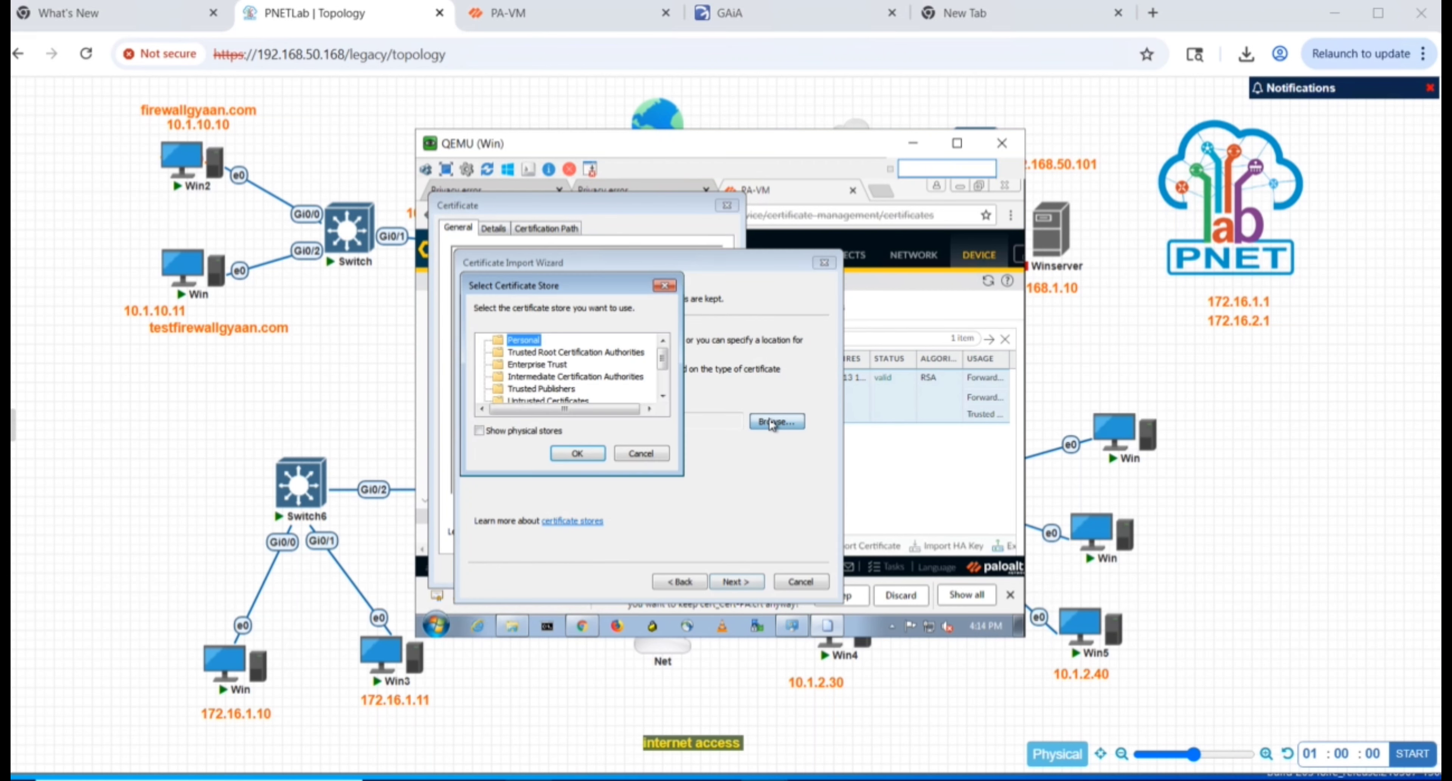
{"action": "left_click", "coordinate": [608, 356]}
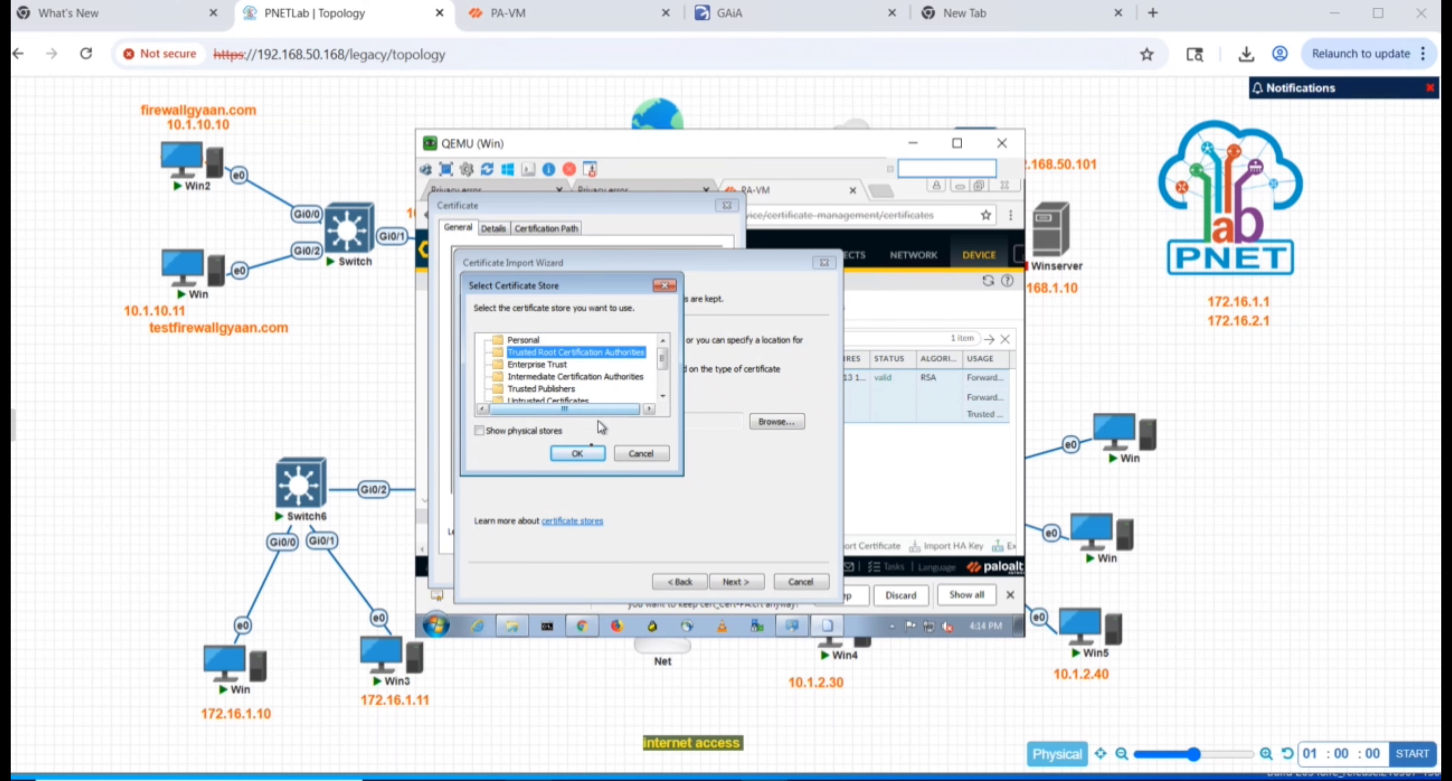
{"action": "left_click", "coordinate": [580, 459]}
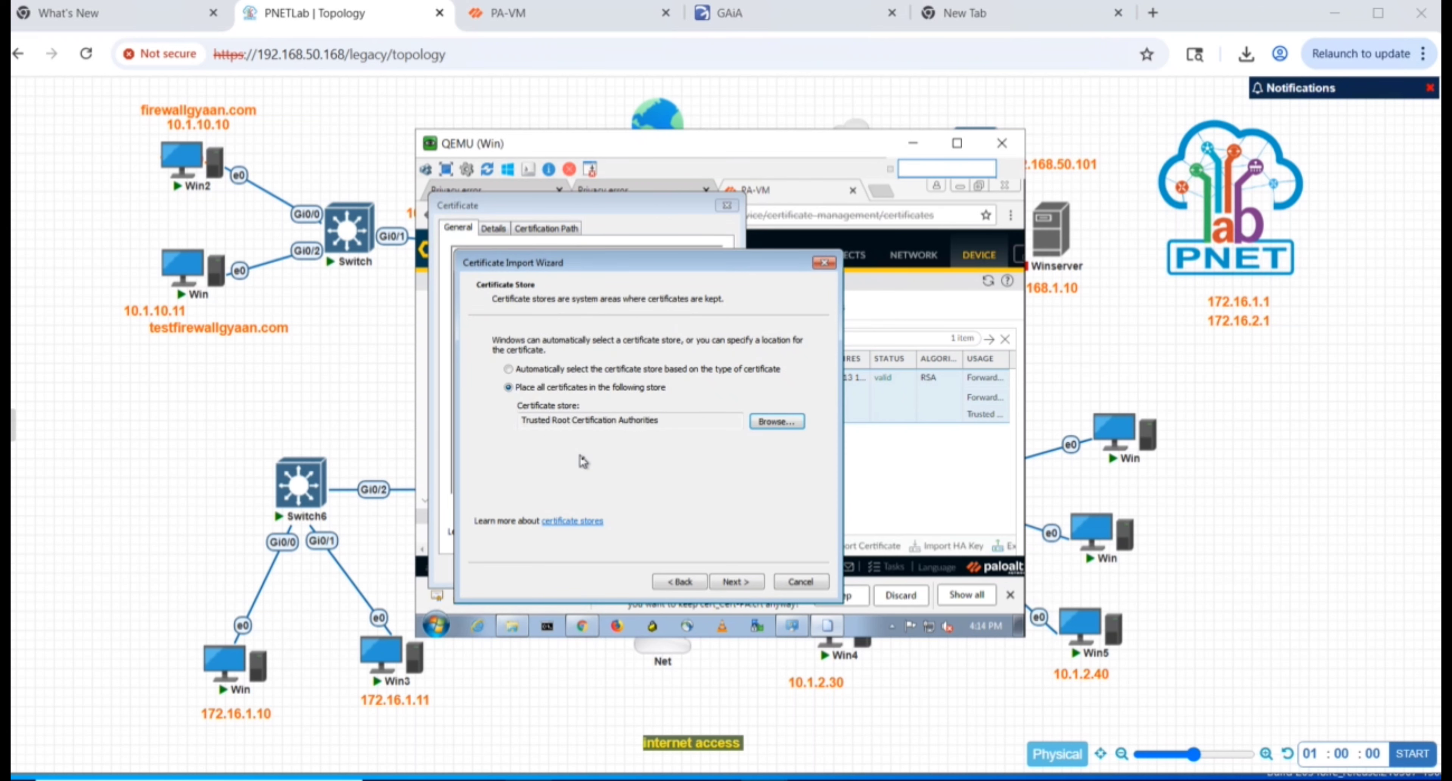
- Finish the certificate import, accept the root CA security warning and close the certificate details
{"action": "left_click", "coordinate": [744, 582]}
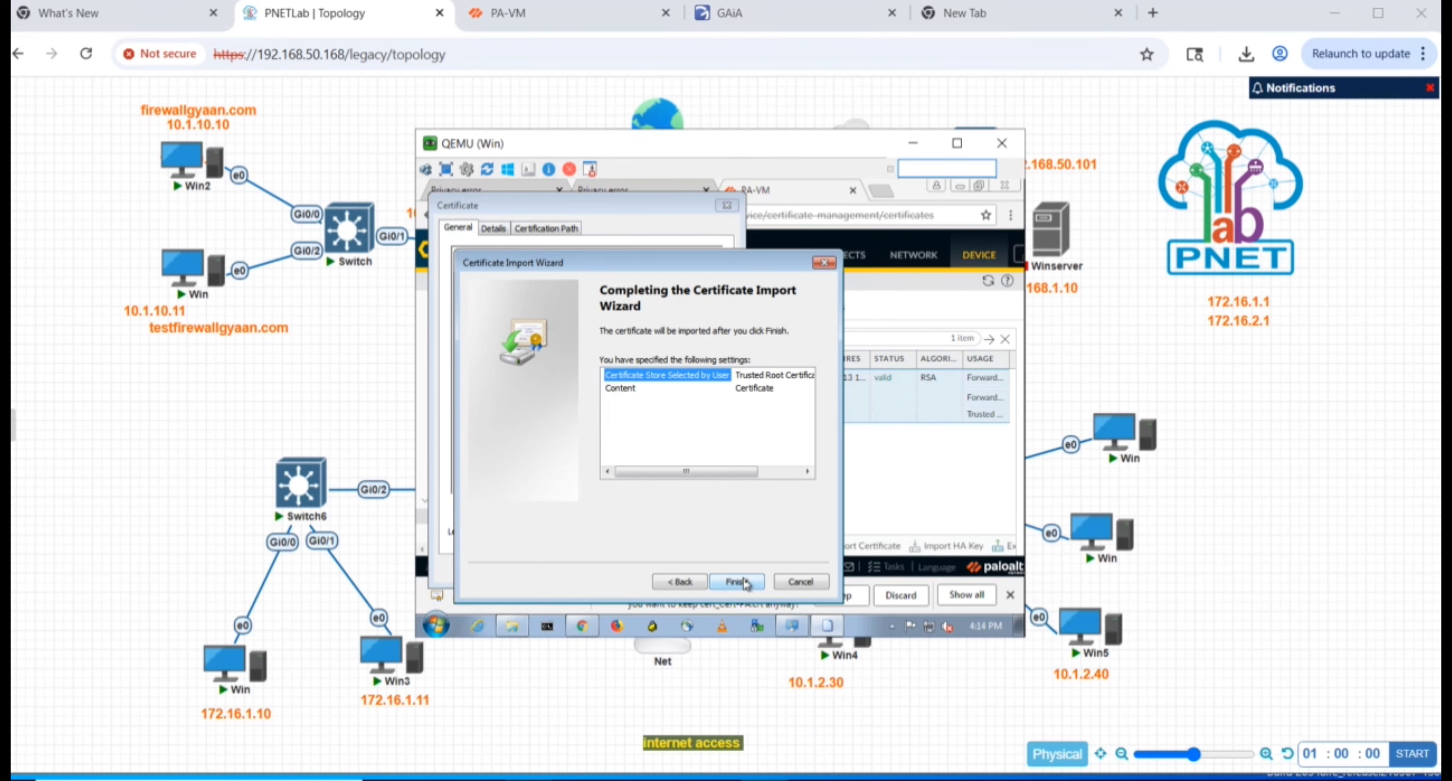
{"action": "left_click", "coordinate": [738, 582]}
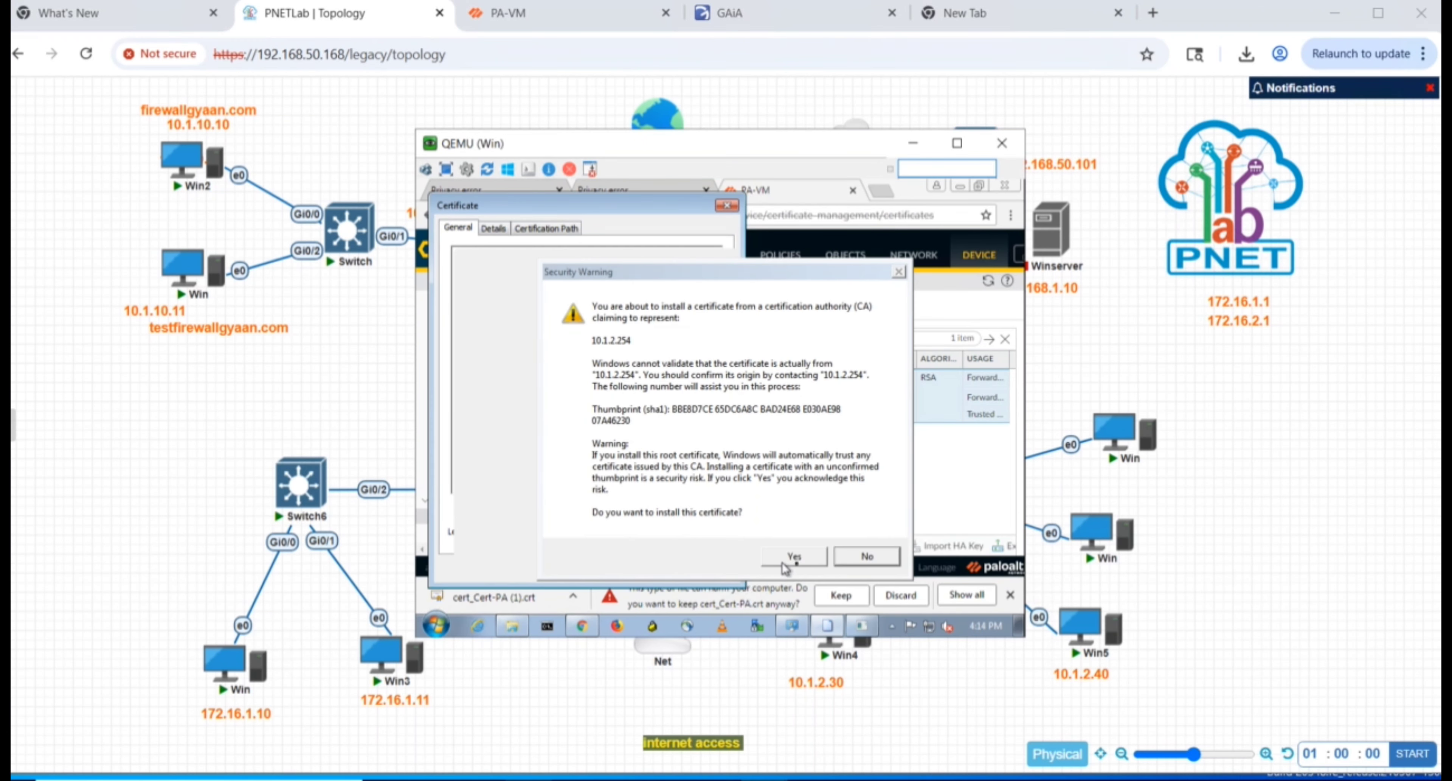
{"action": "left_click", "coordinate": [793, 559]}
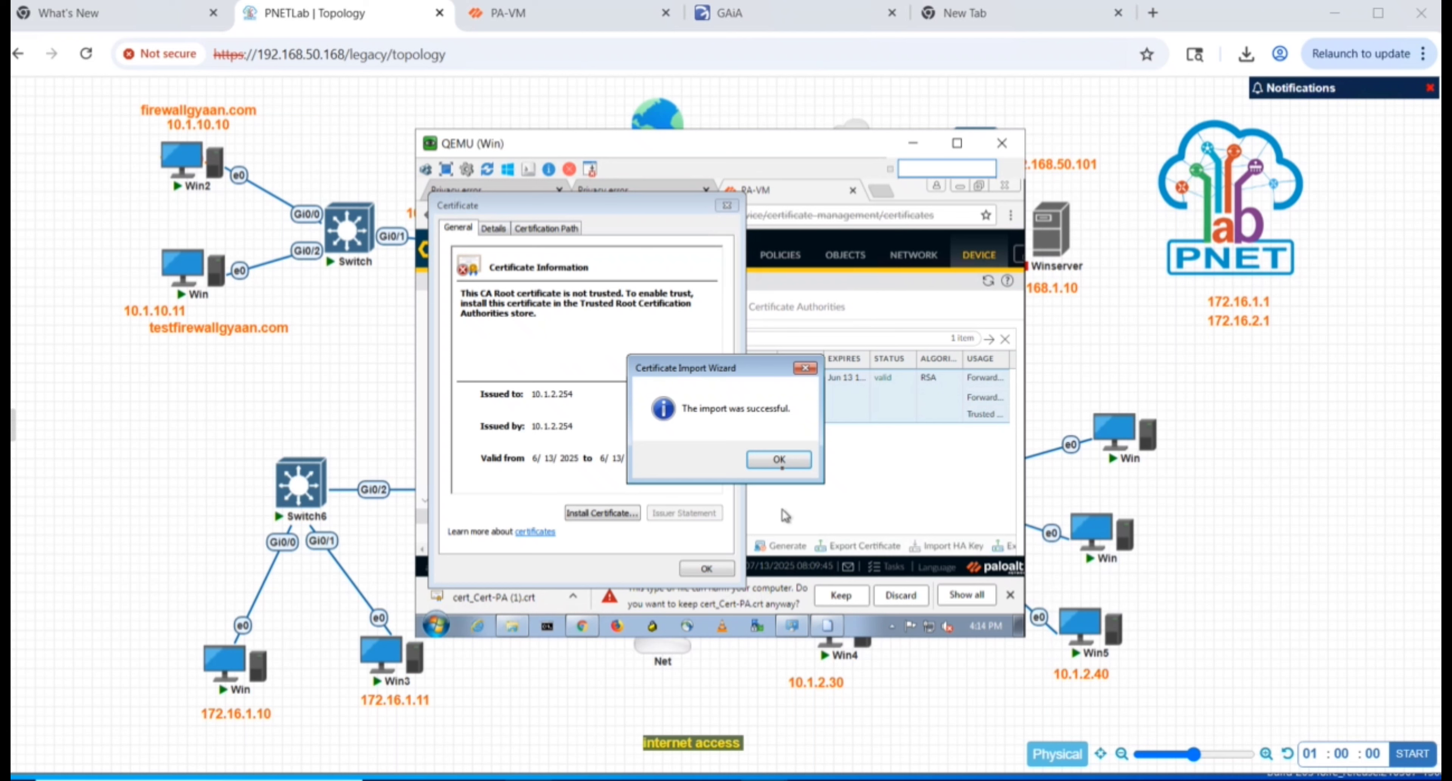
{"action": "left_click", "coordinate": [785, 463]}
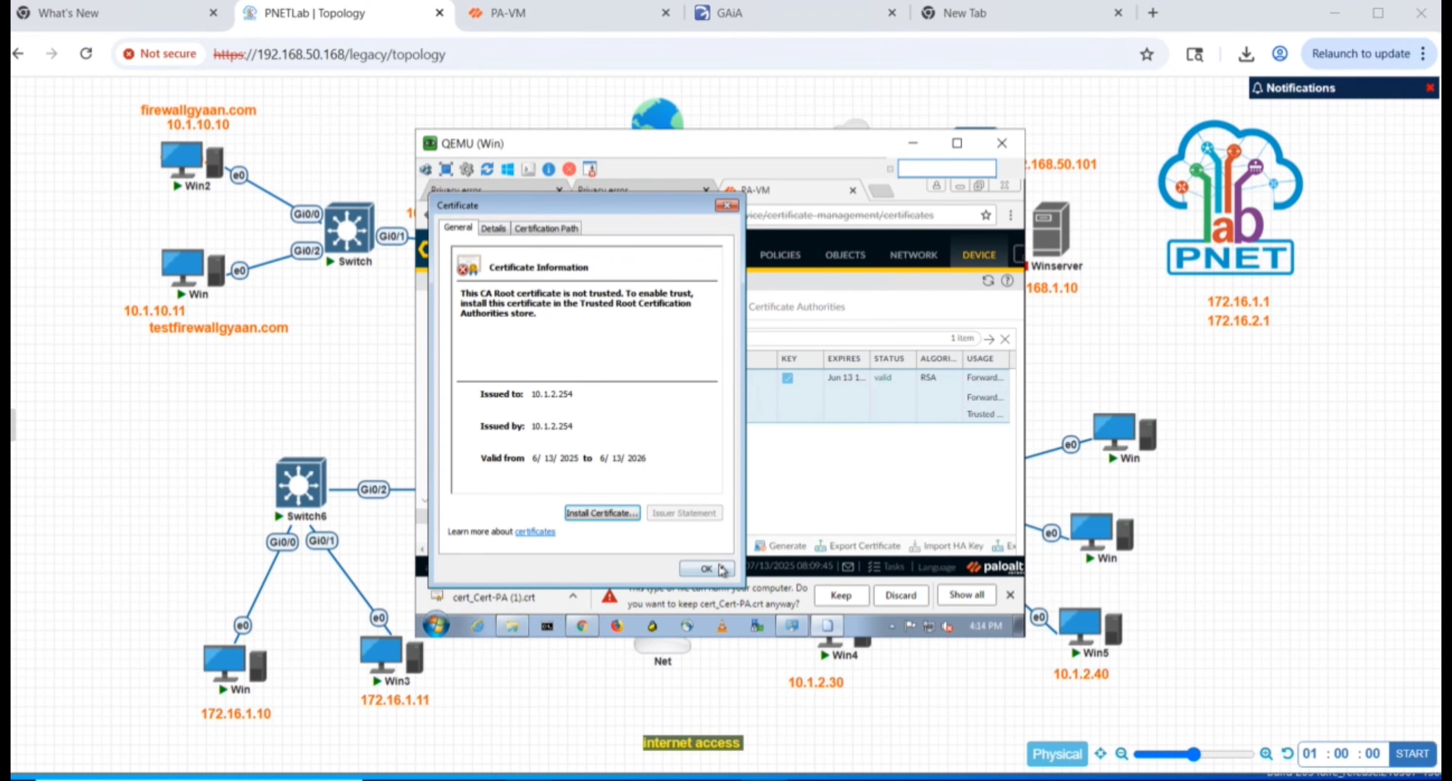
{"action": "left_click", "coordinate": [723, 571]}
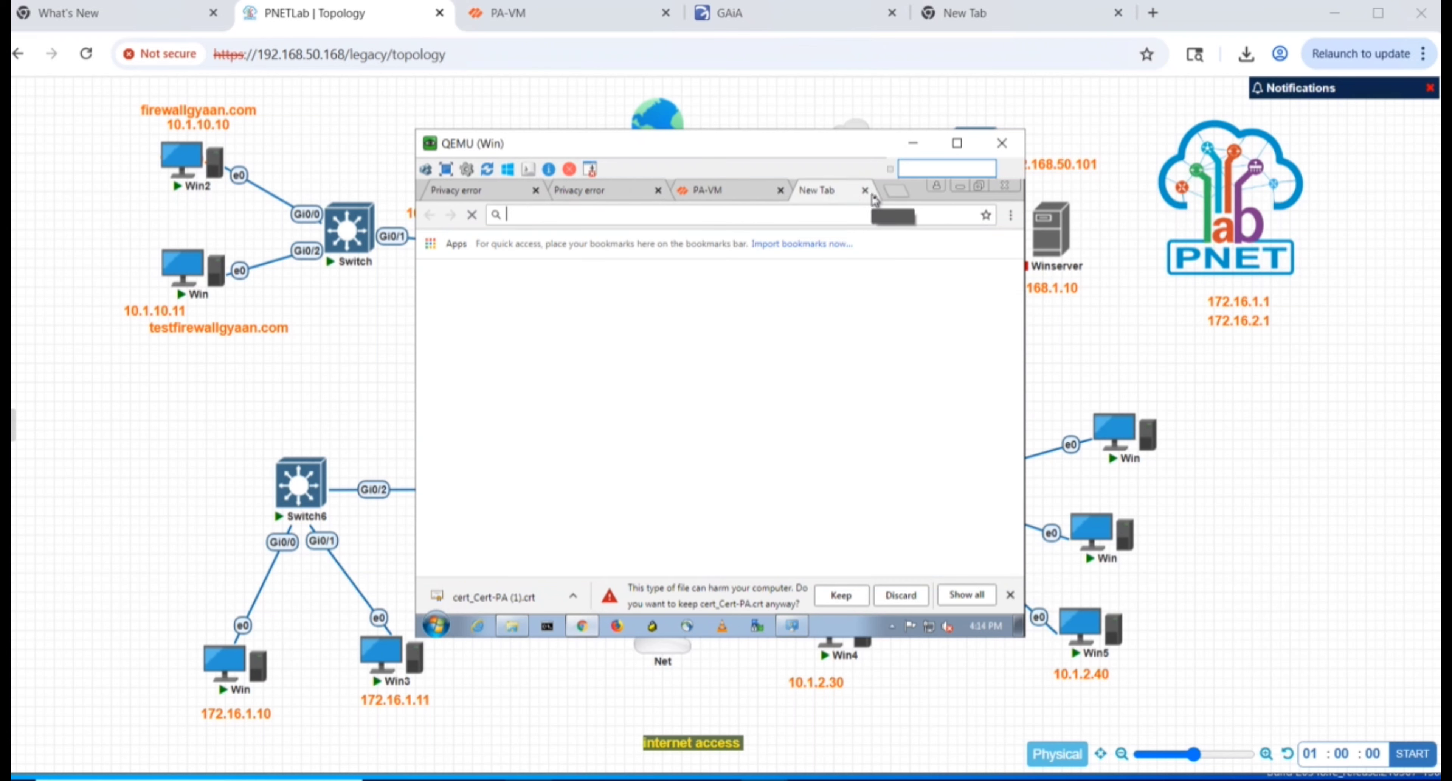
- Search for checkpoint in a new browser tab and read the advanced details of the connection error
{"action": "left_click", "coordinate": [877, 192]}
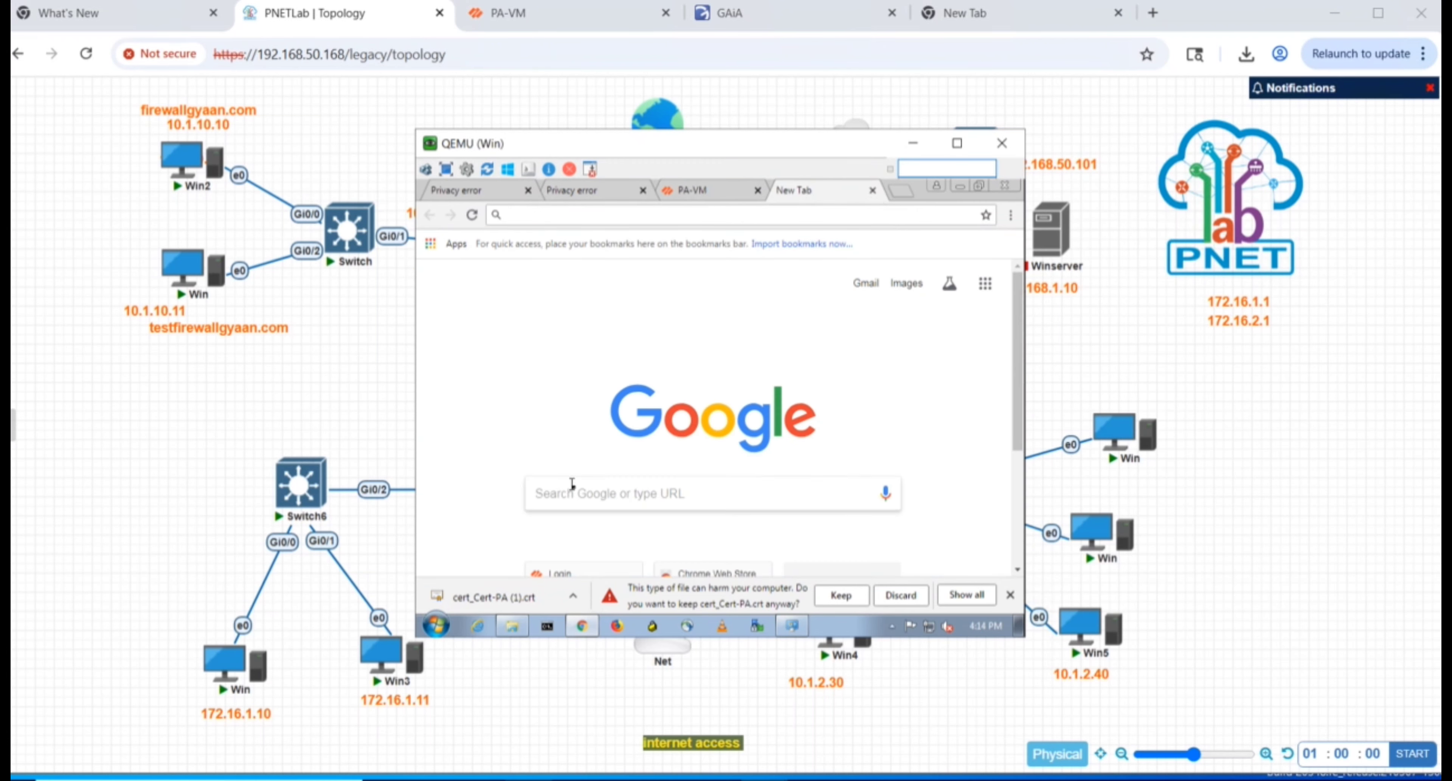
{"action": "left_click", "coordinate": [572, 485]}
{"action": "type", "text": "checkpoint"}
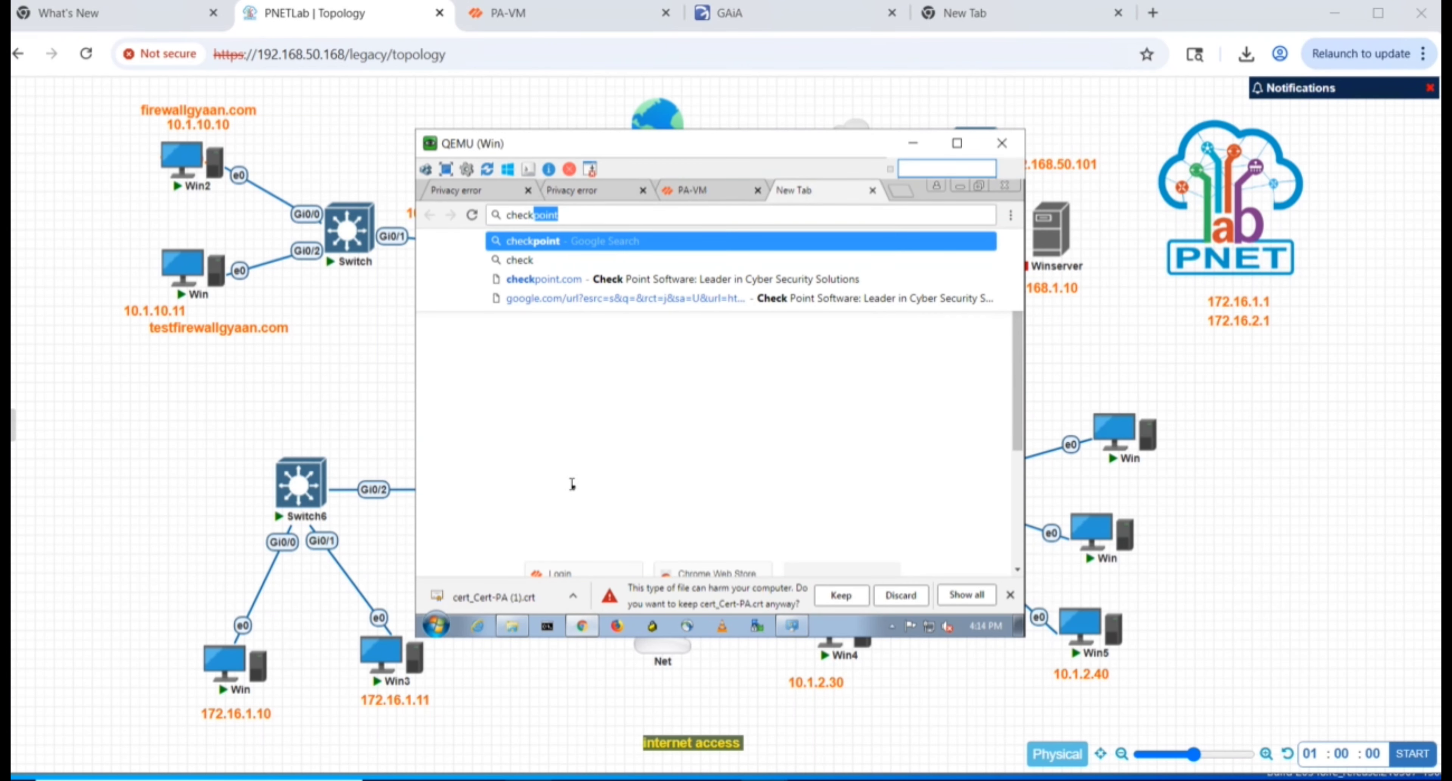
{"action": "key", "text": "Return"}
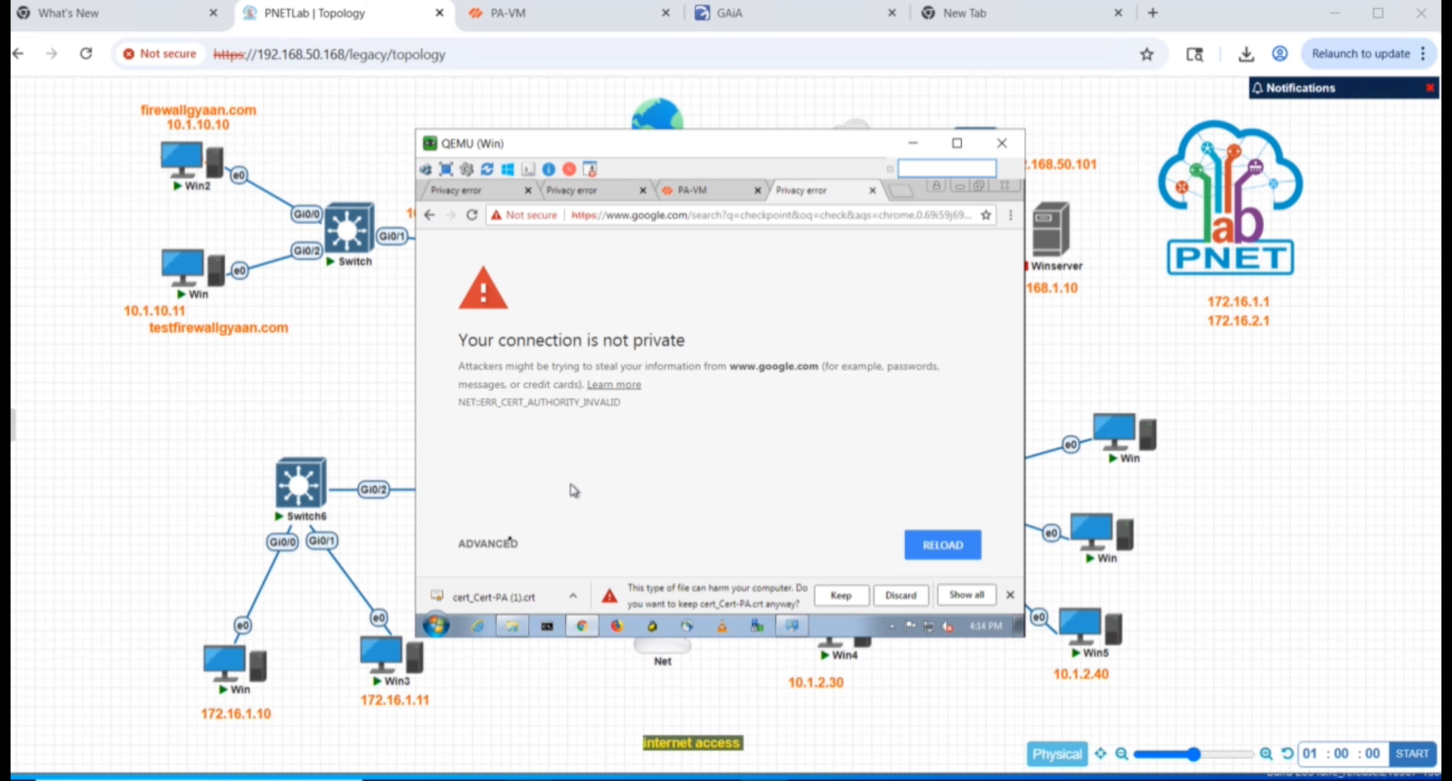
{"action": "left_click", "coordinate": [506, 544]}
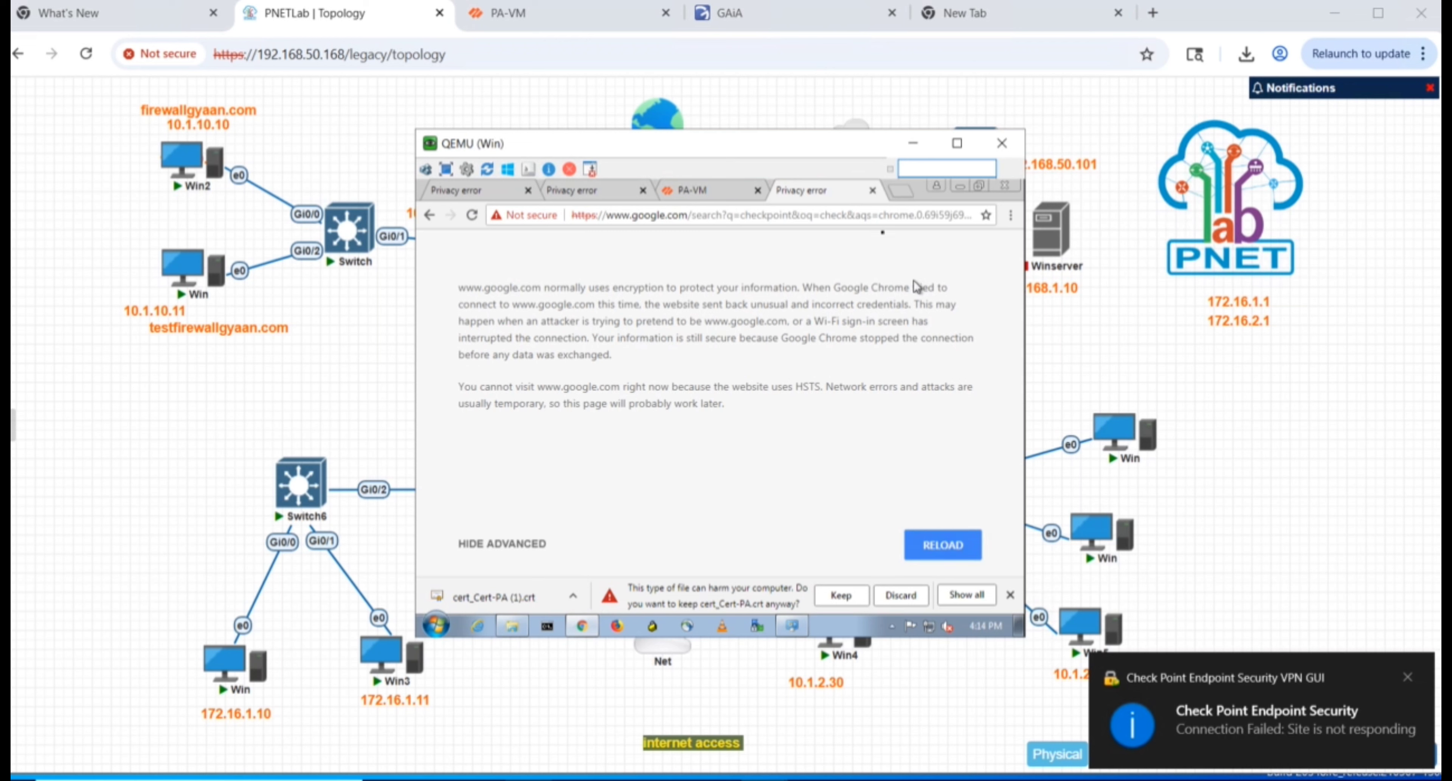
- Start a new incognito window and search for google in it
{"action": "left_click", "coordinate": [904, 193]}
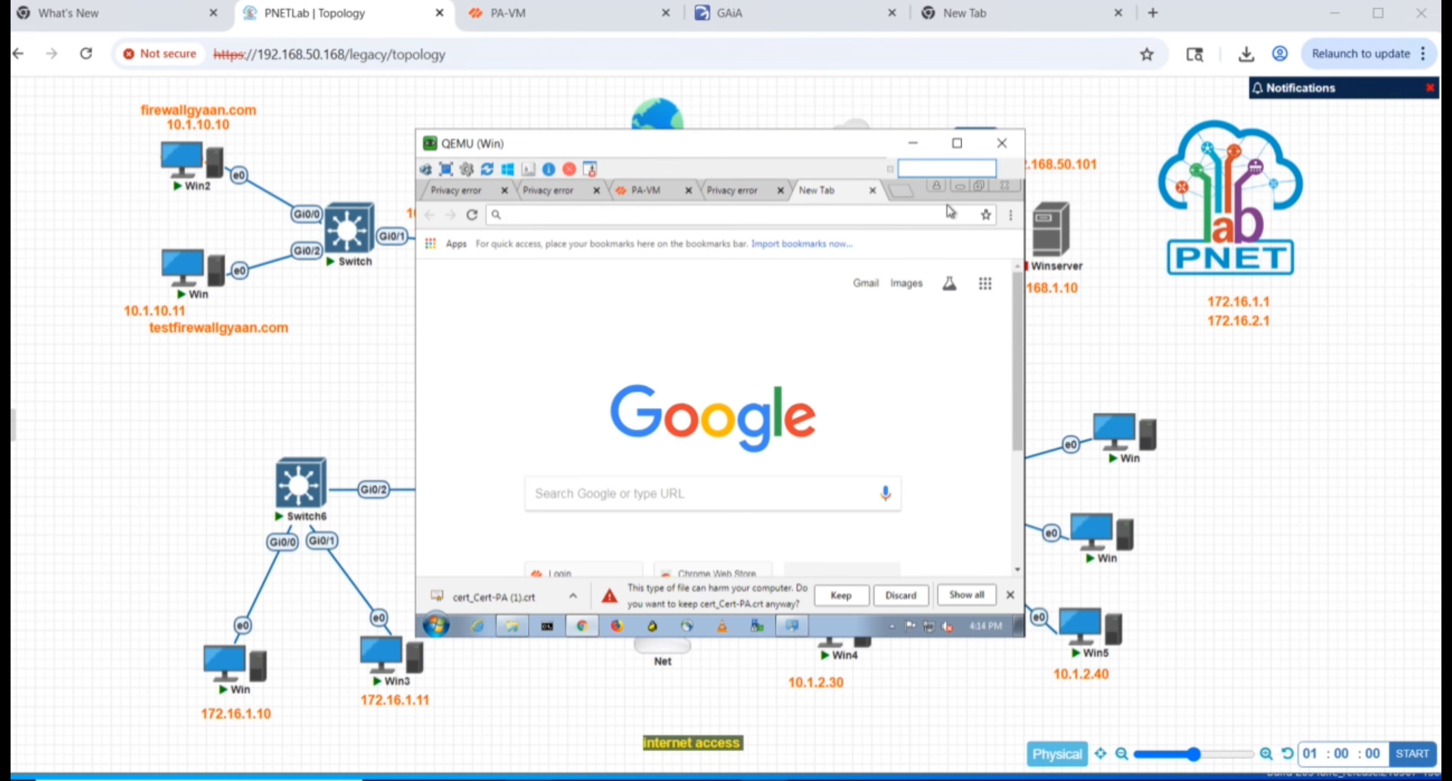
{"action": "left_click", "coordinate": [1011, 216]}
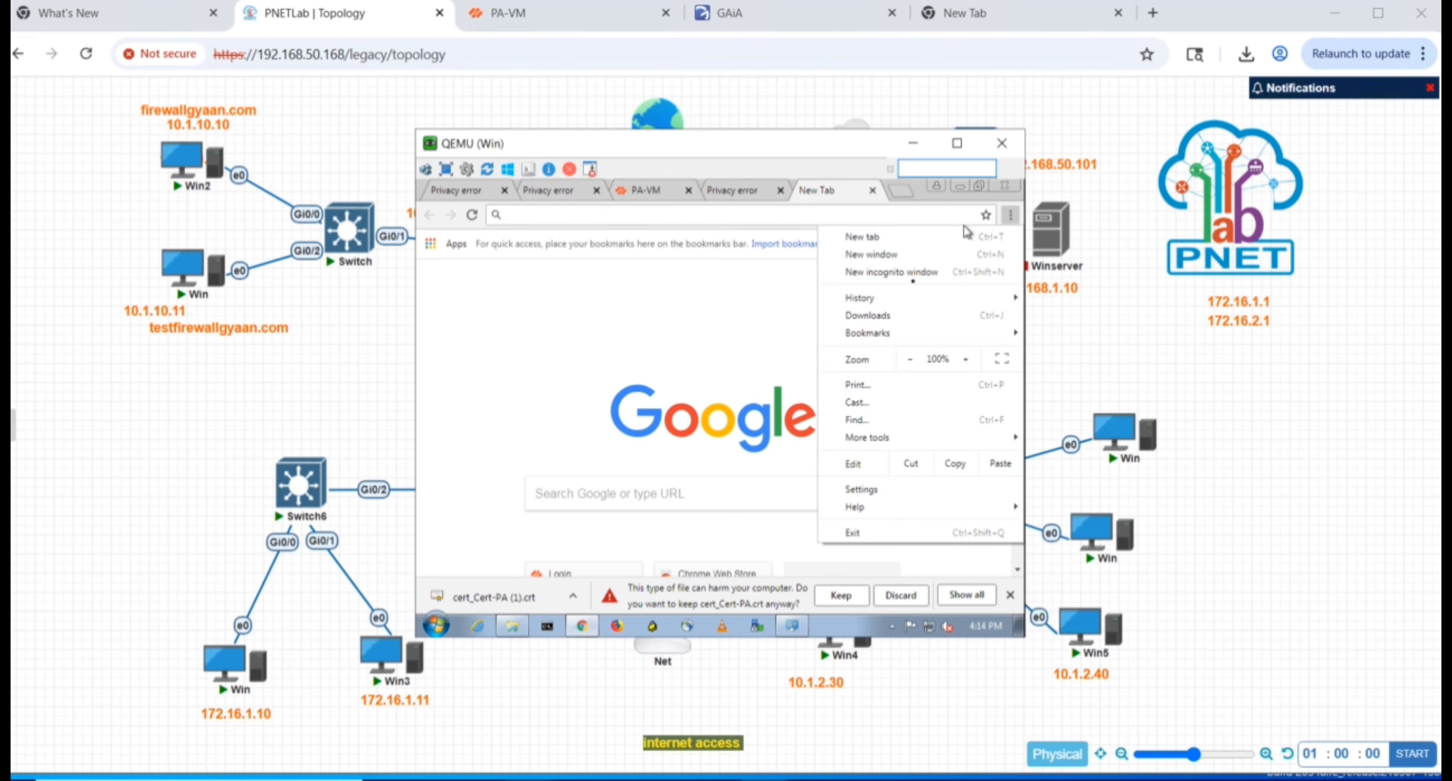
{"action": "left_click", "coordinate": [885, 273]}
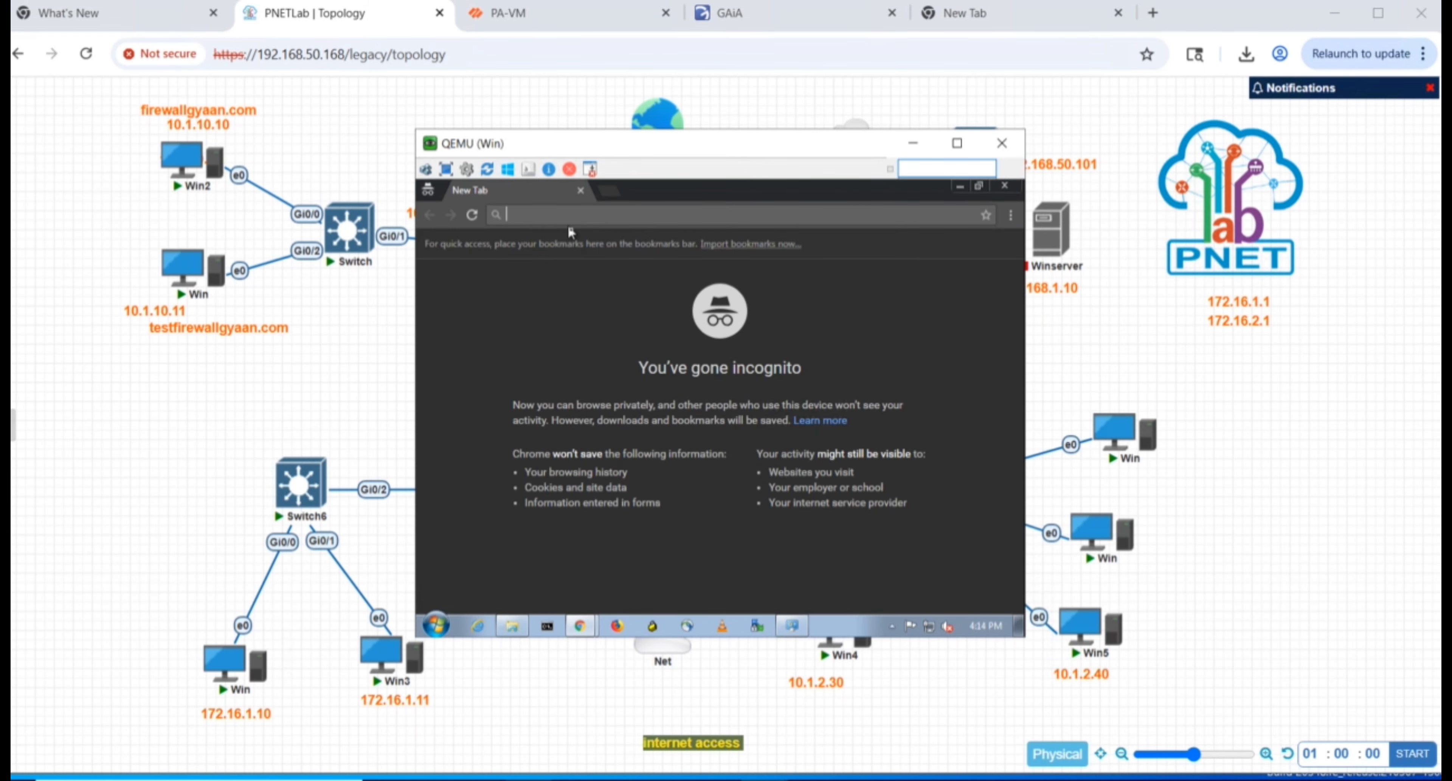
{"action": "type", "text": "google"}
{"action": "key", "text": "Return"}
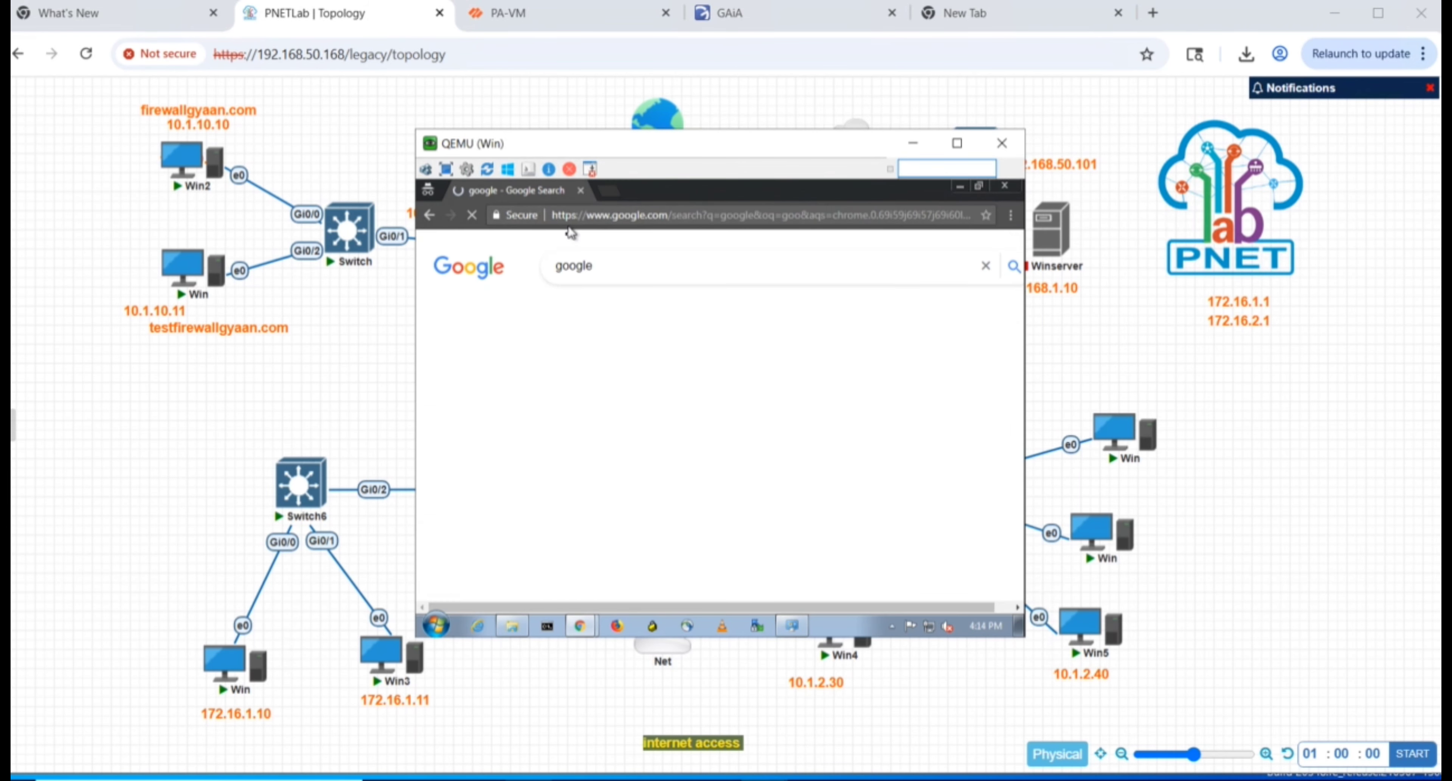
- Go to the Google home page from the search results and search there for checkpoint
{"action": "left_click", "coordinate": [578, 389]}
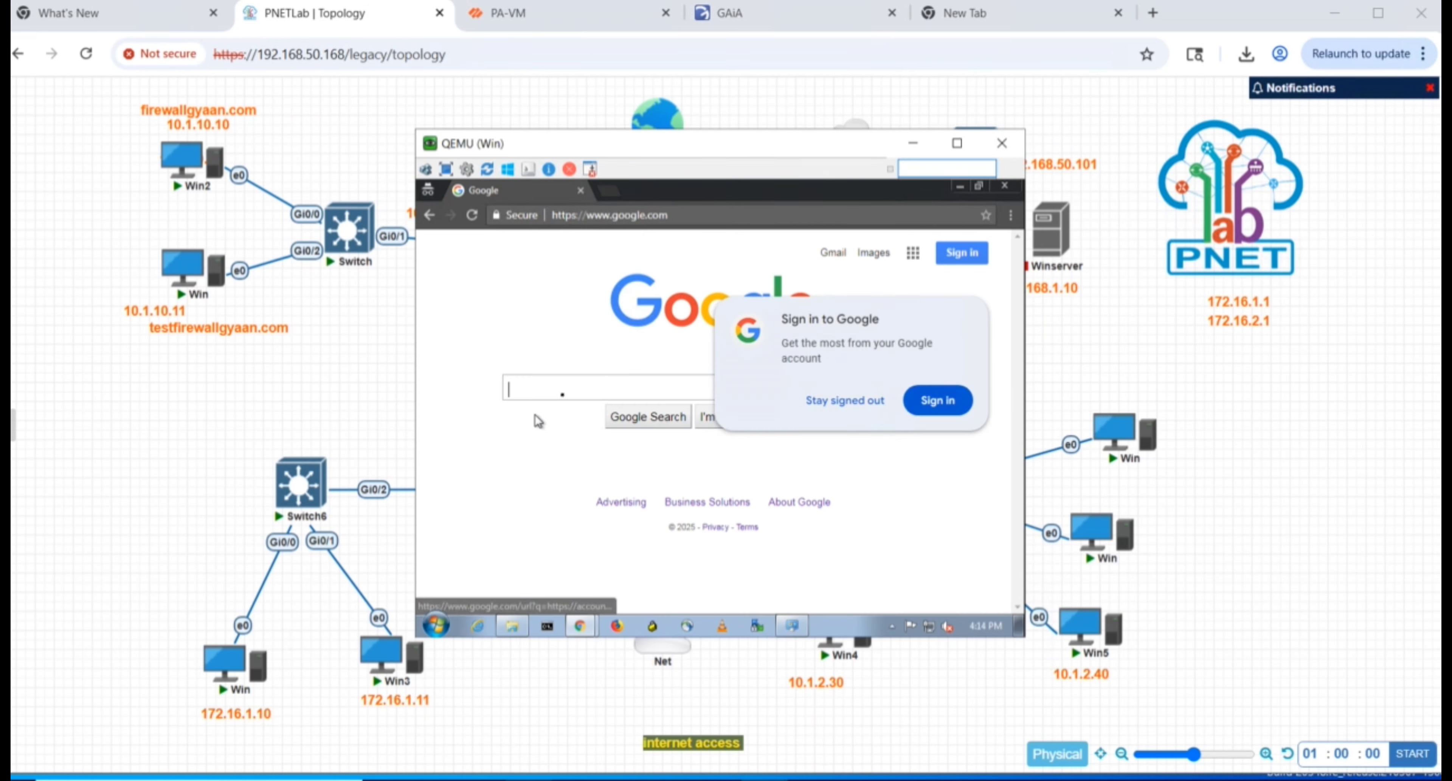
{"action": "type", "text": "chec"}
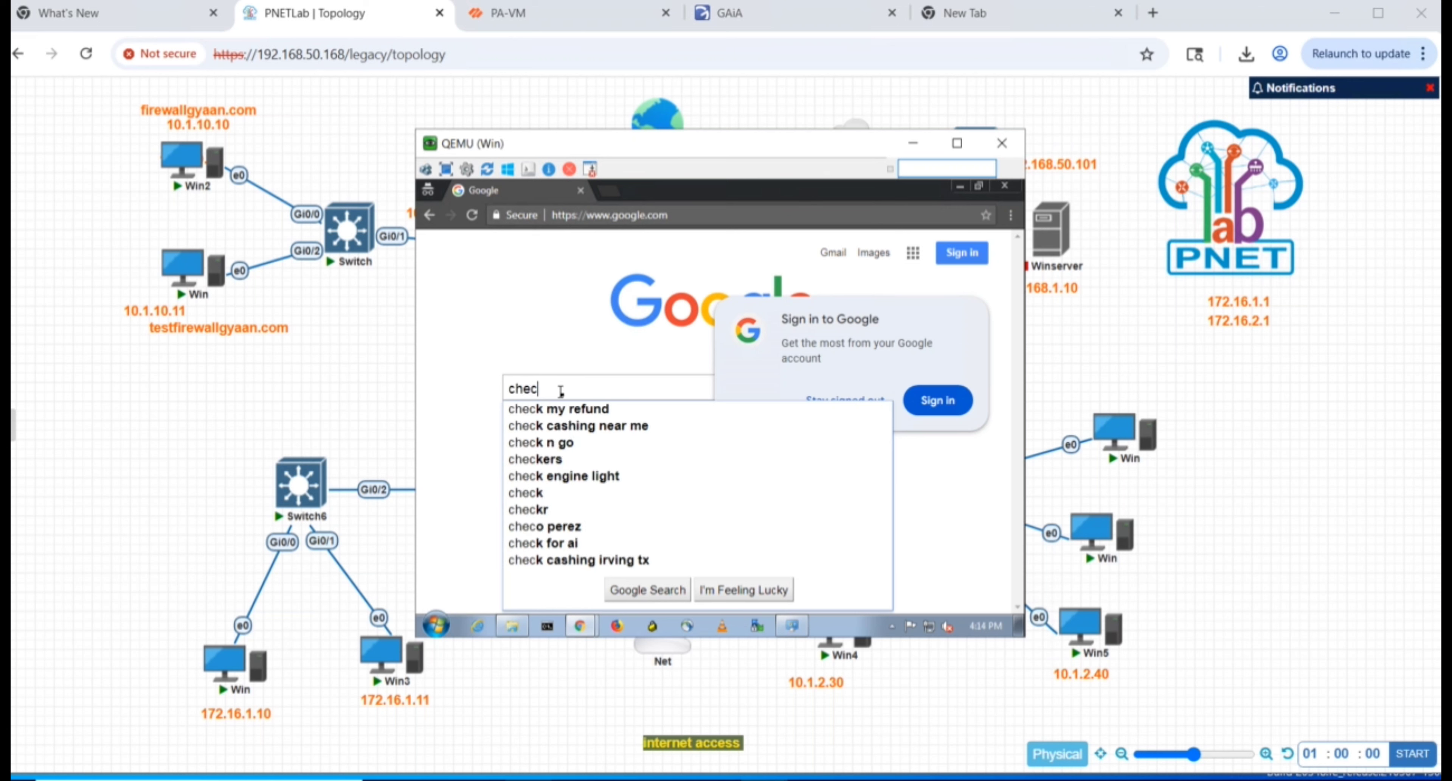
{"action": "type", "text": "kpo"}
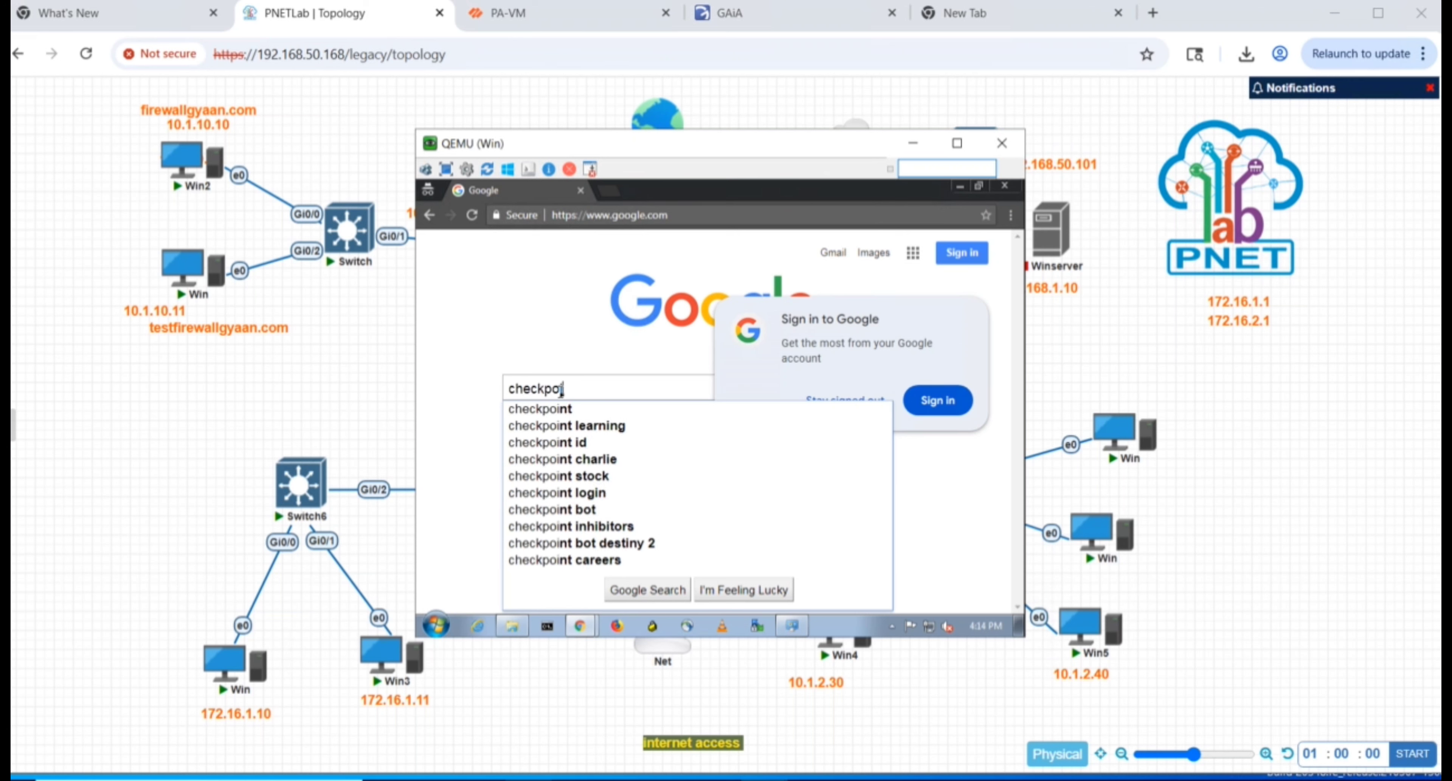
{"action": "type", "text": "i"}
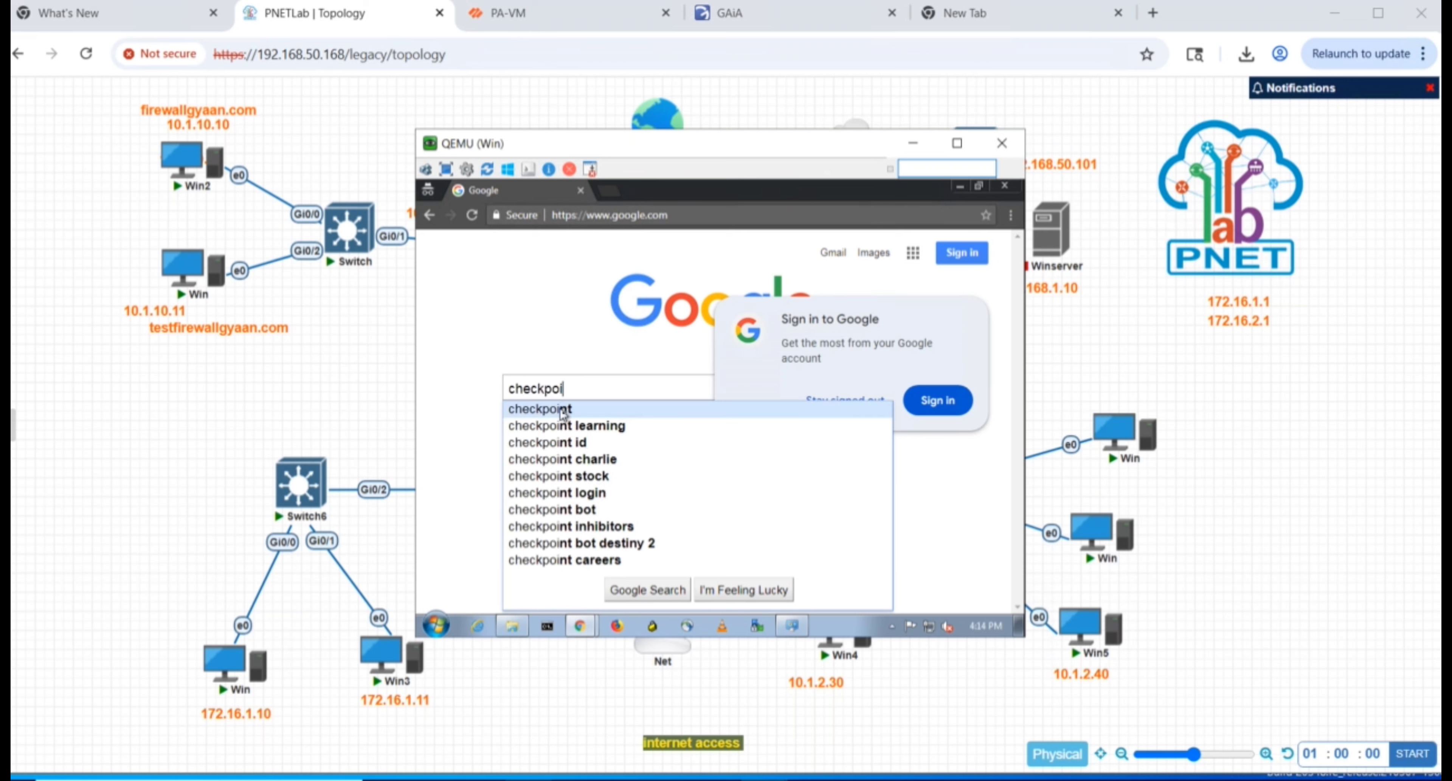
{"action": "left_click", "coordinate": [564, 410]}
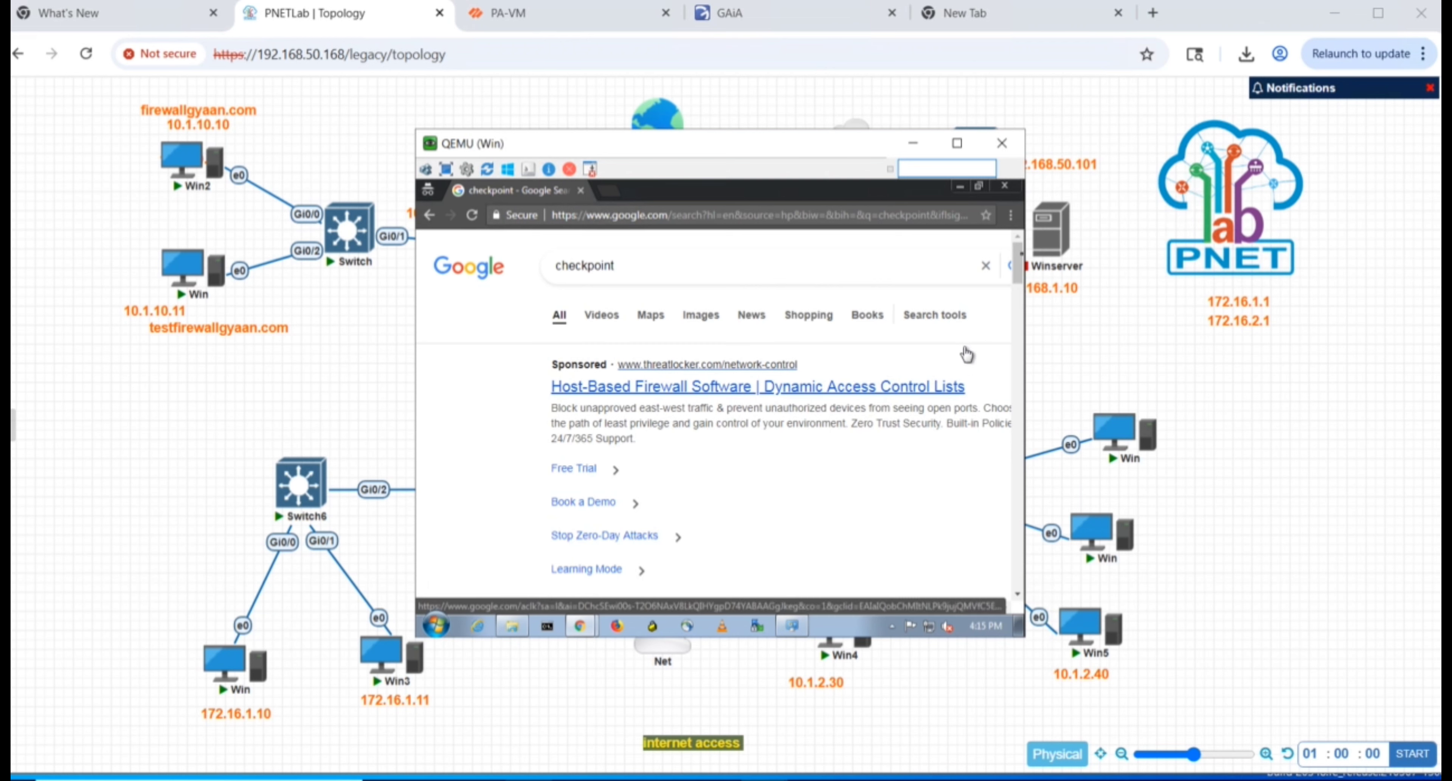
- Load the Check Point Software website from the search results and inspect the issuer in its certificate details
{"action": "left_click_drag", "start_coordinate": [1018, 262], "coordinate": [1020, 289]}
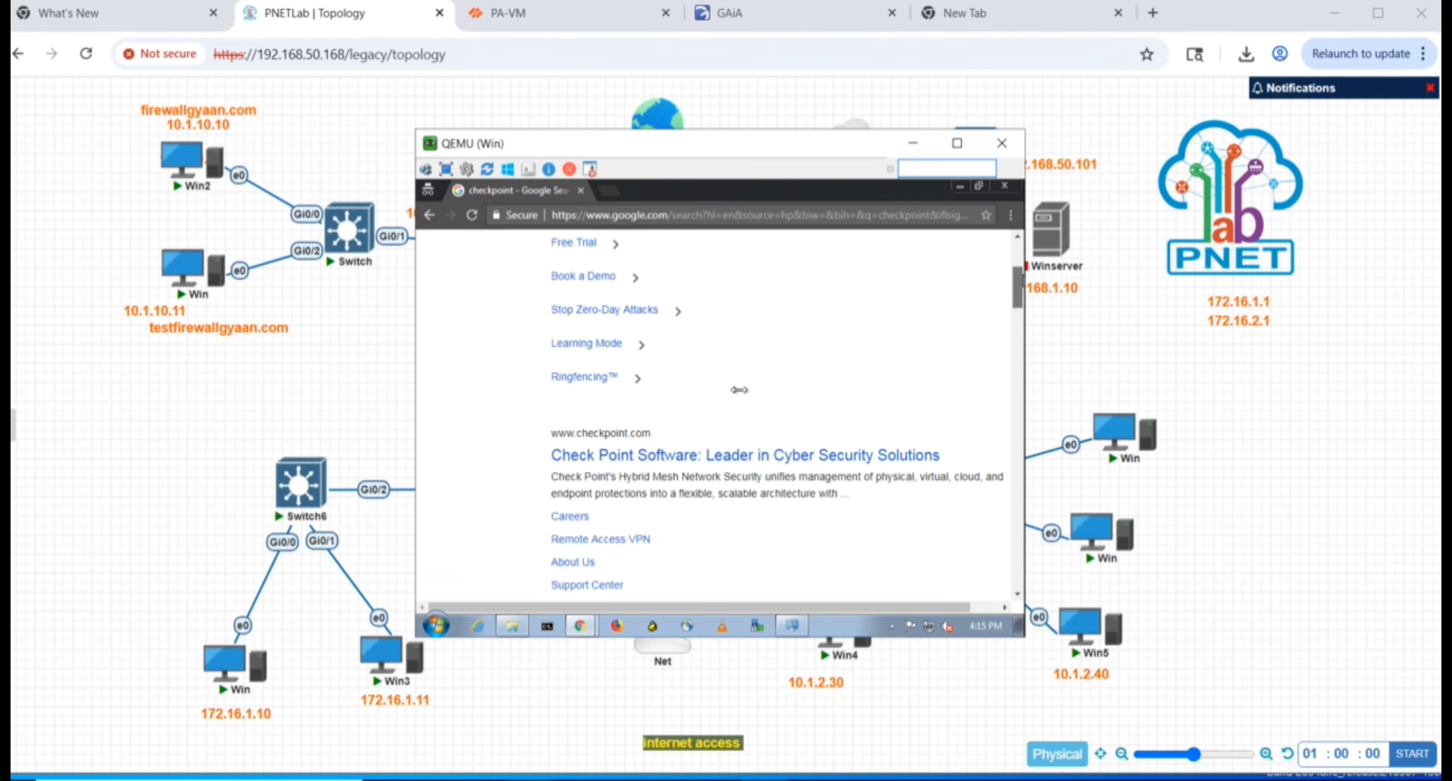
{"action": "scroll", "coordinate": [733, 395], "scroll_direction": "down", "scroll_amount": 3}
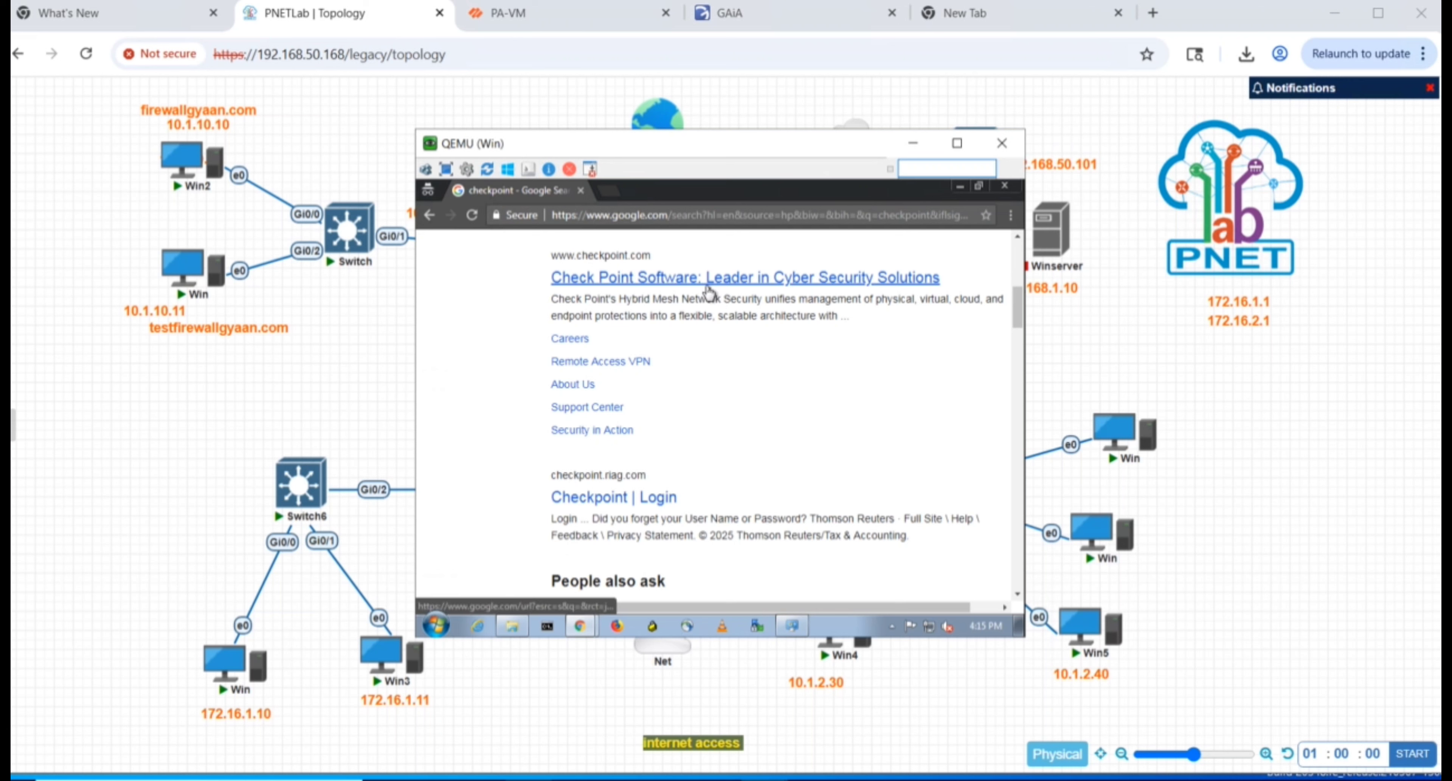
{"action": "left_click", "coordinate": [710, 292]}
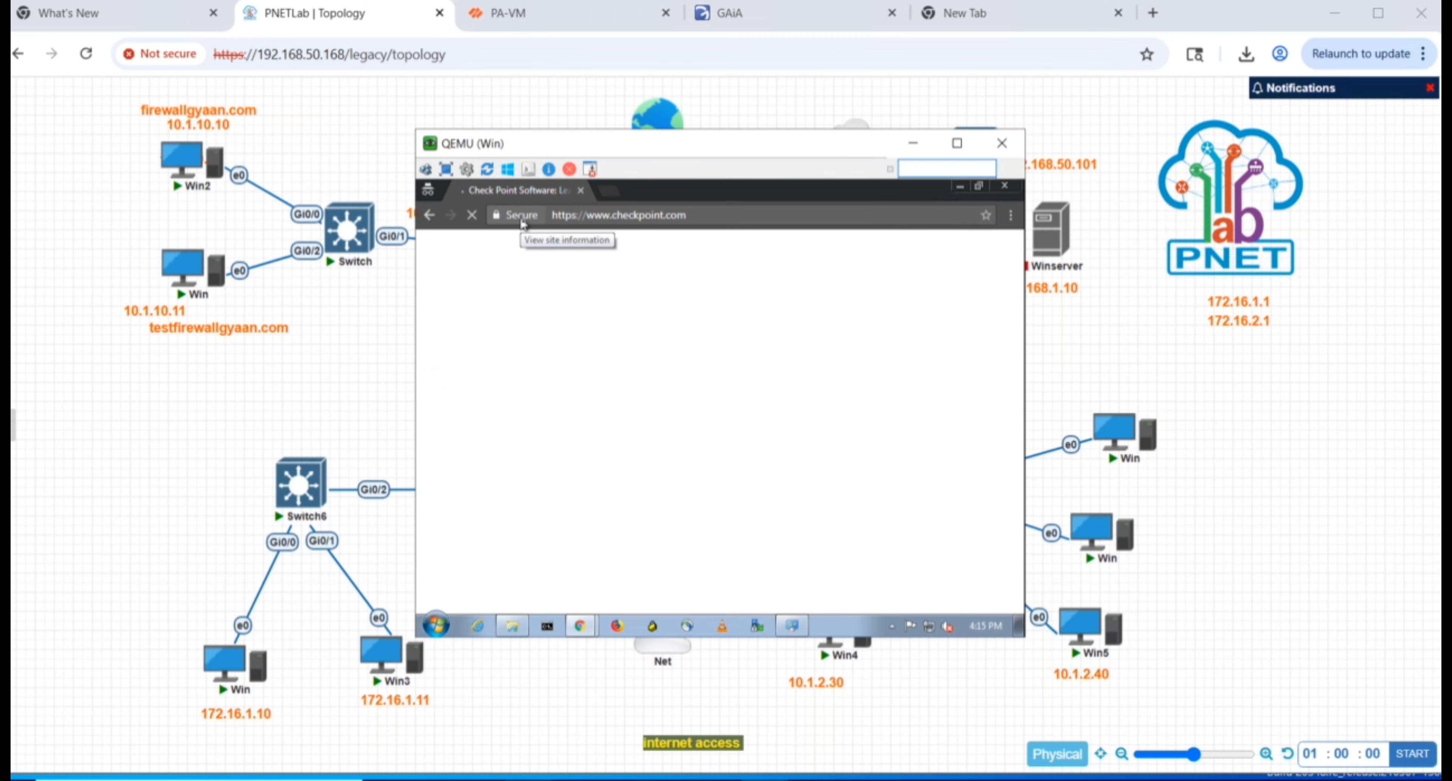
{"action": "left_click", "coordinate": [523, 224]}
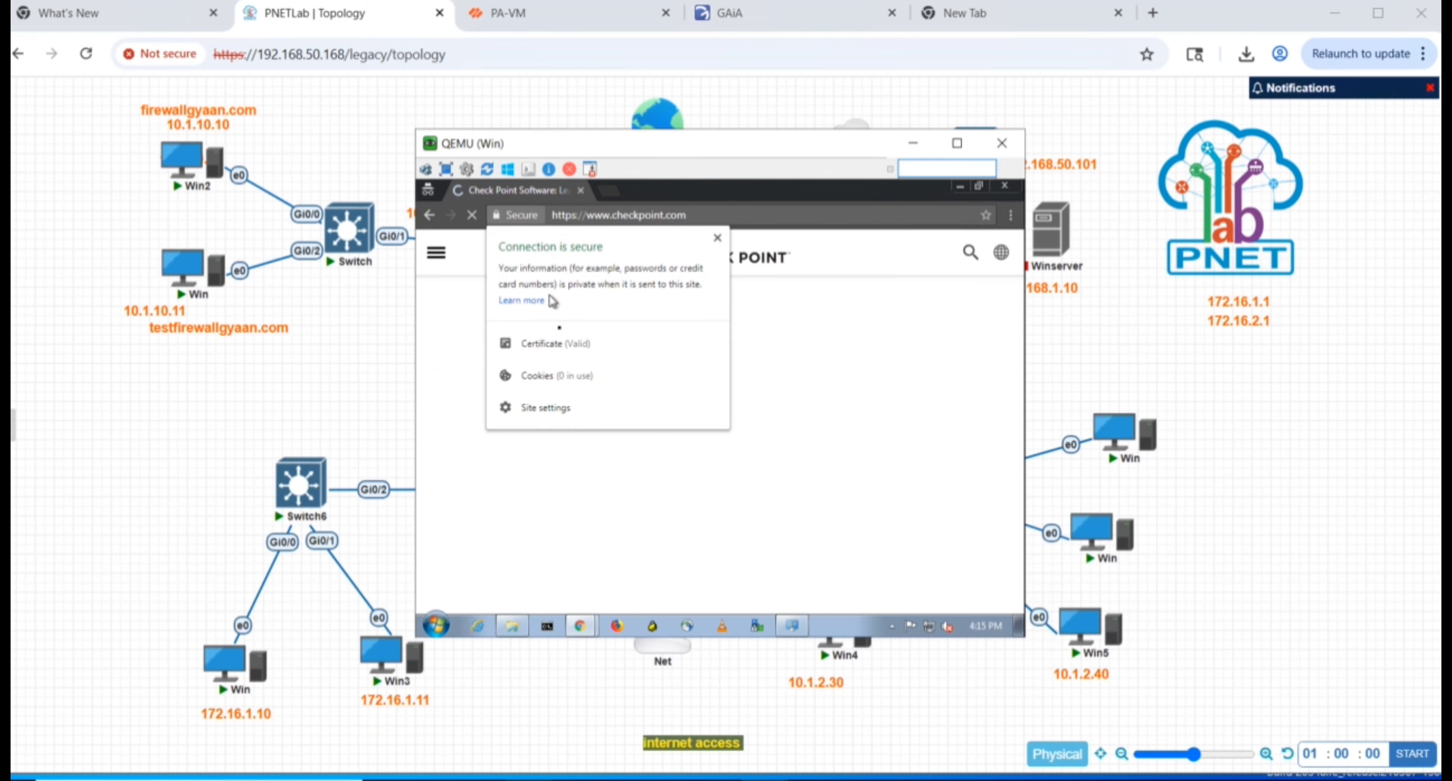
{"action": "left_click", "coordinate": [564, 351]}
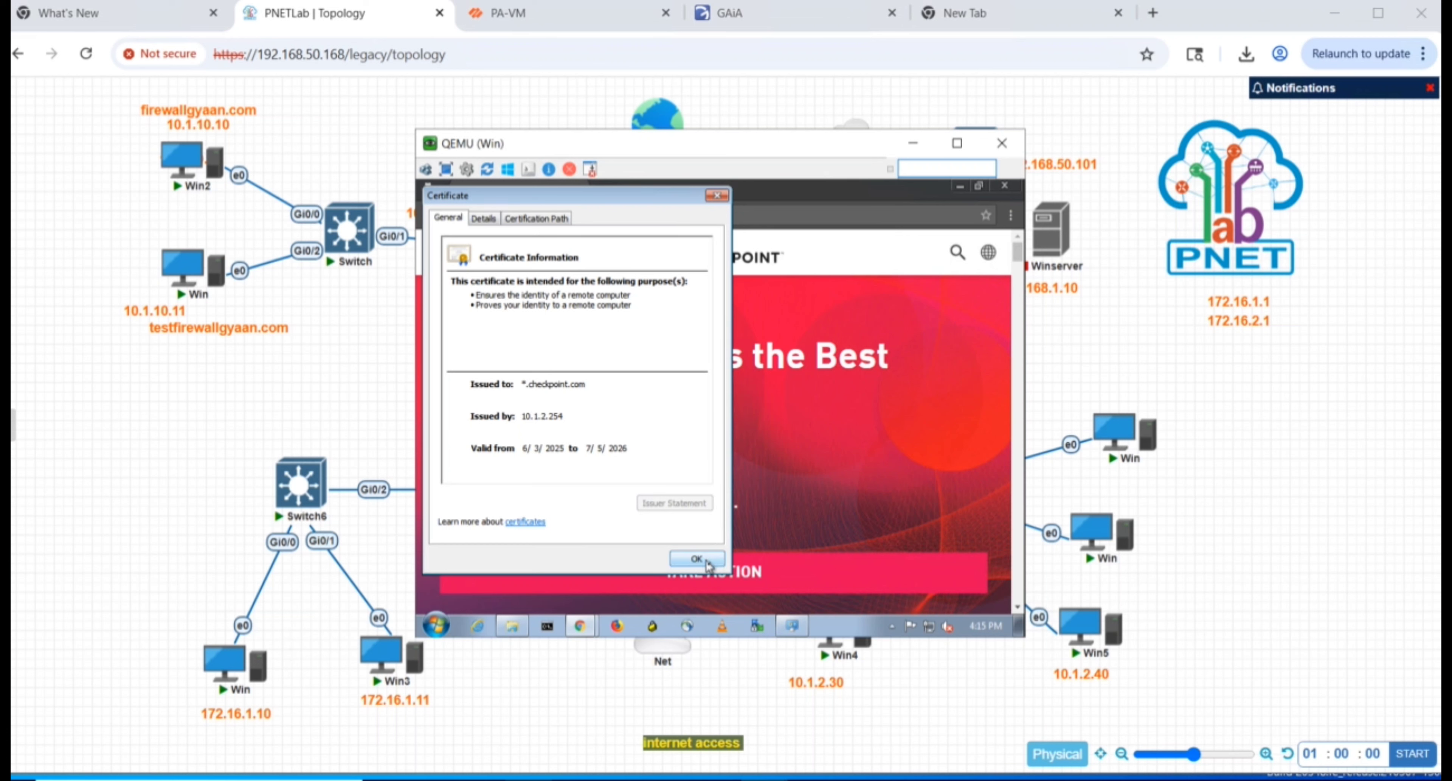
{"action": "left_click", "coordinate": [697, 558]}
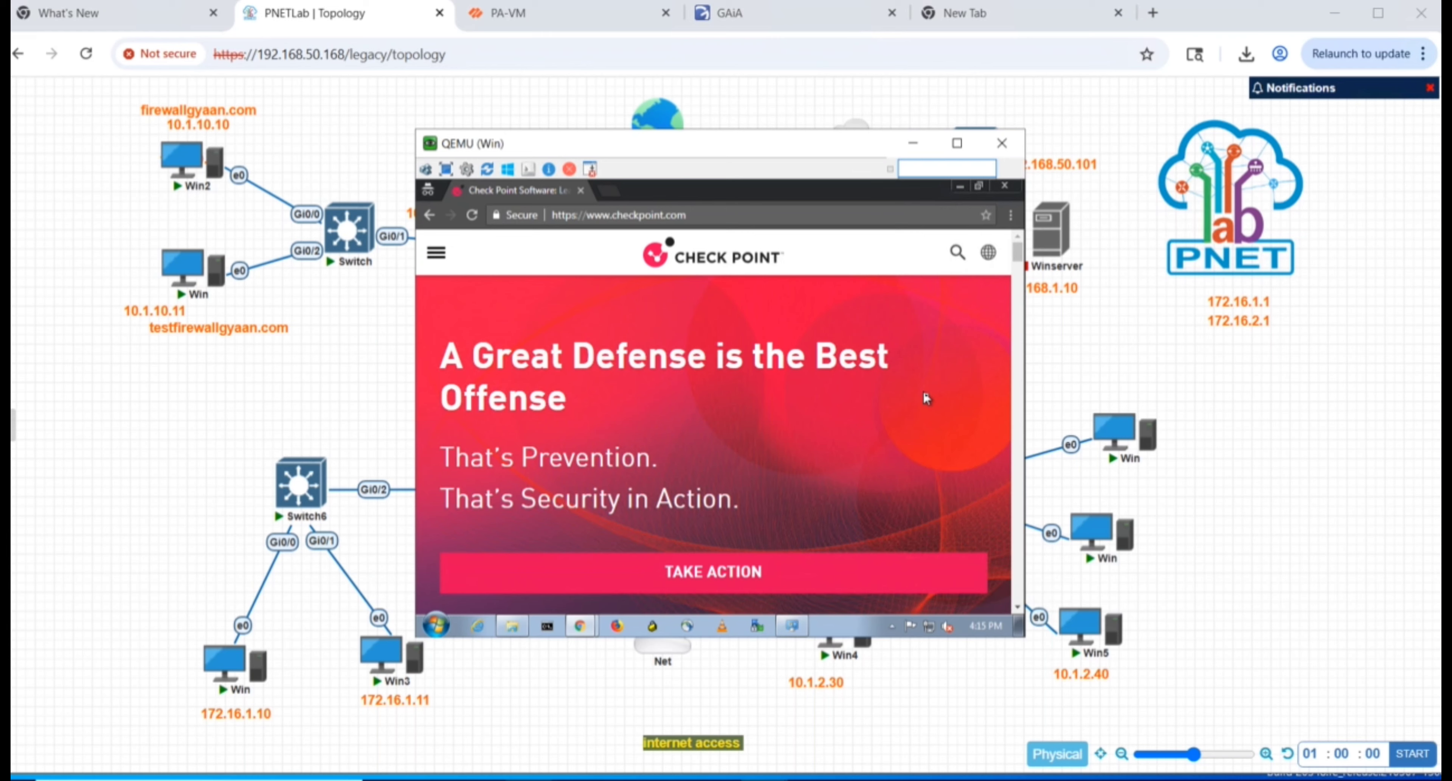
- Switch to the PA-VM firewall's web interface, load the latest traffic logs and look through their columns
{"action": "left_click", "coordinate": [558, 16]}
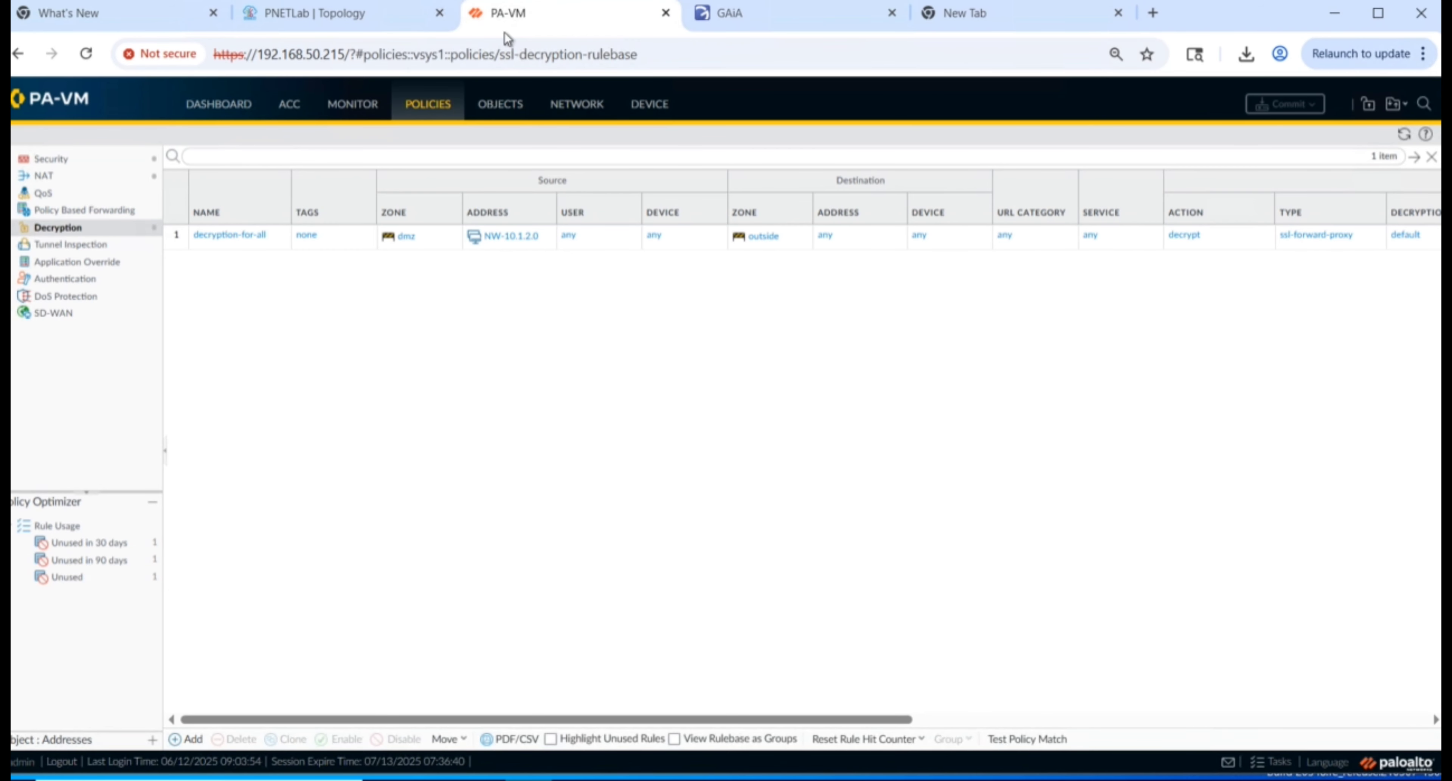
{"action": "left_click", "coordinate": [377, 102]}
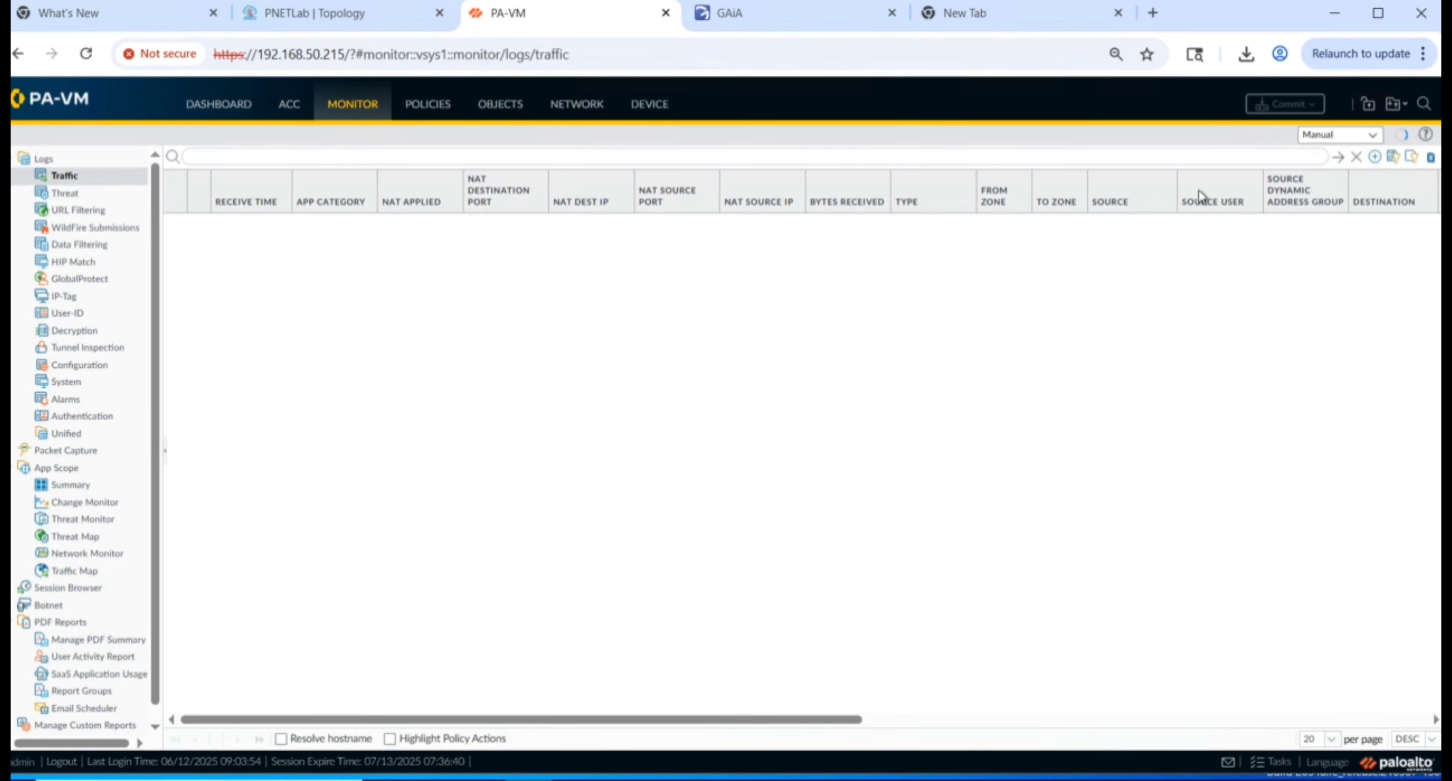
{"action": "left_click", "coordinate": [1339, 158]}
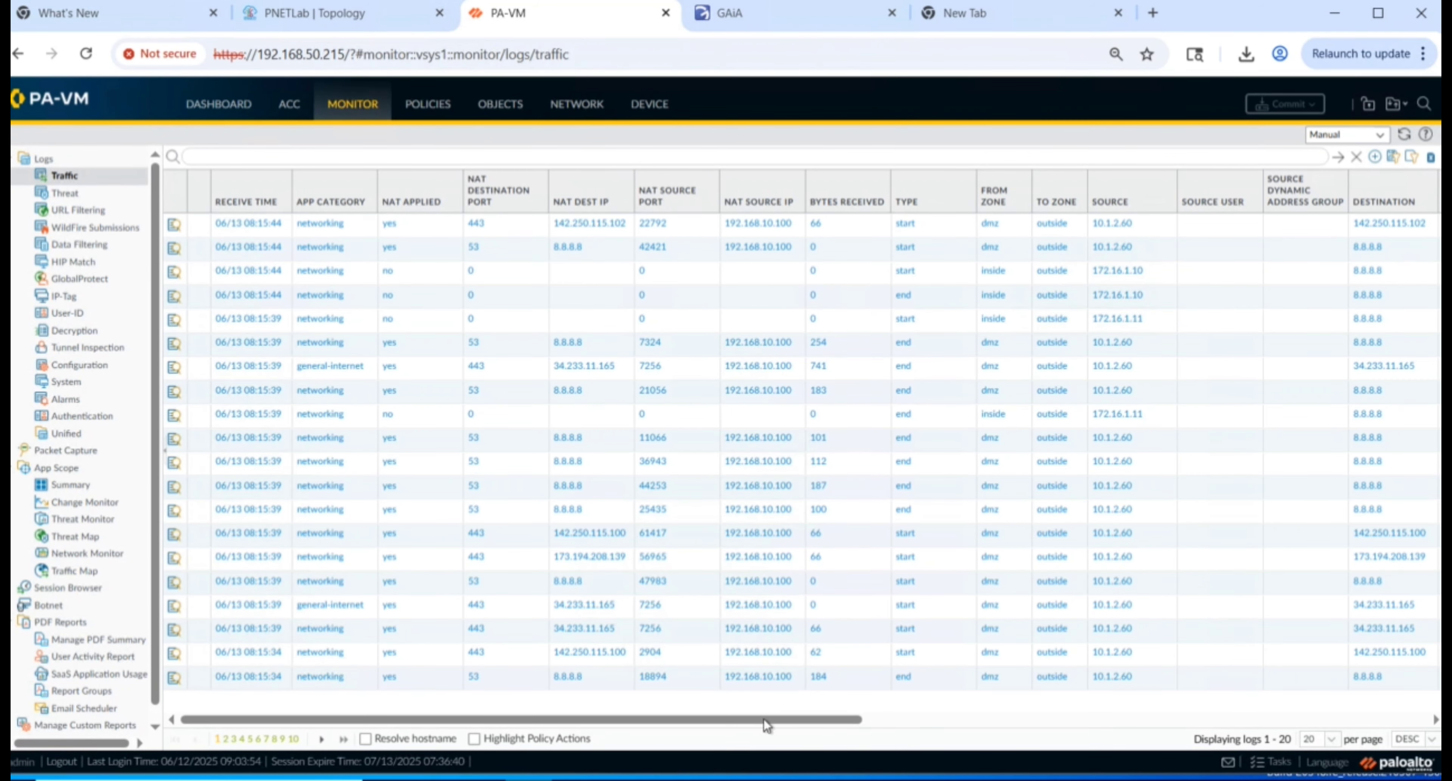
{"action": "left_click_drag", "start_coordinate": [801, 714], "coordinate": [1275, 713]}
{"action": "left_click", "coordinate": [587, 715]}
- Show the decryption logs for source address 10.1.2.60, examine their certificate and TLS columns, and dismiss the VPN notification
{"action": "left_click", "coordinate": [96, 331]}
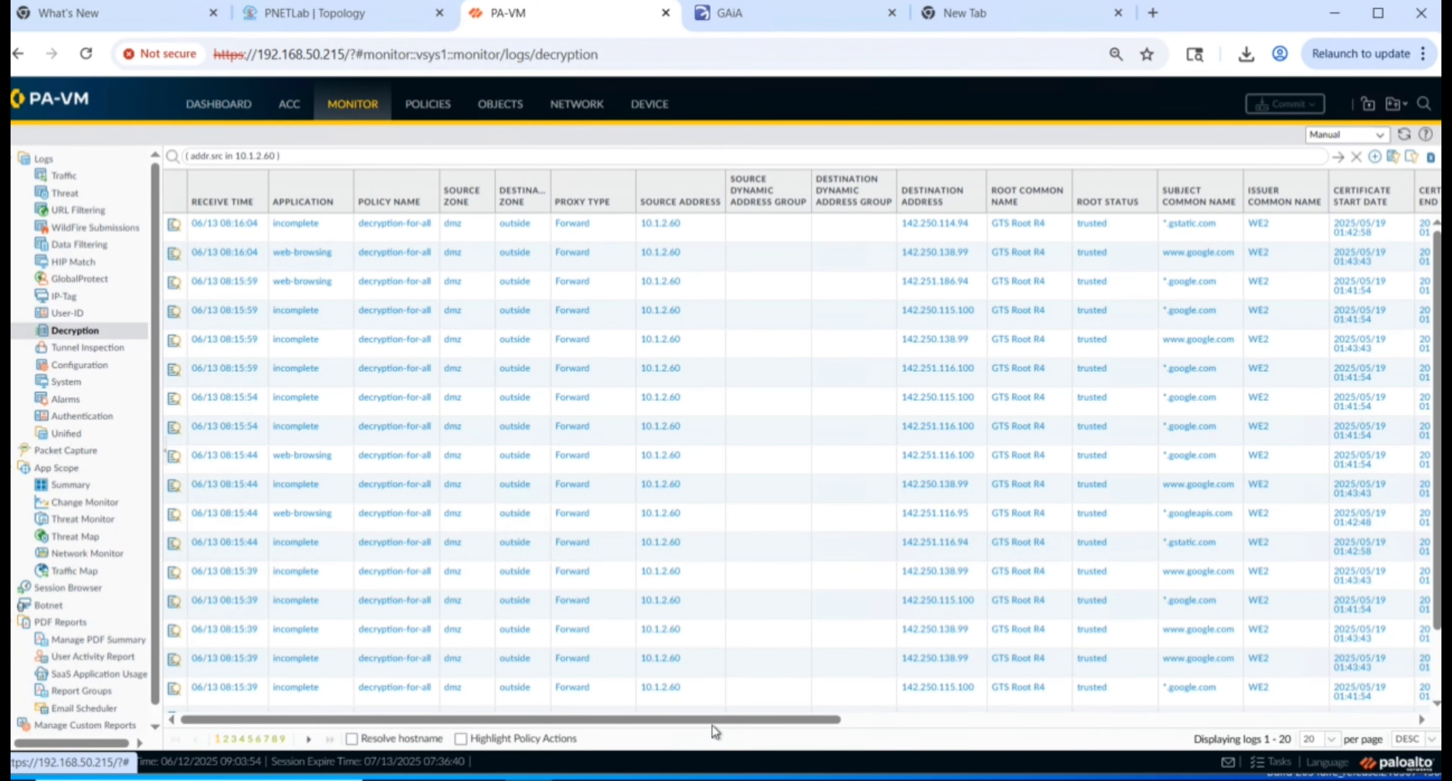
{"action": "left_click_drag", "start_coordinate": [779, 723], "coordinate": [1298, 732]}
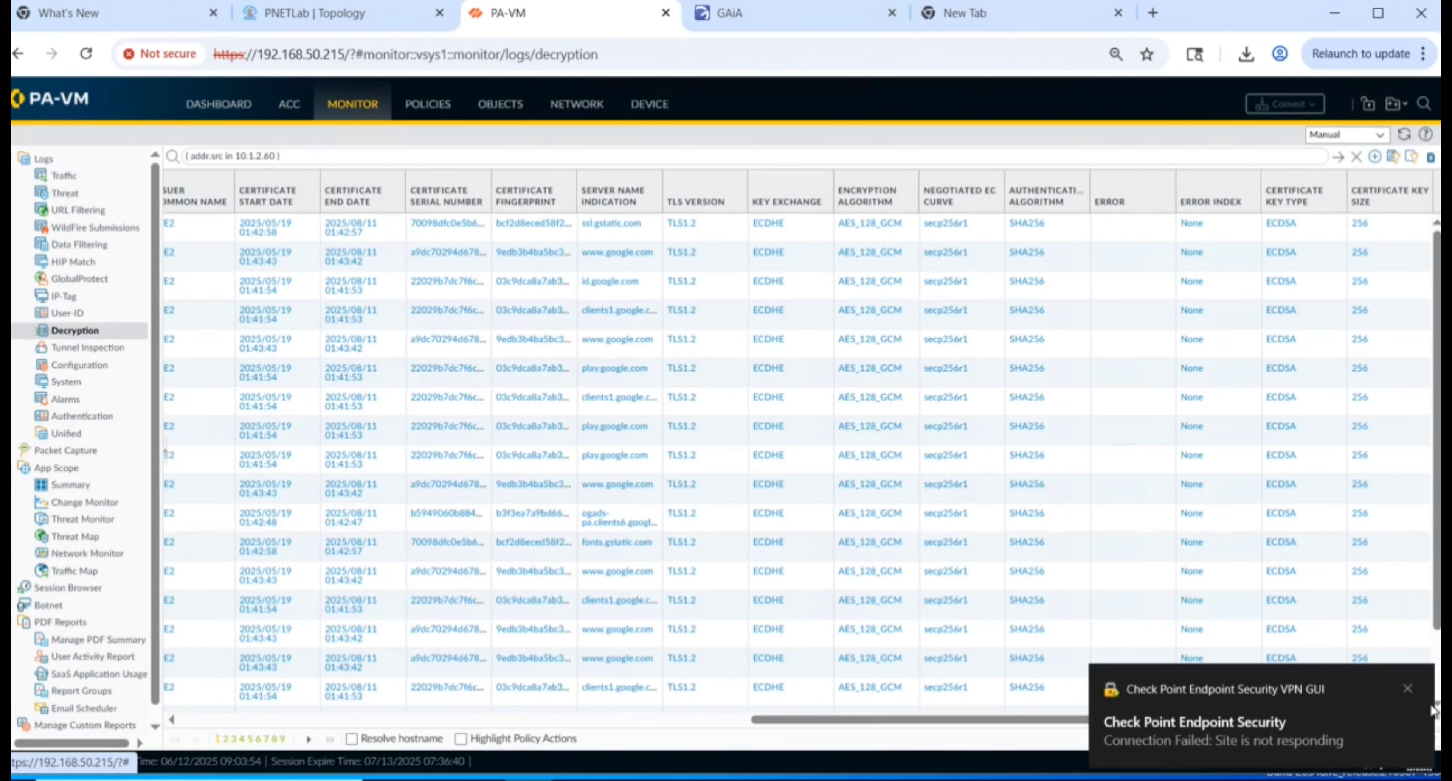
{"action": "left_click", "coordinate": [1408, 686]}
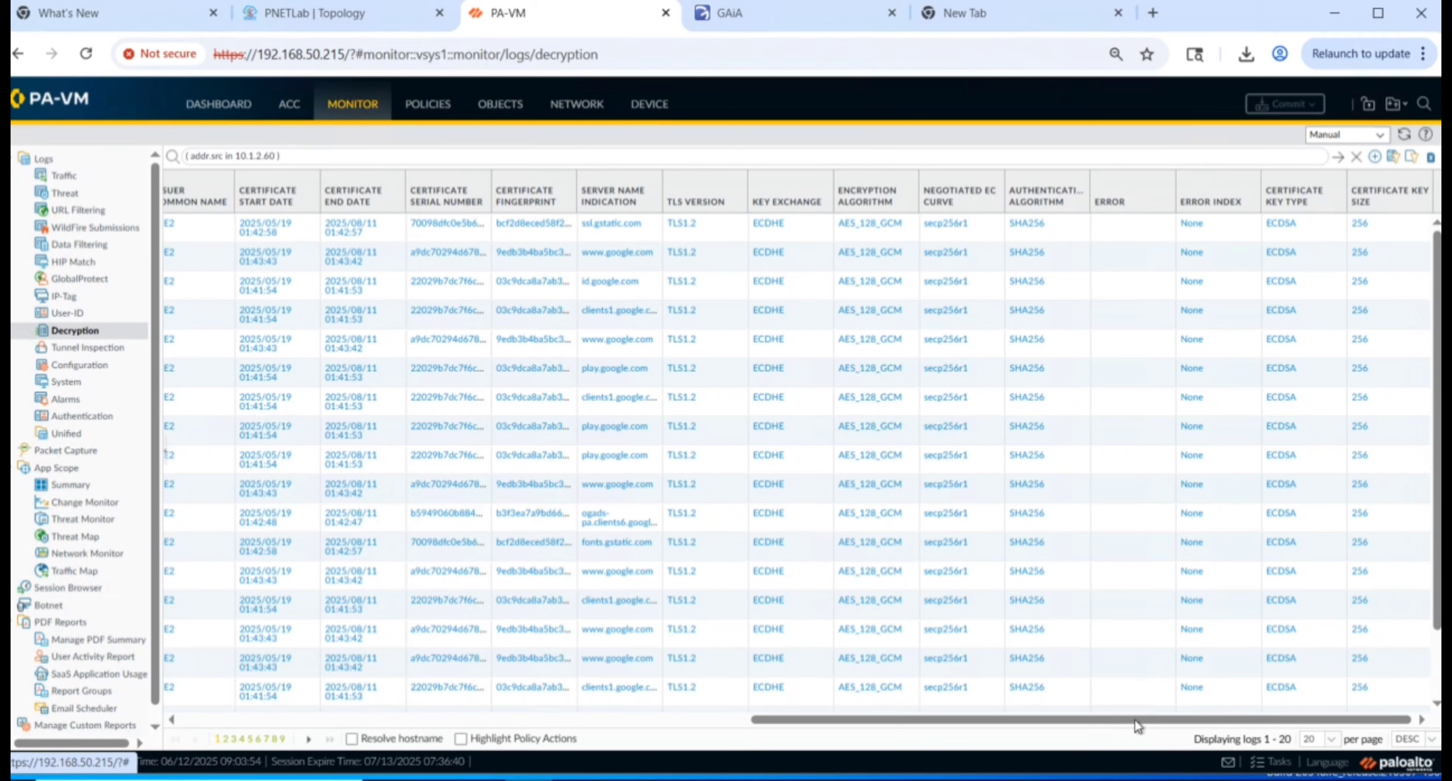